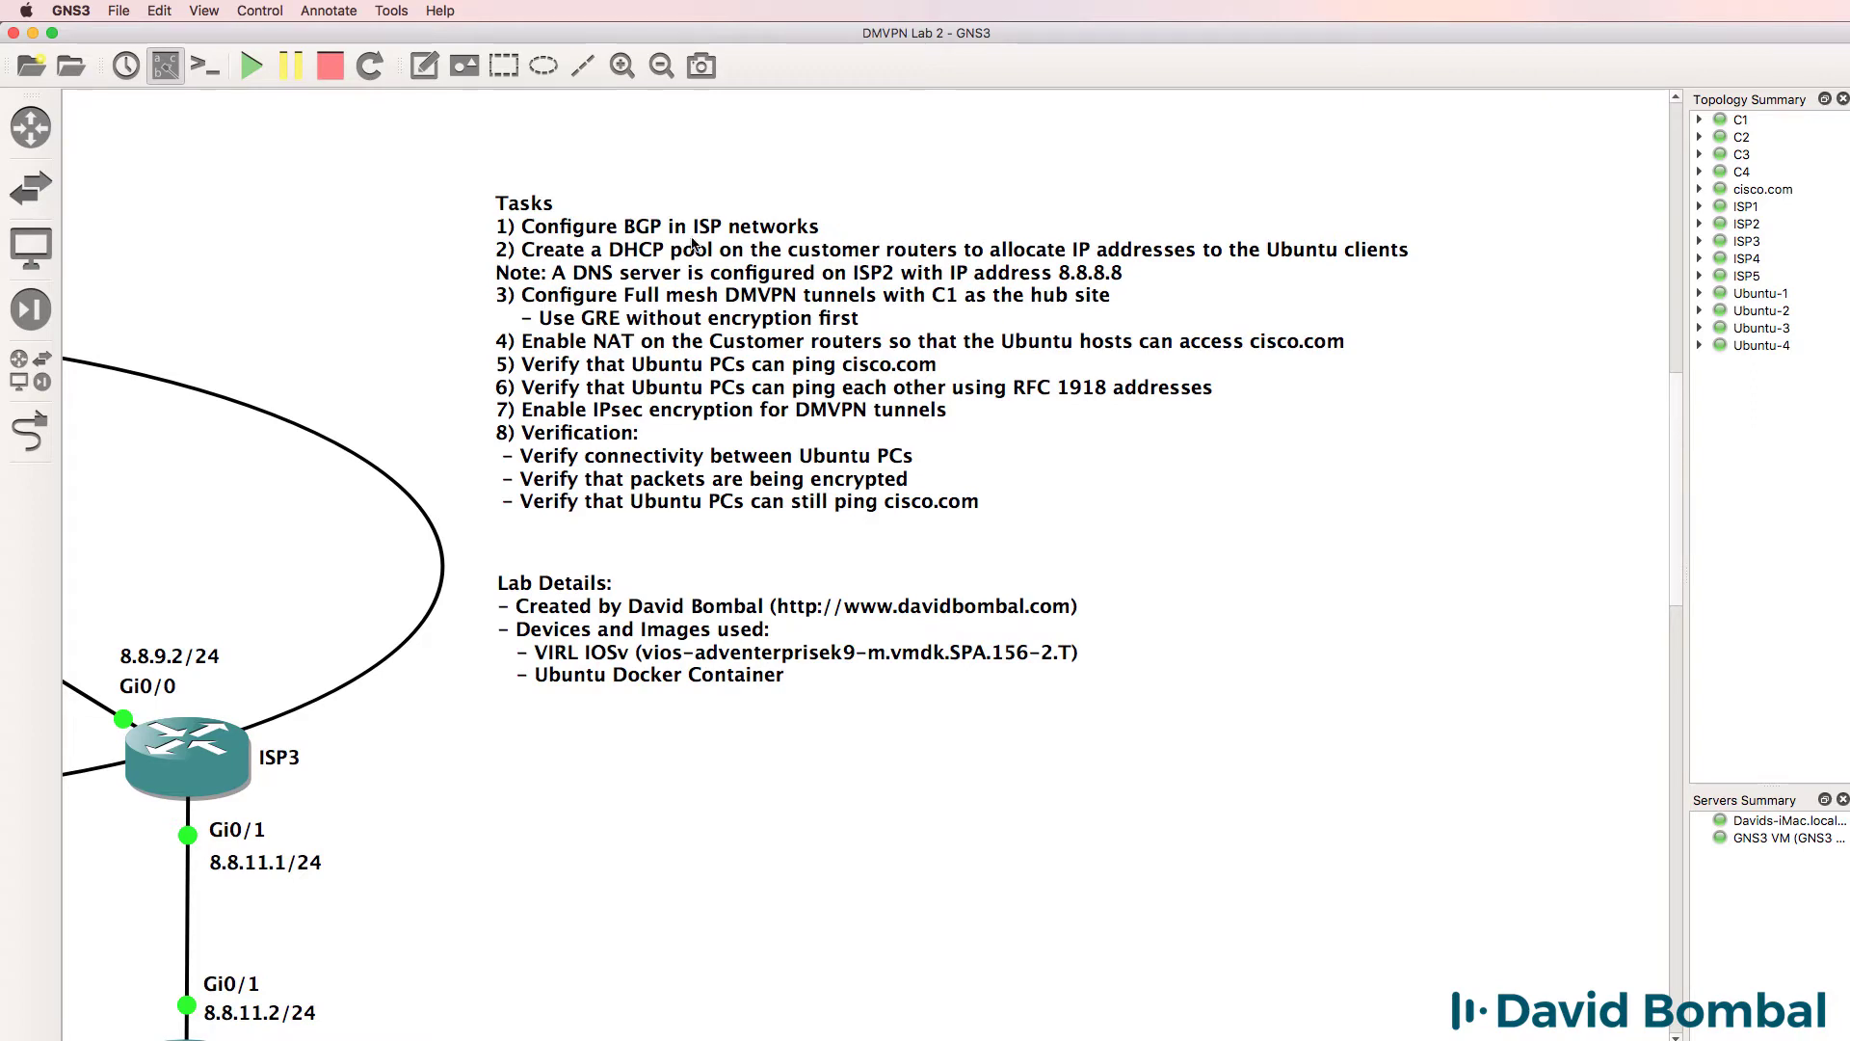
scroll(694, 245, right, 2)
scroll(695, 247, up, 10)
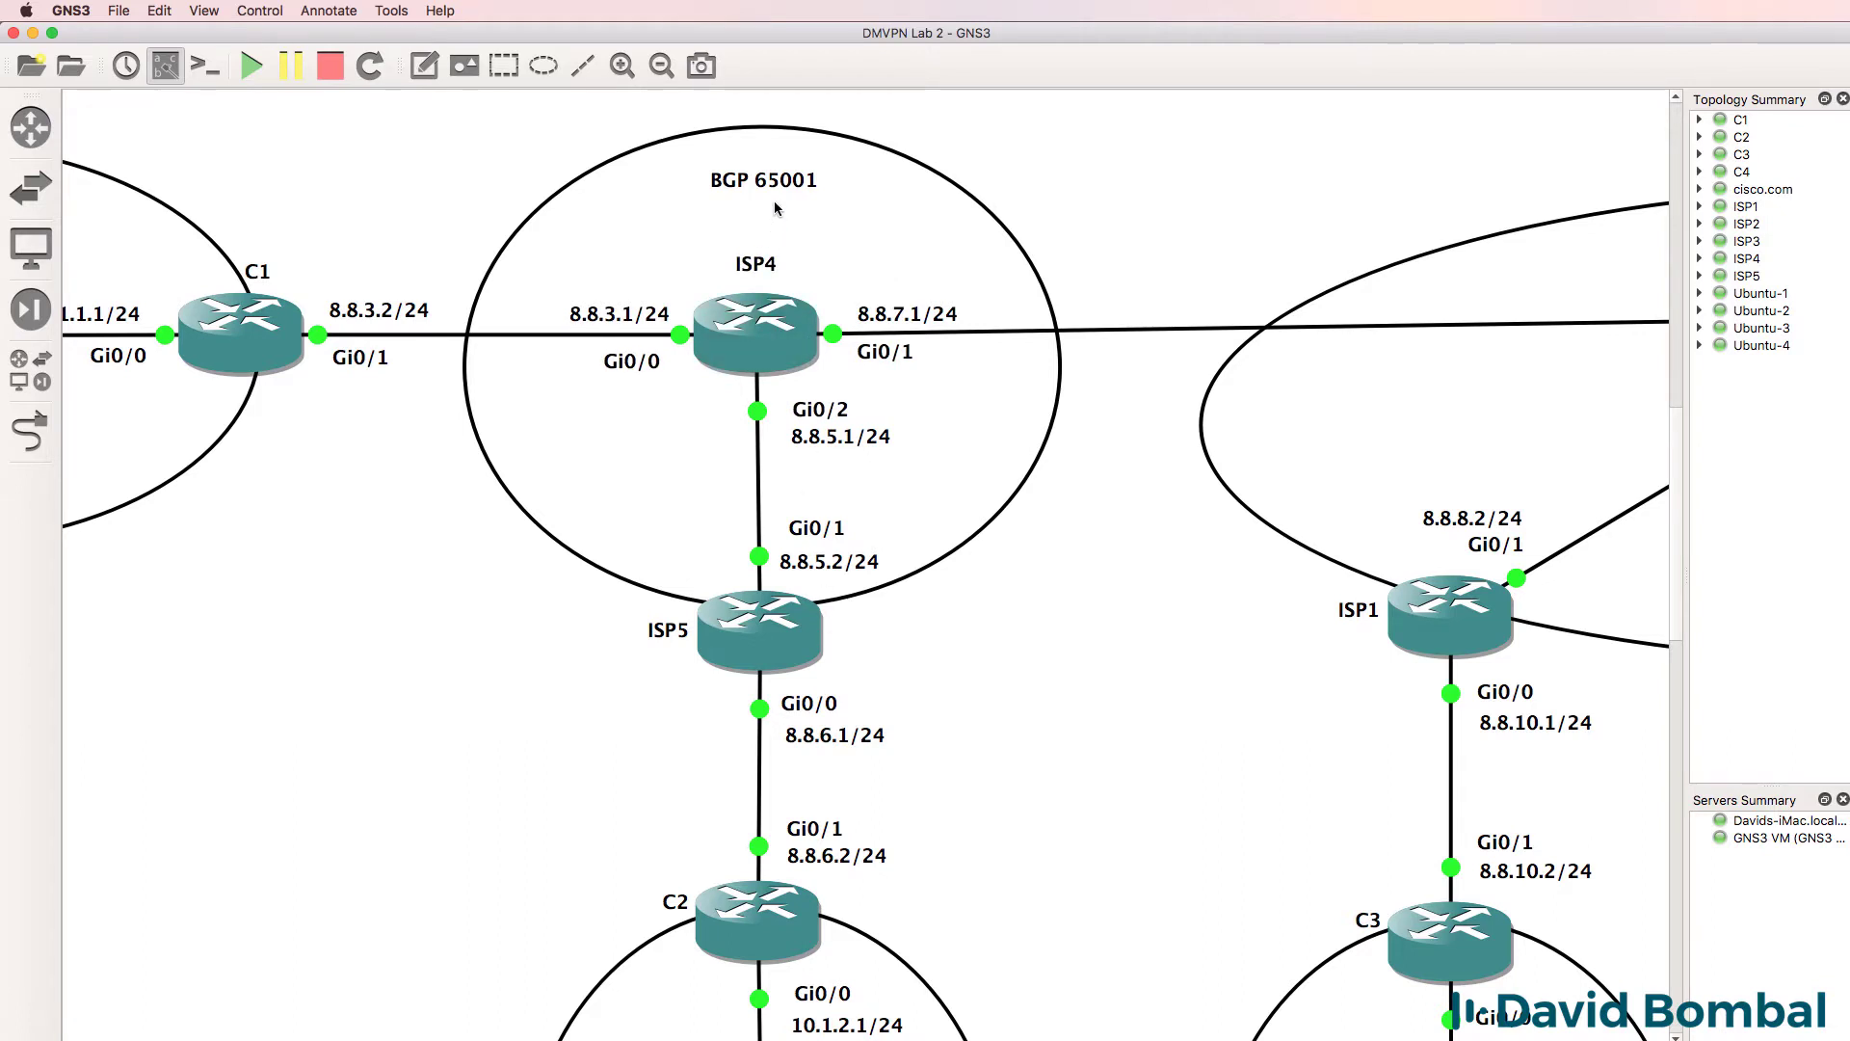
Step: Open console sessions to all routers and get a prompt on ISP4
click(210, 69)
drag(829, 362, 256, 336)
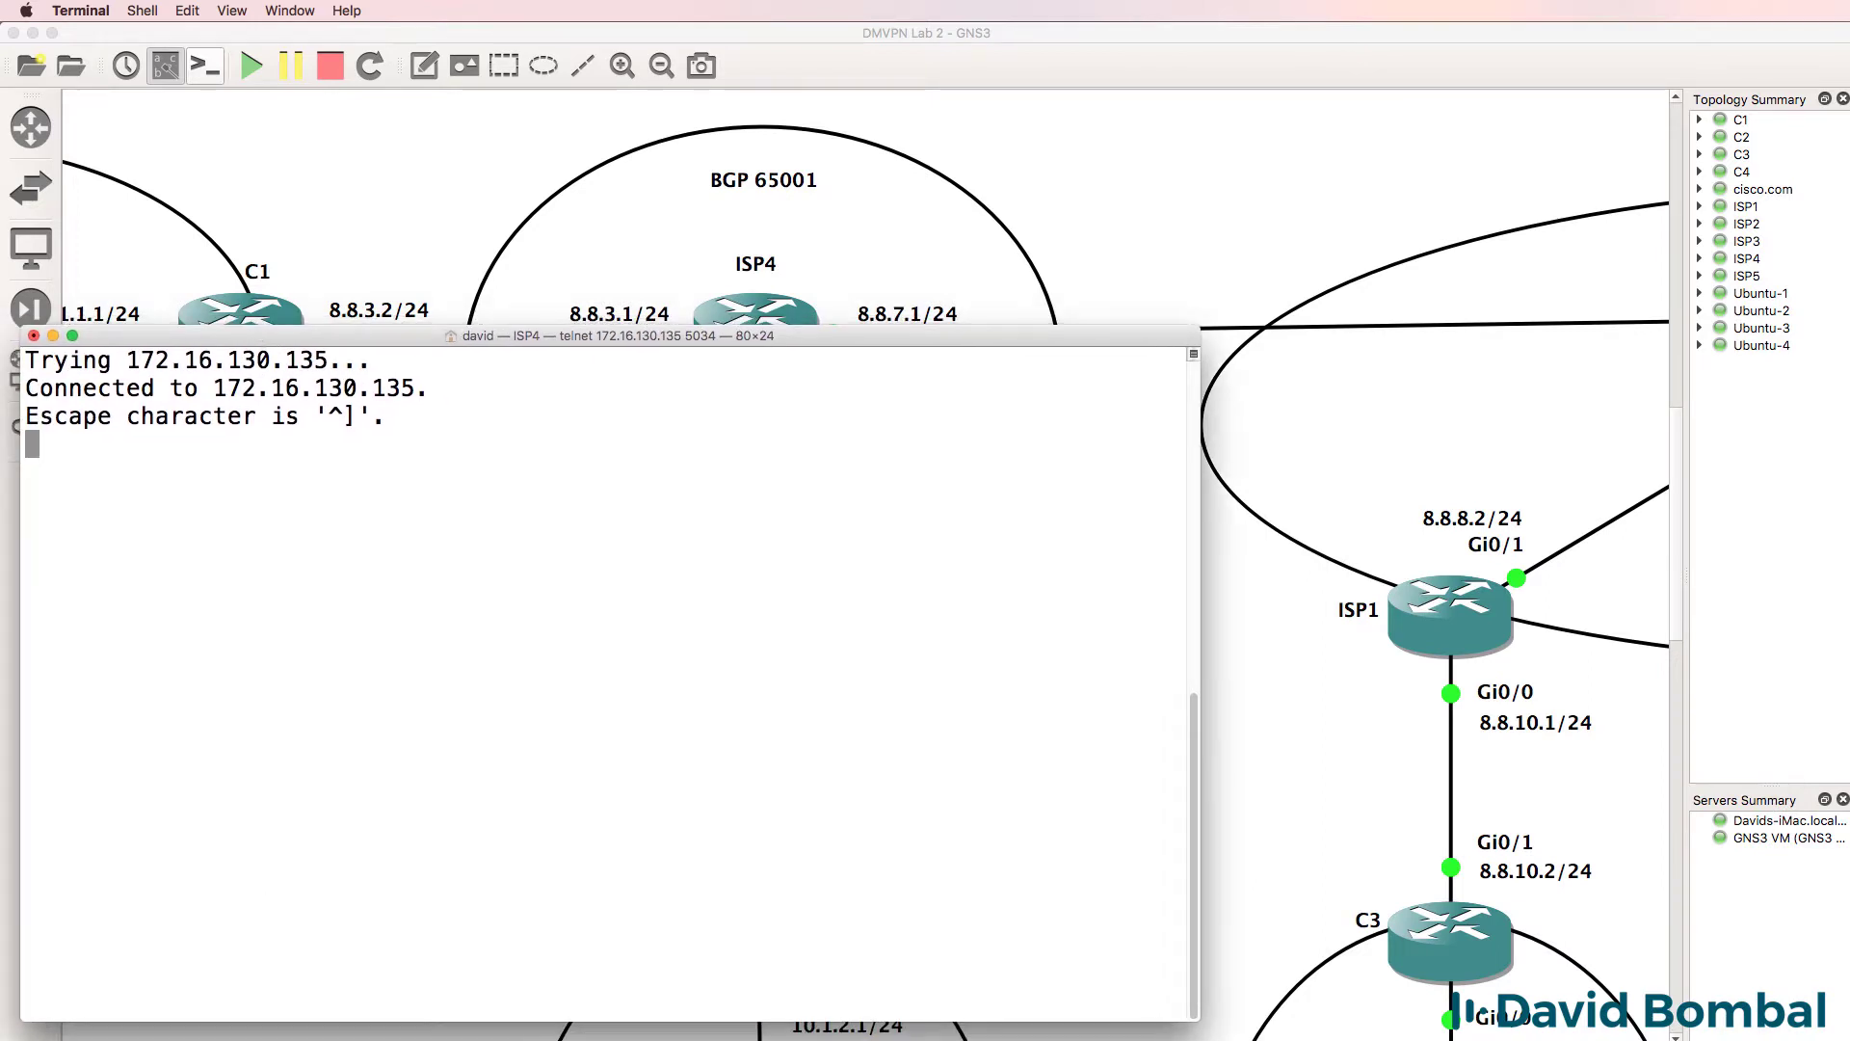
key(Return)
key(Return)
key(Return)
text(sh)
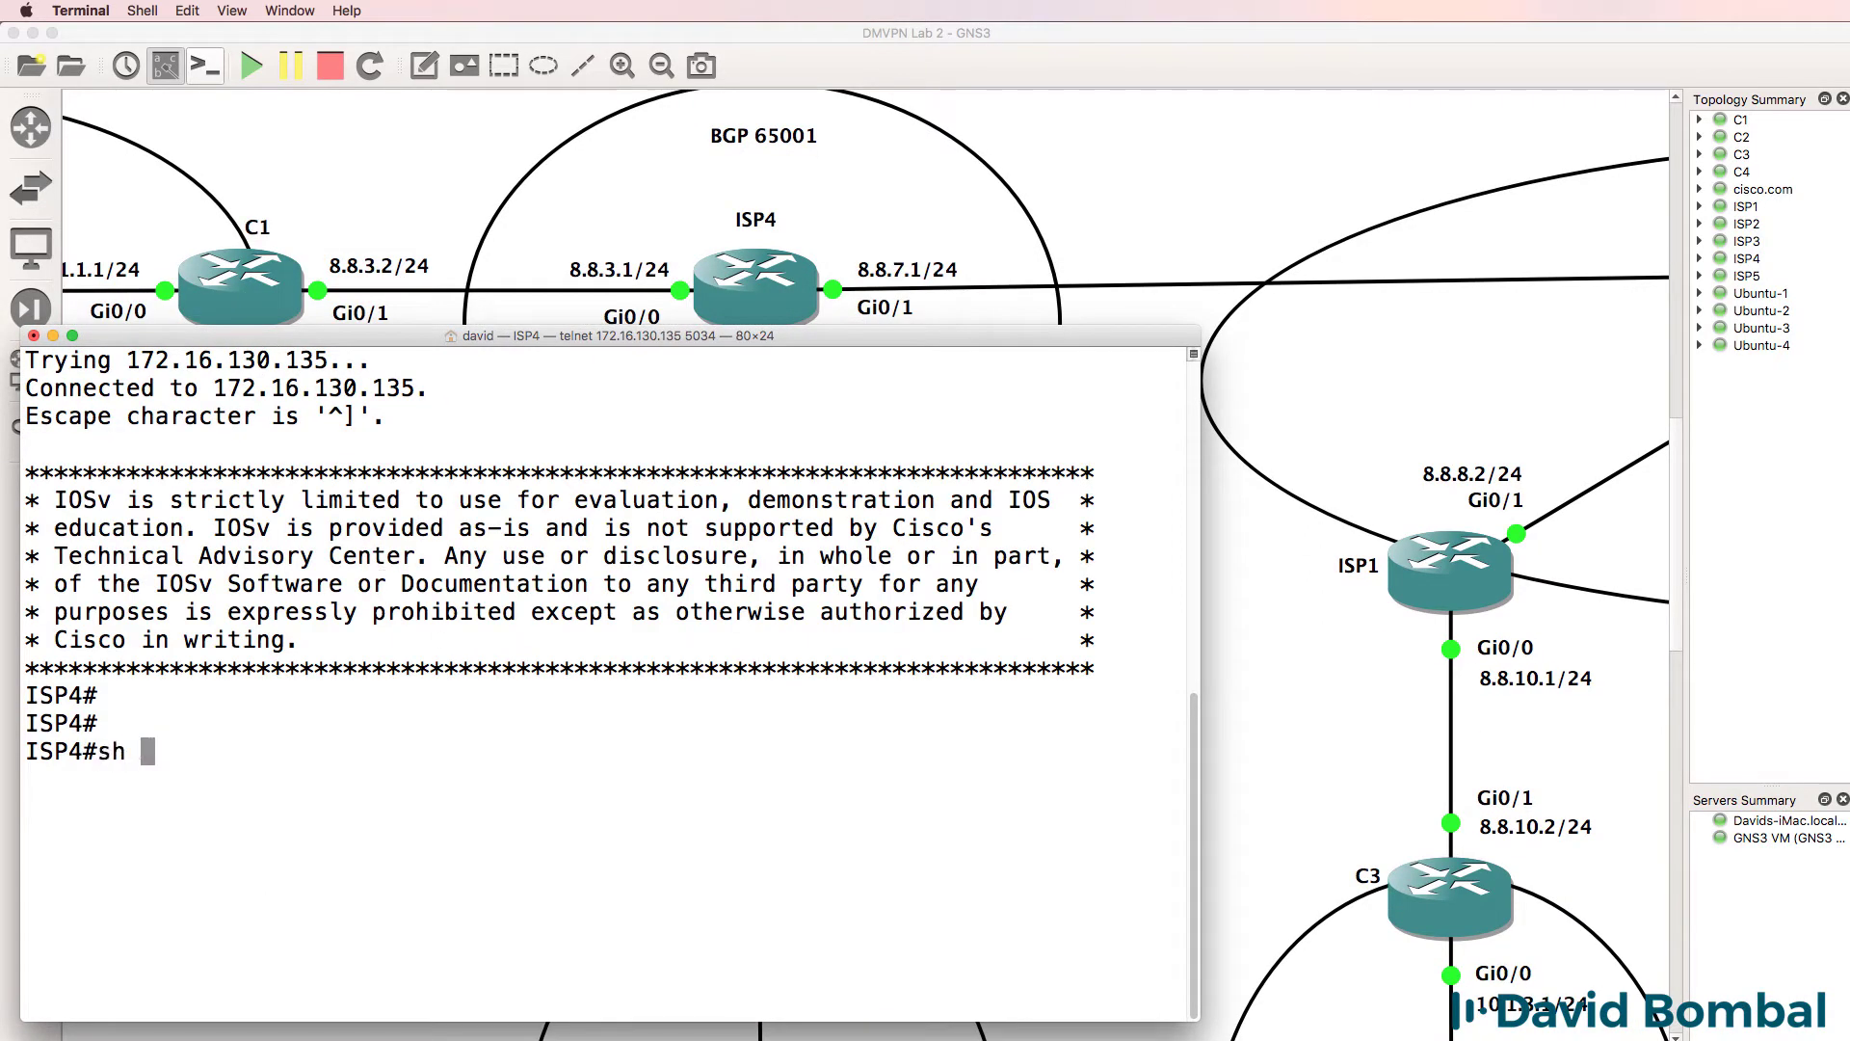
text( ip int b)
text(rief)
Step: Check ISP4's interface addresses and routing protocols with 'sh ip int brief' and 'sh ip prot'
key(Return)
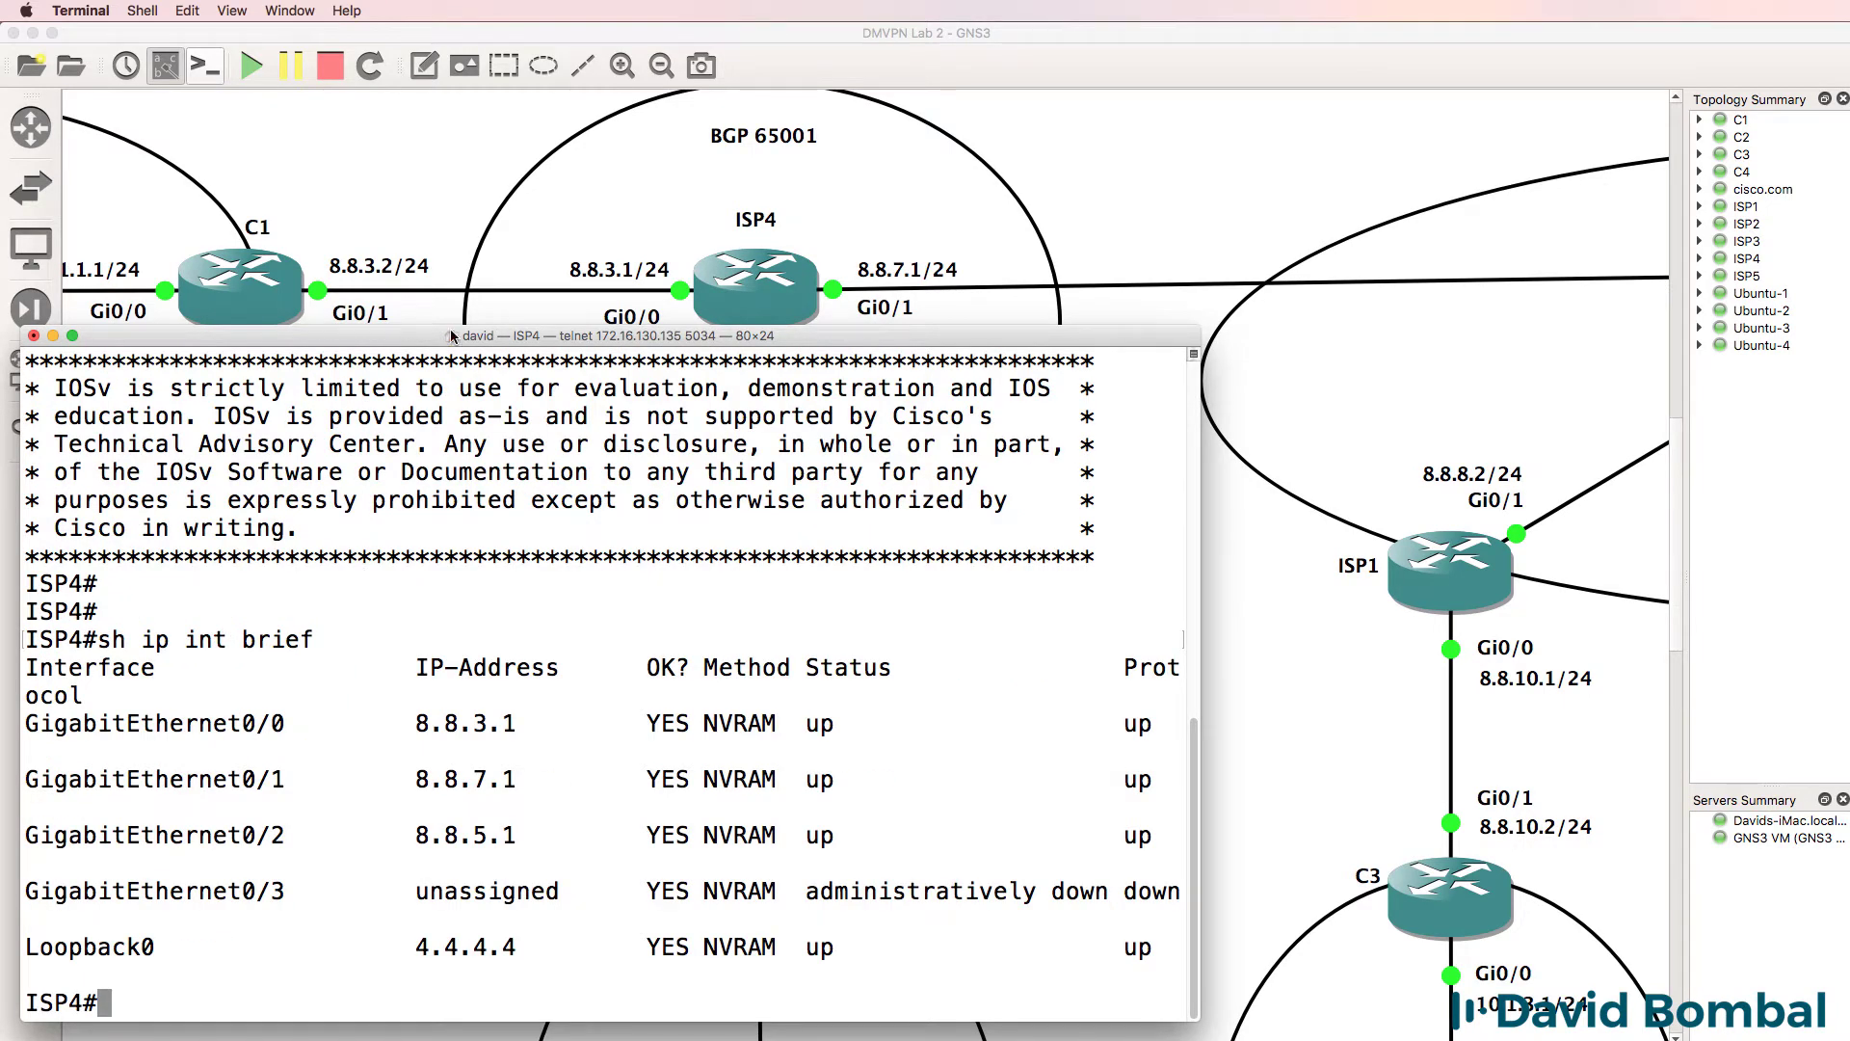
drag(452, 332, 477, 437)
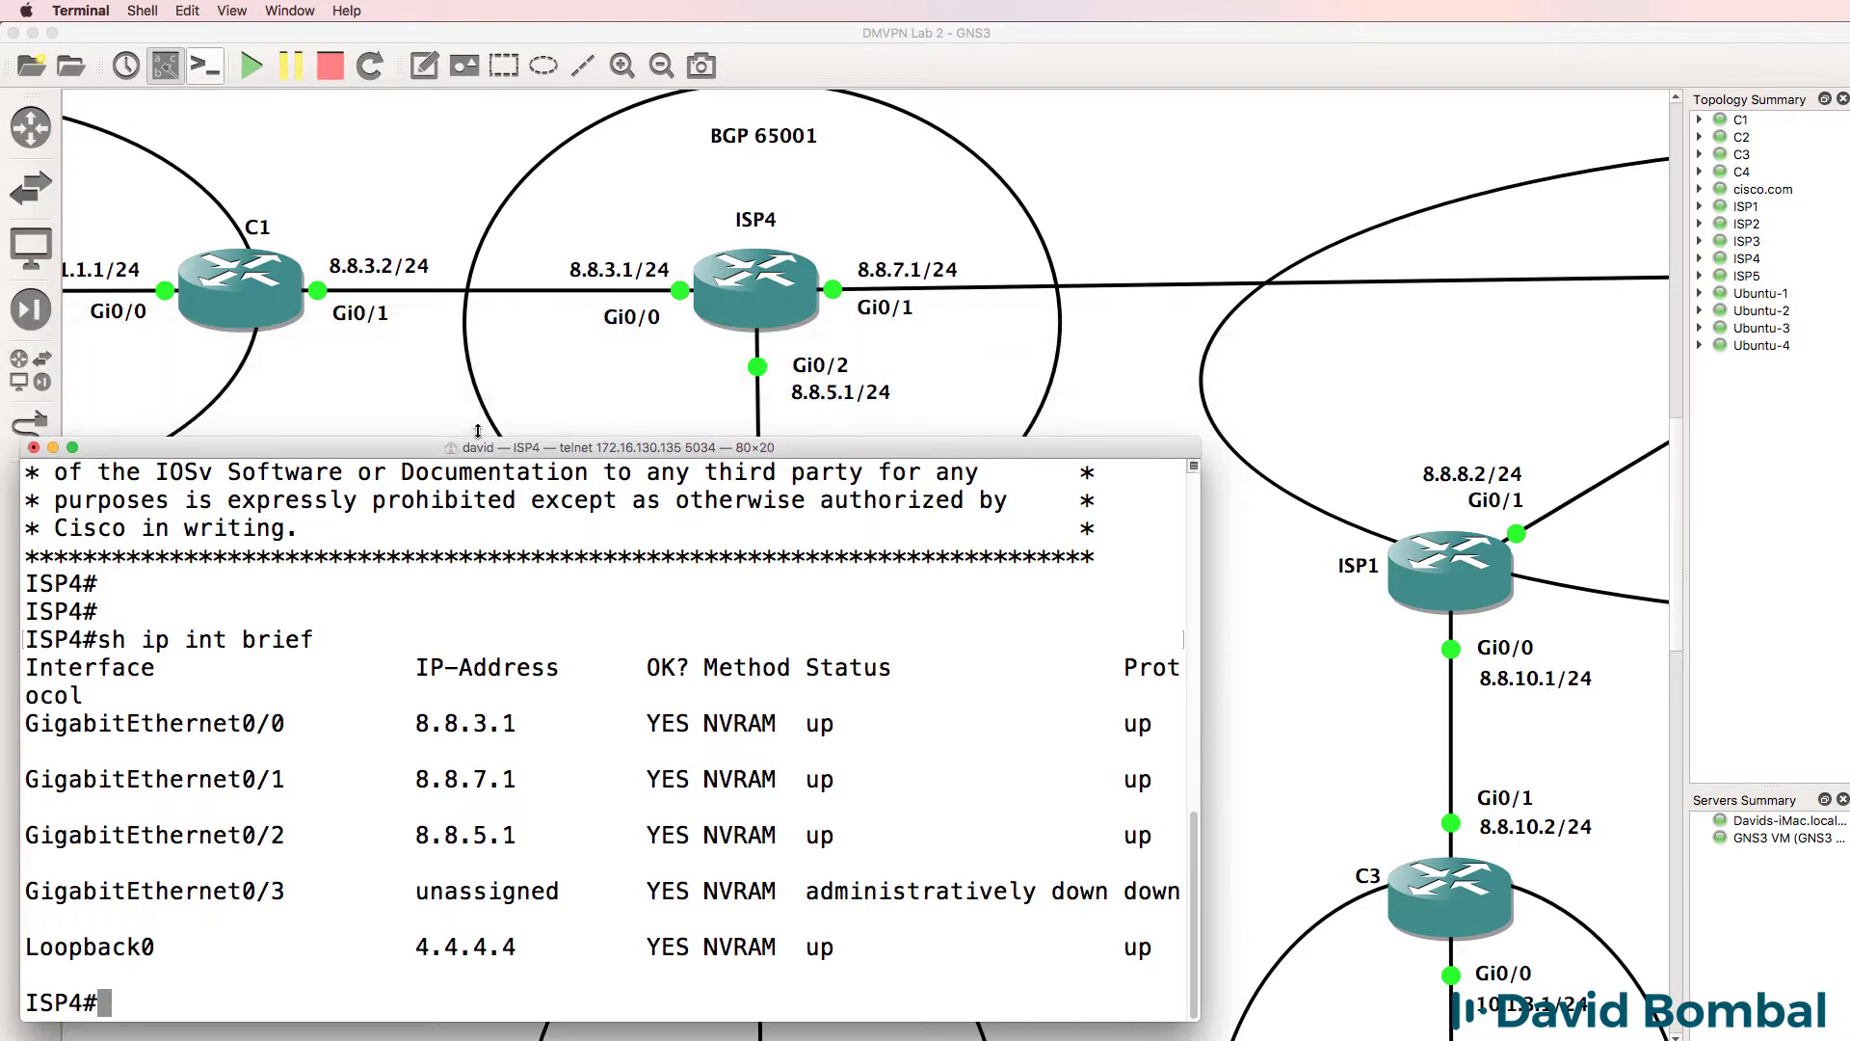
text(sh ip )
text(prot)
key(Return)
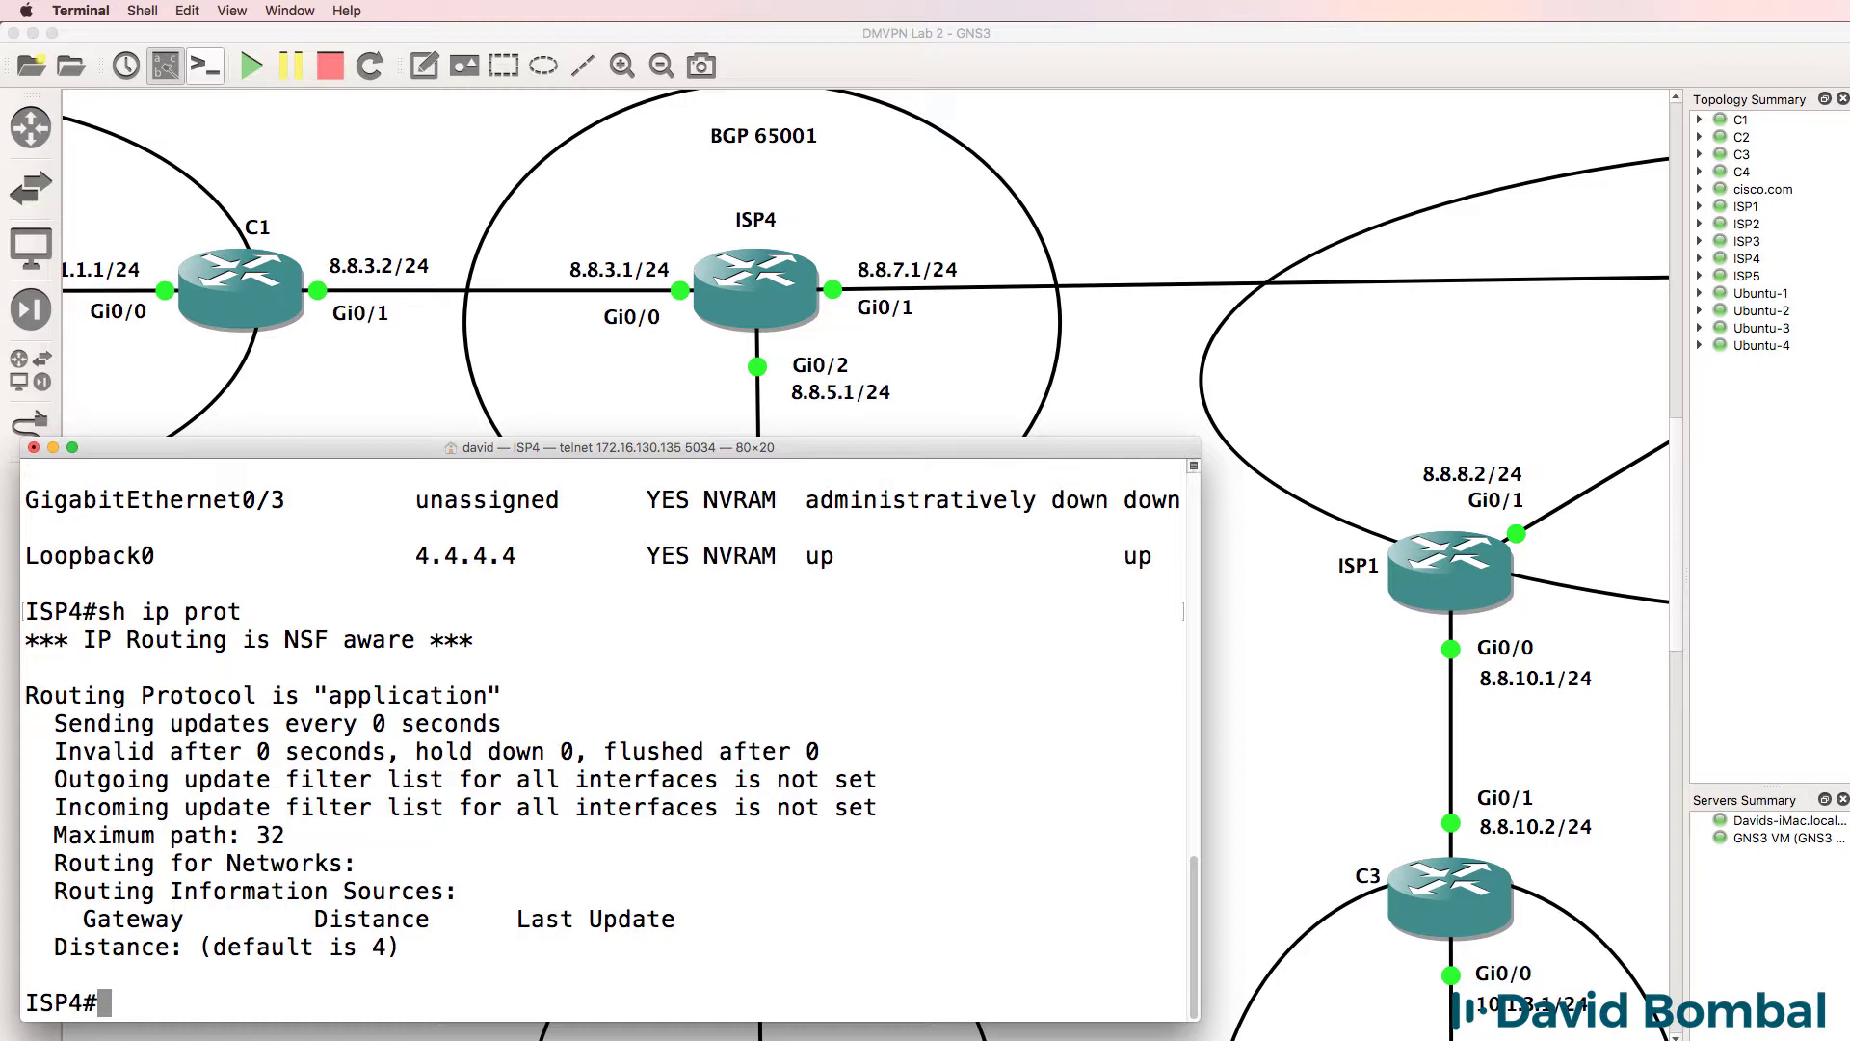
text(conf t)
Step: In config mode, start 'router bgp 65001' and add neighbor 8.8.5.2 with remote-as 65001
key(Return)
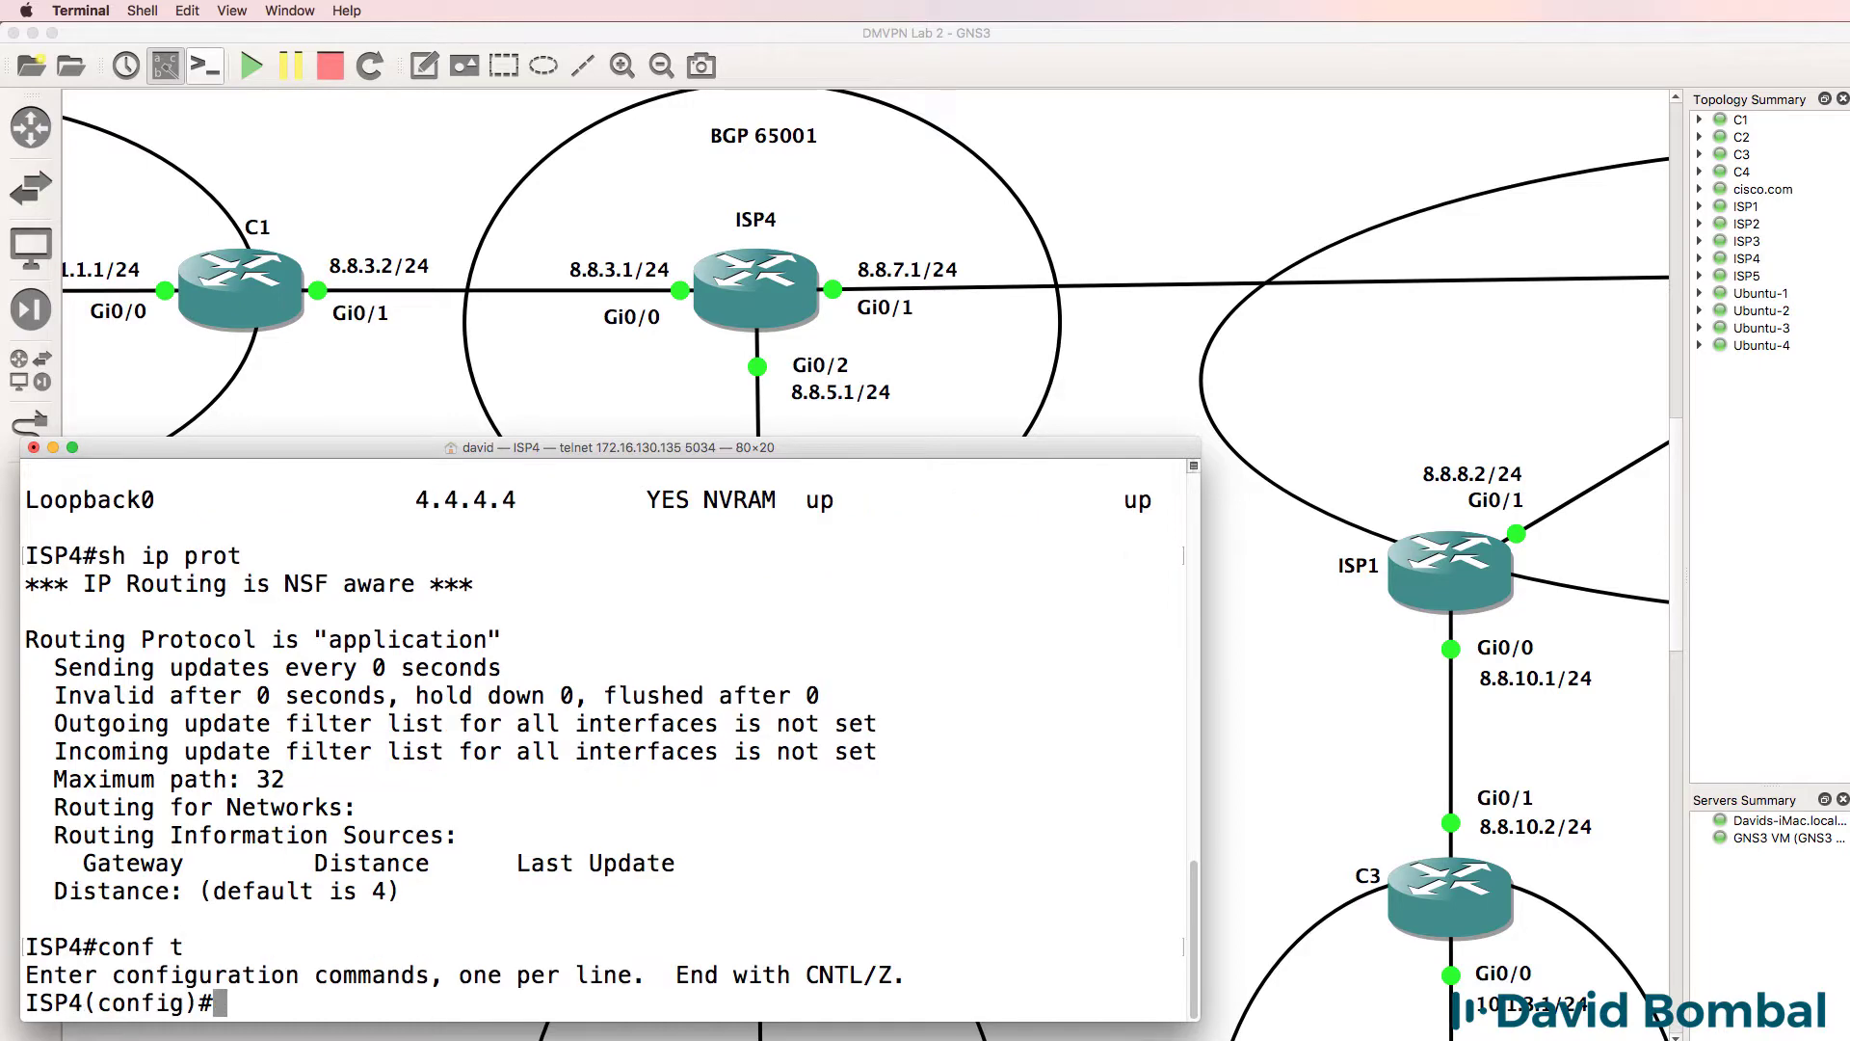
text(router bgp )
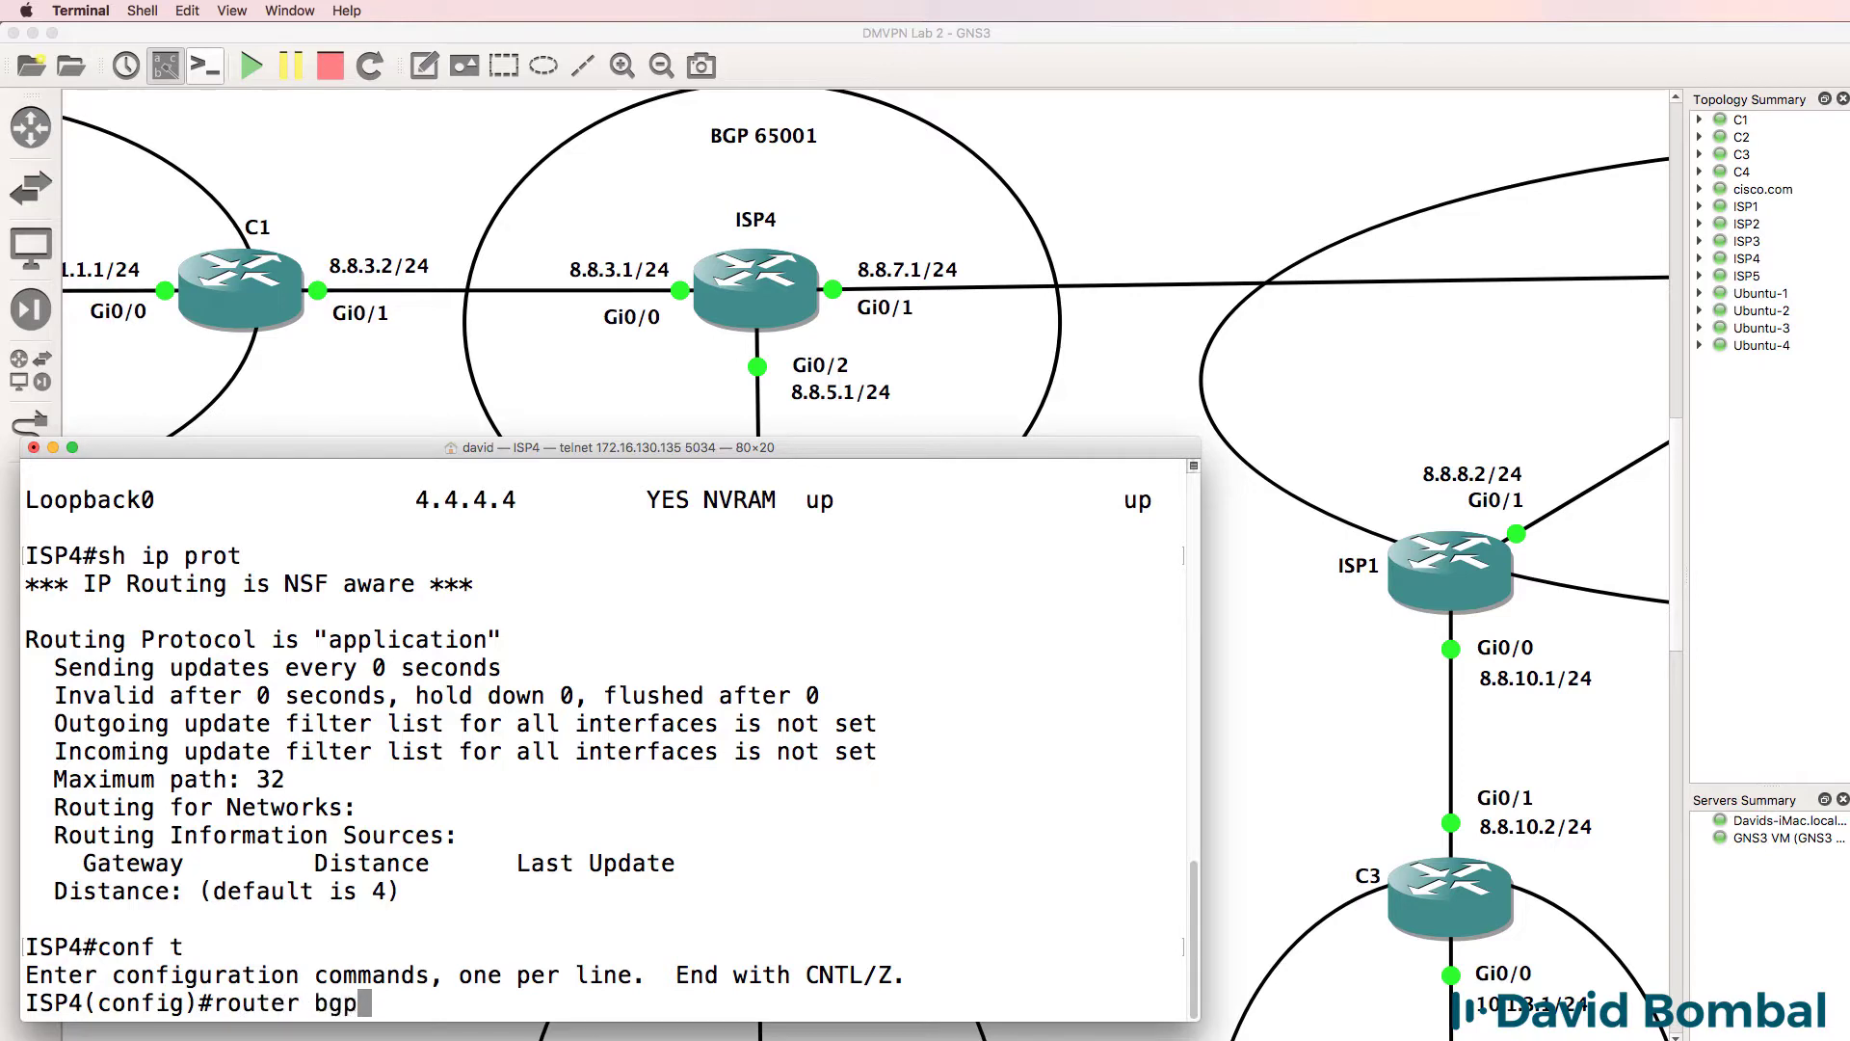
text(?)
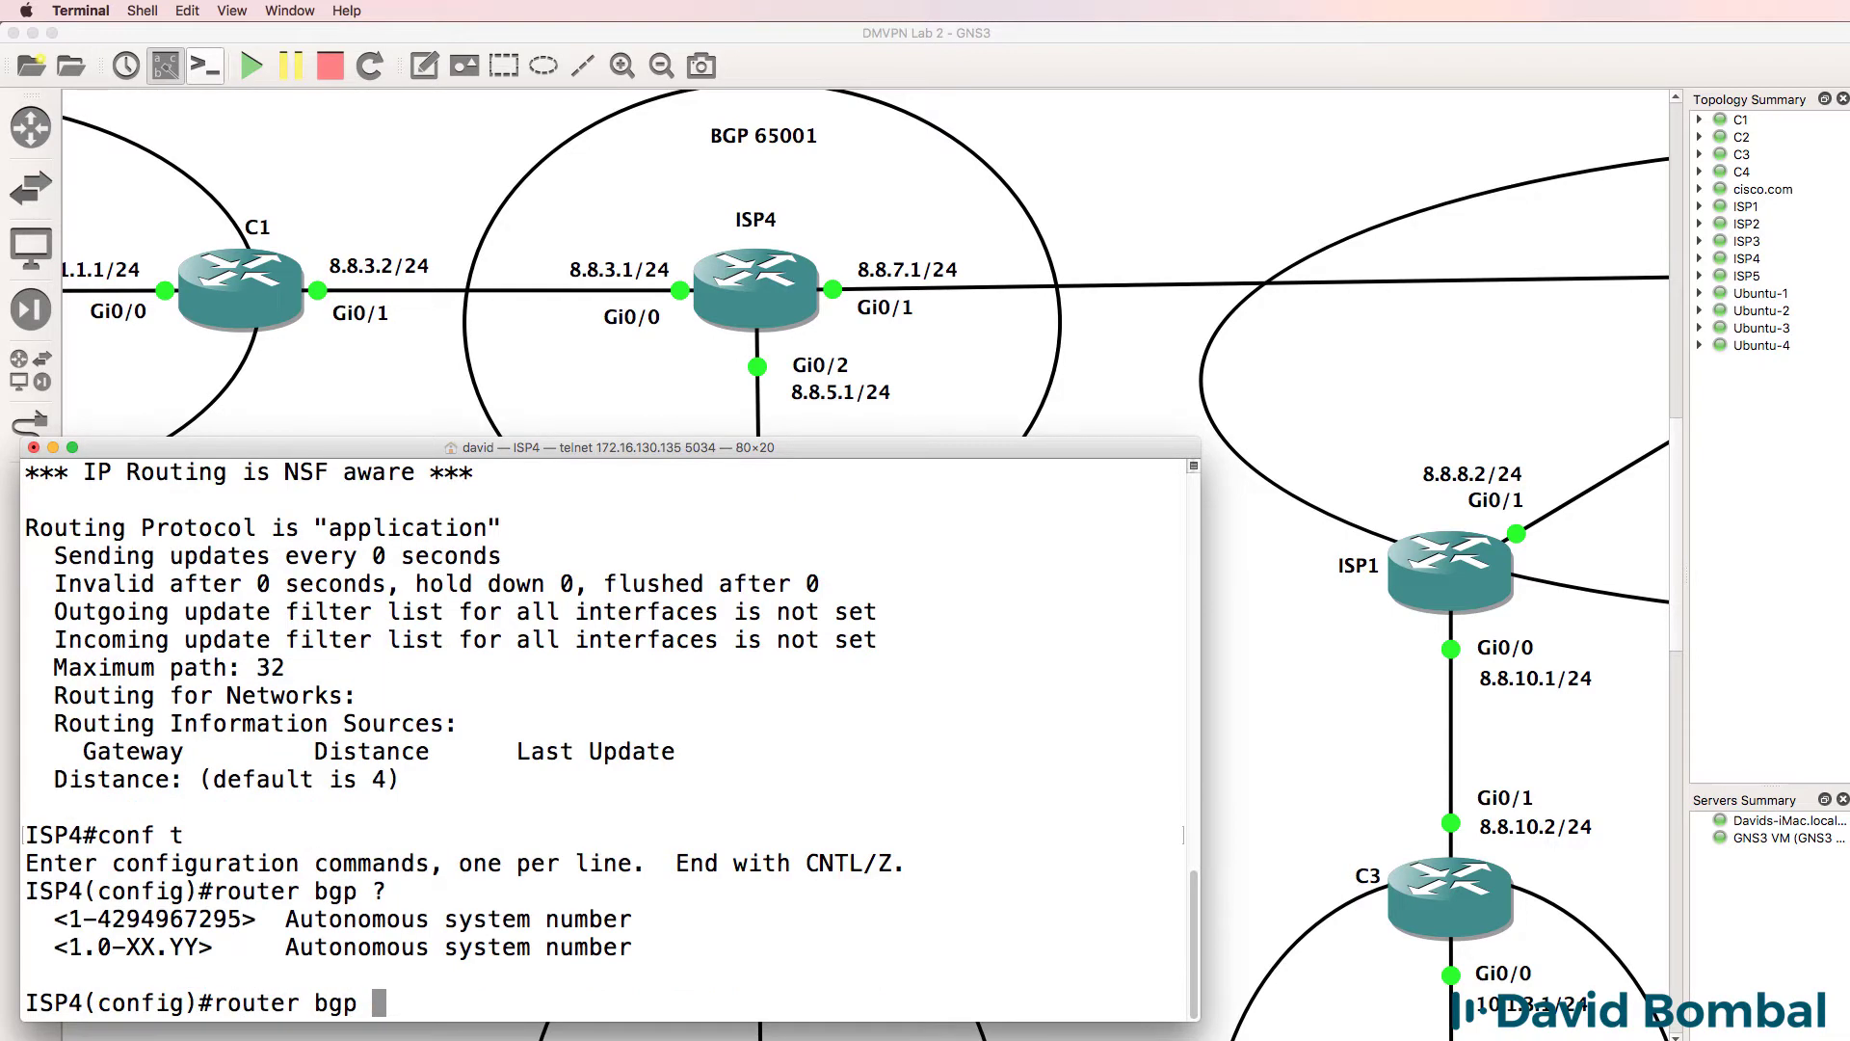
text(65001)
key(Return)
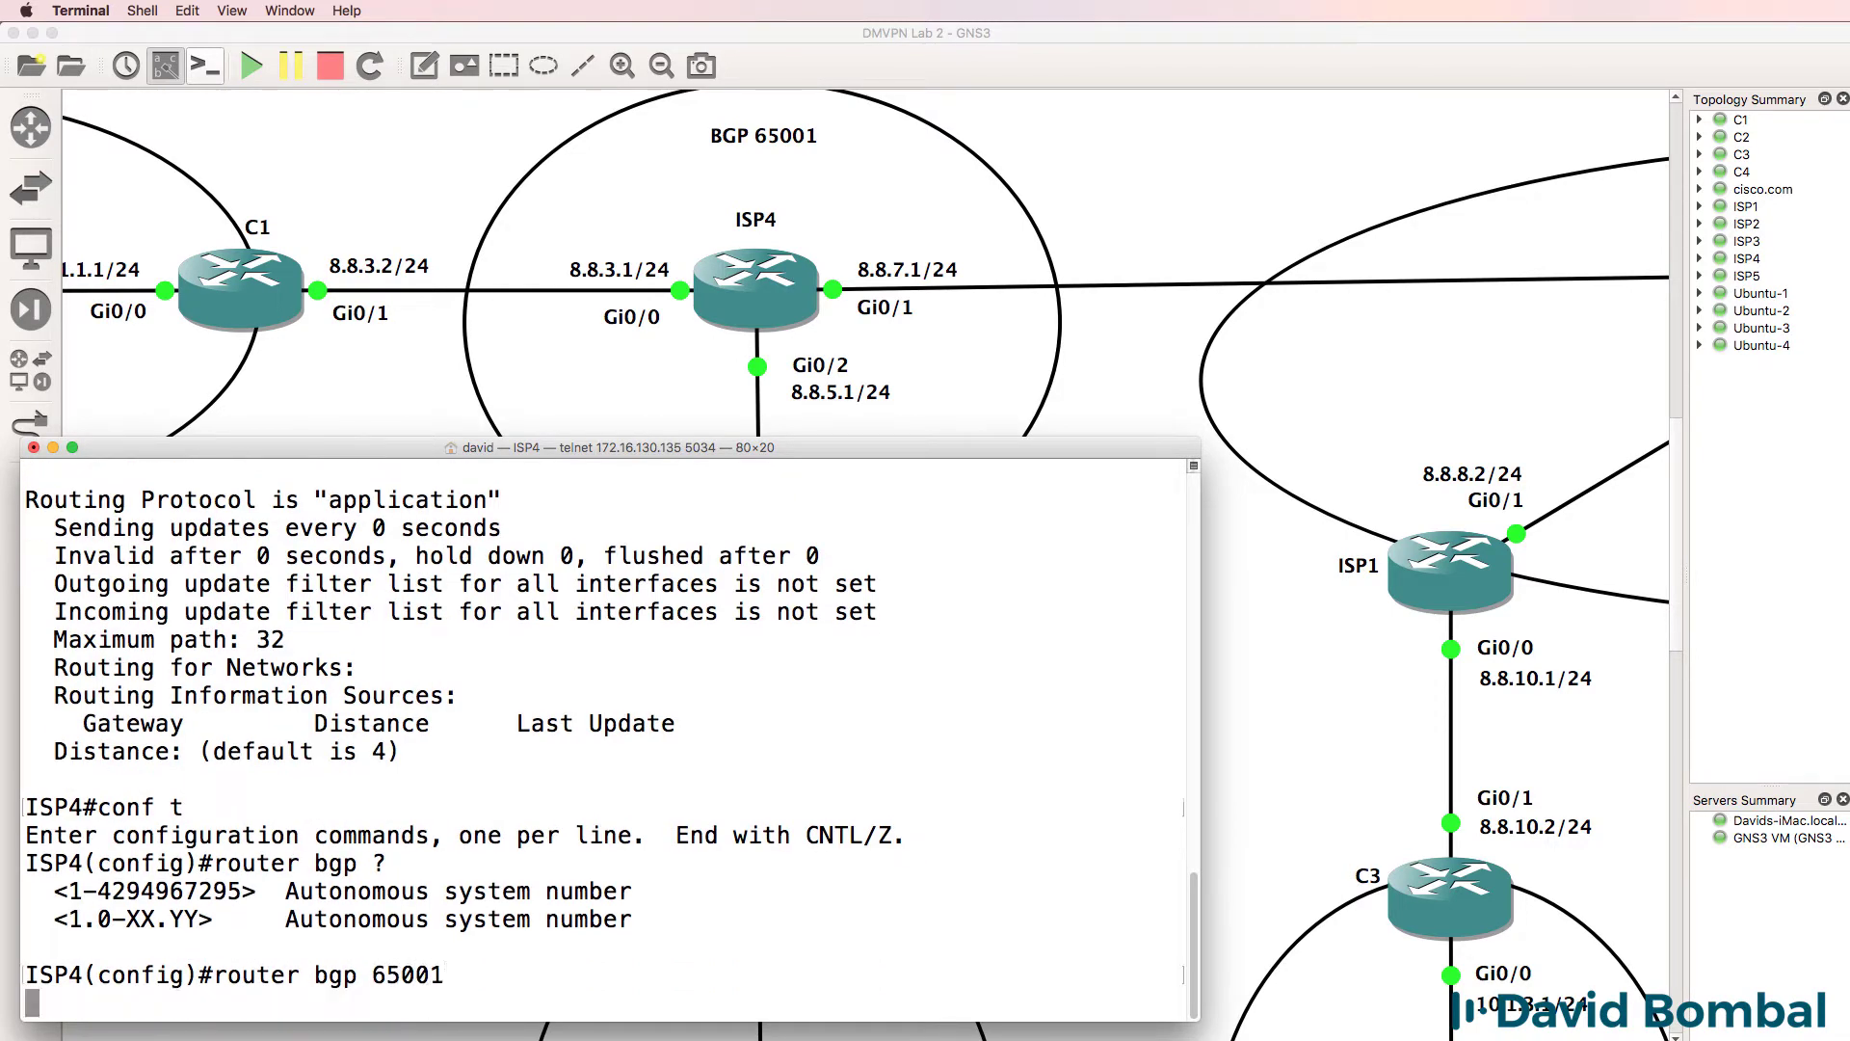
text(neti)
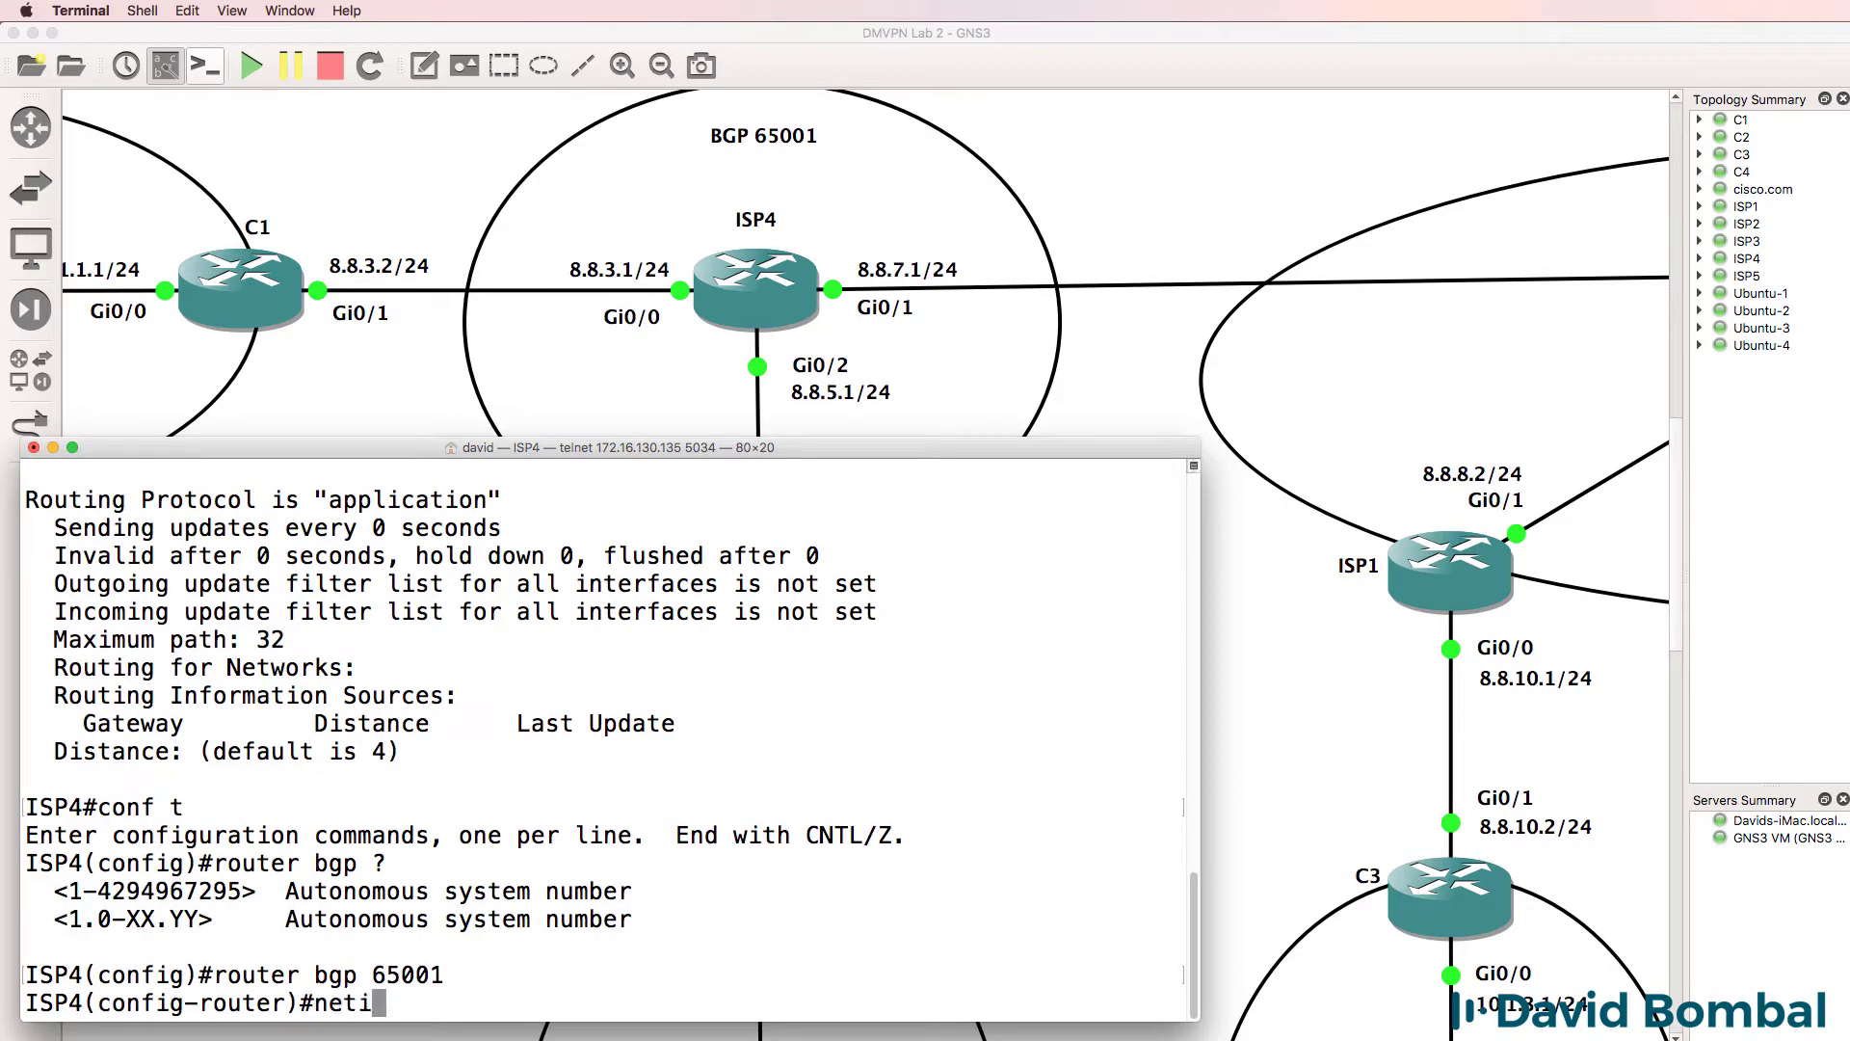
key(Tab)
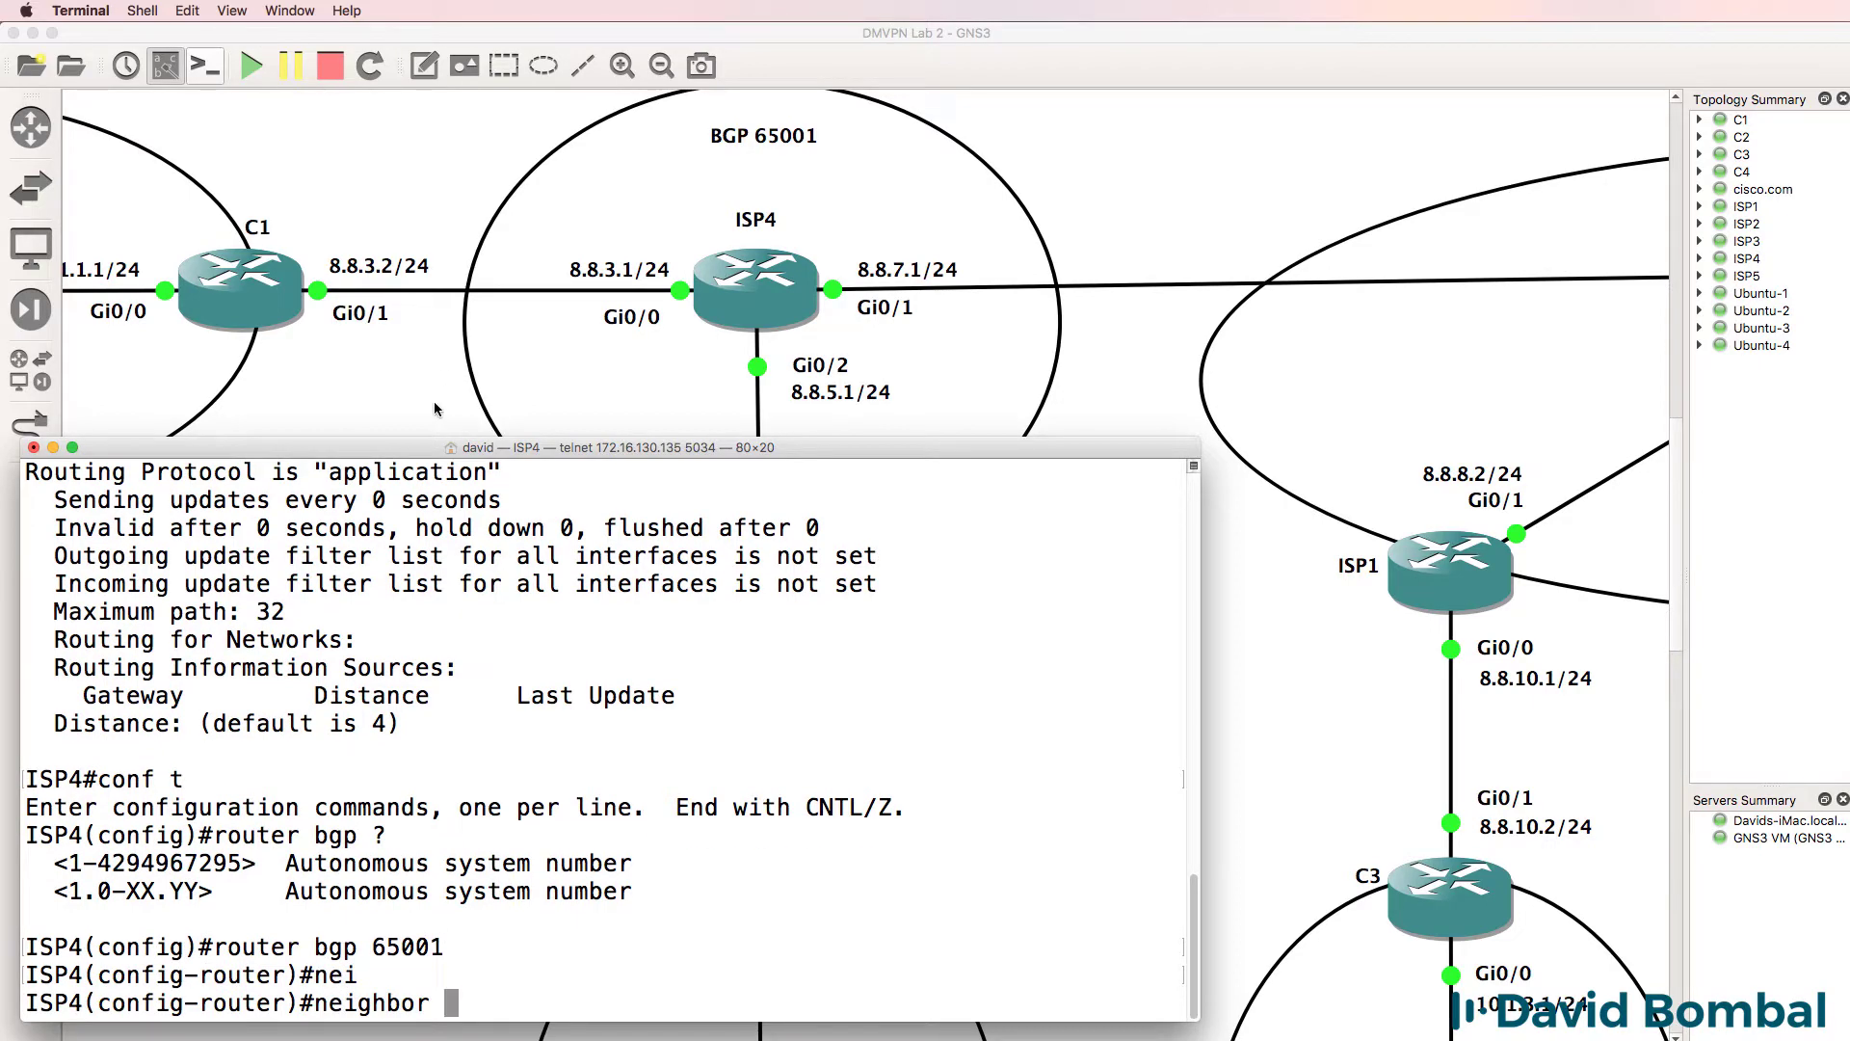
drag(433, 447, 1356, 435)
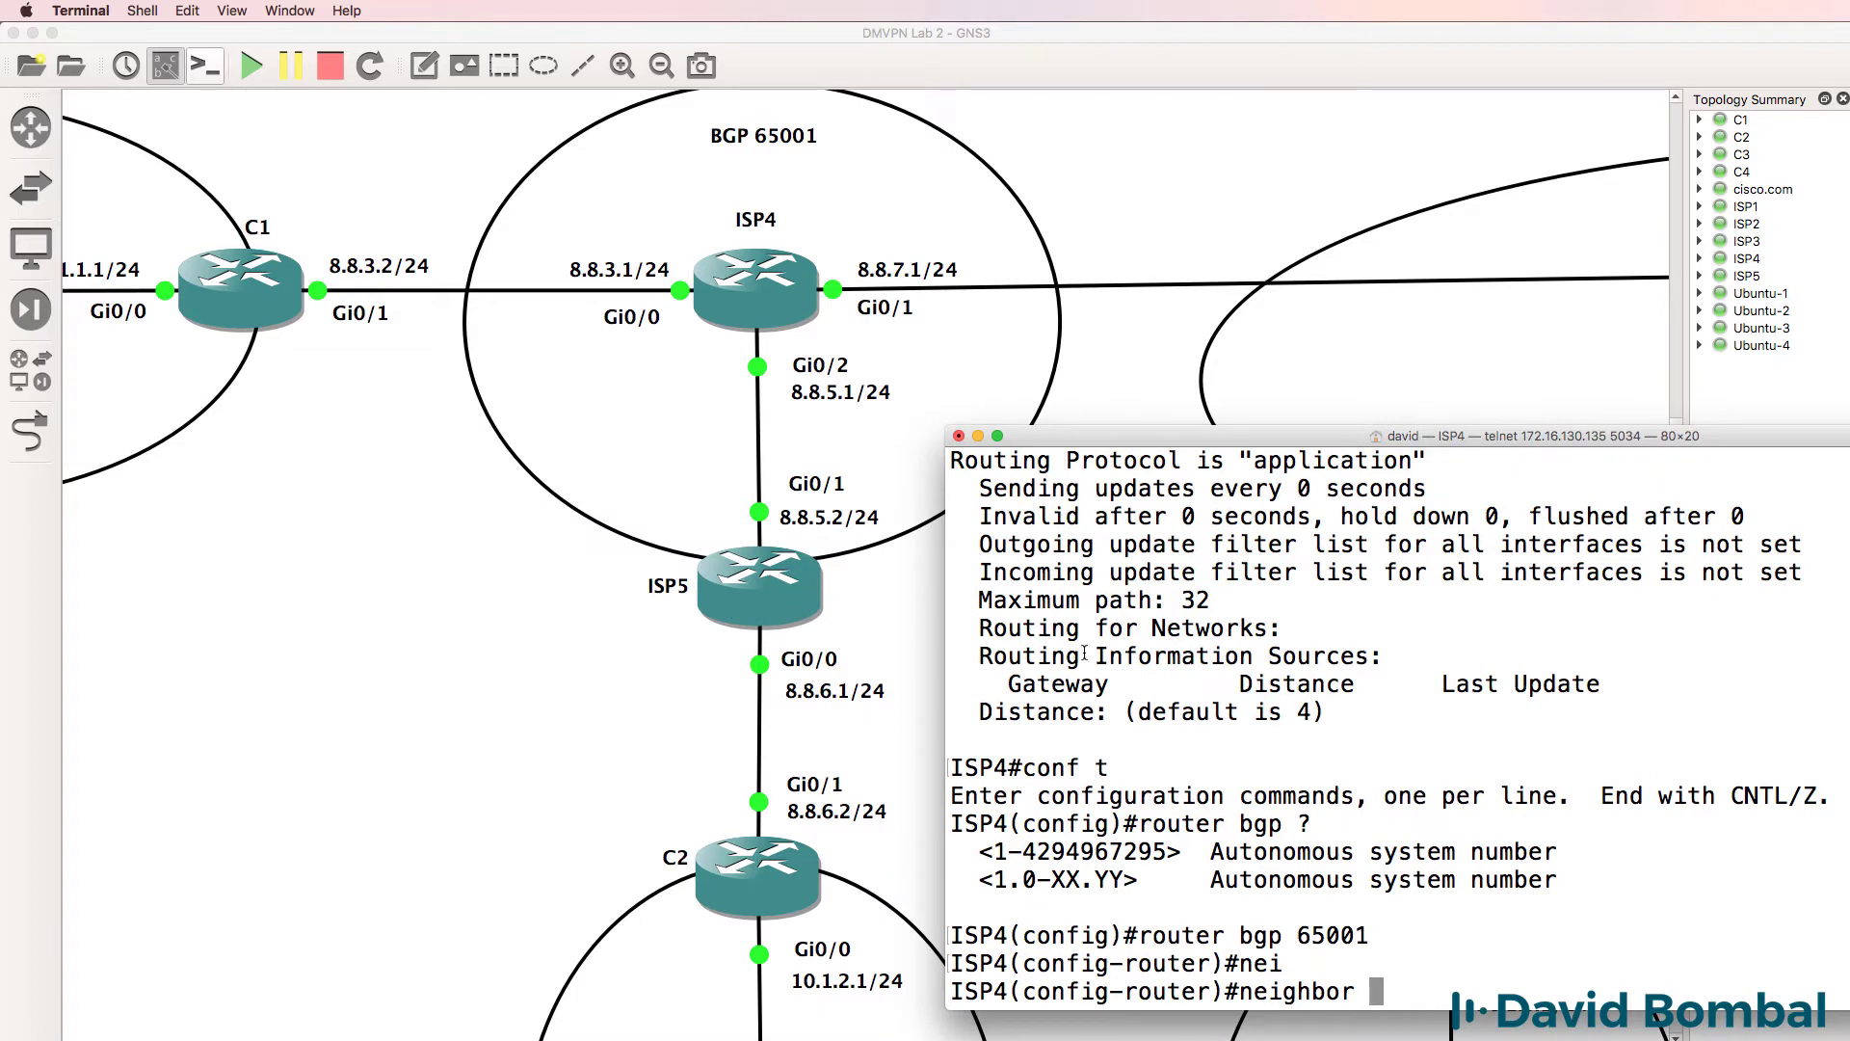
text(8.8.5.2 )
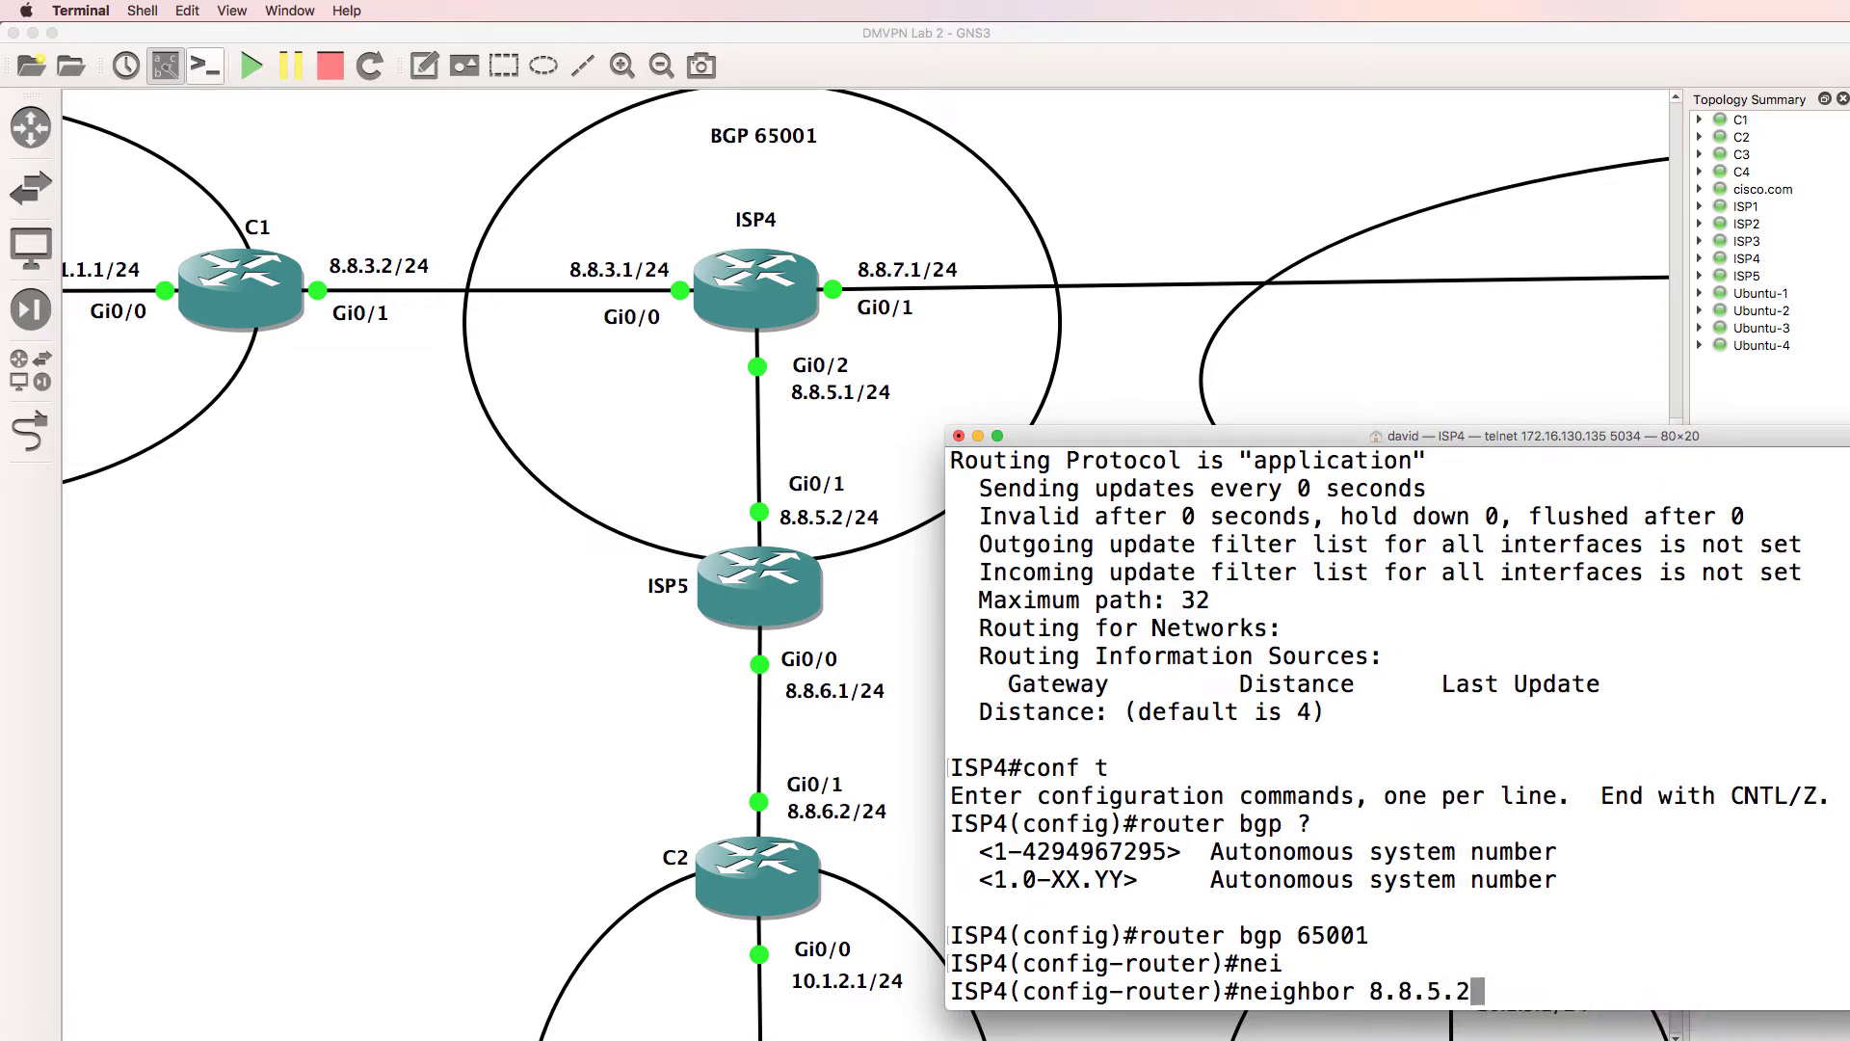
text(remo)
key(Tab)
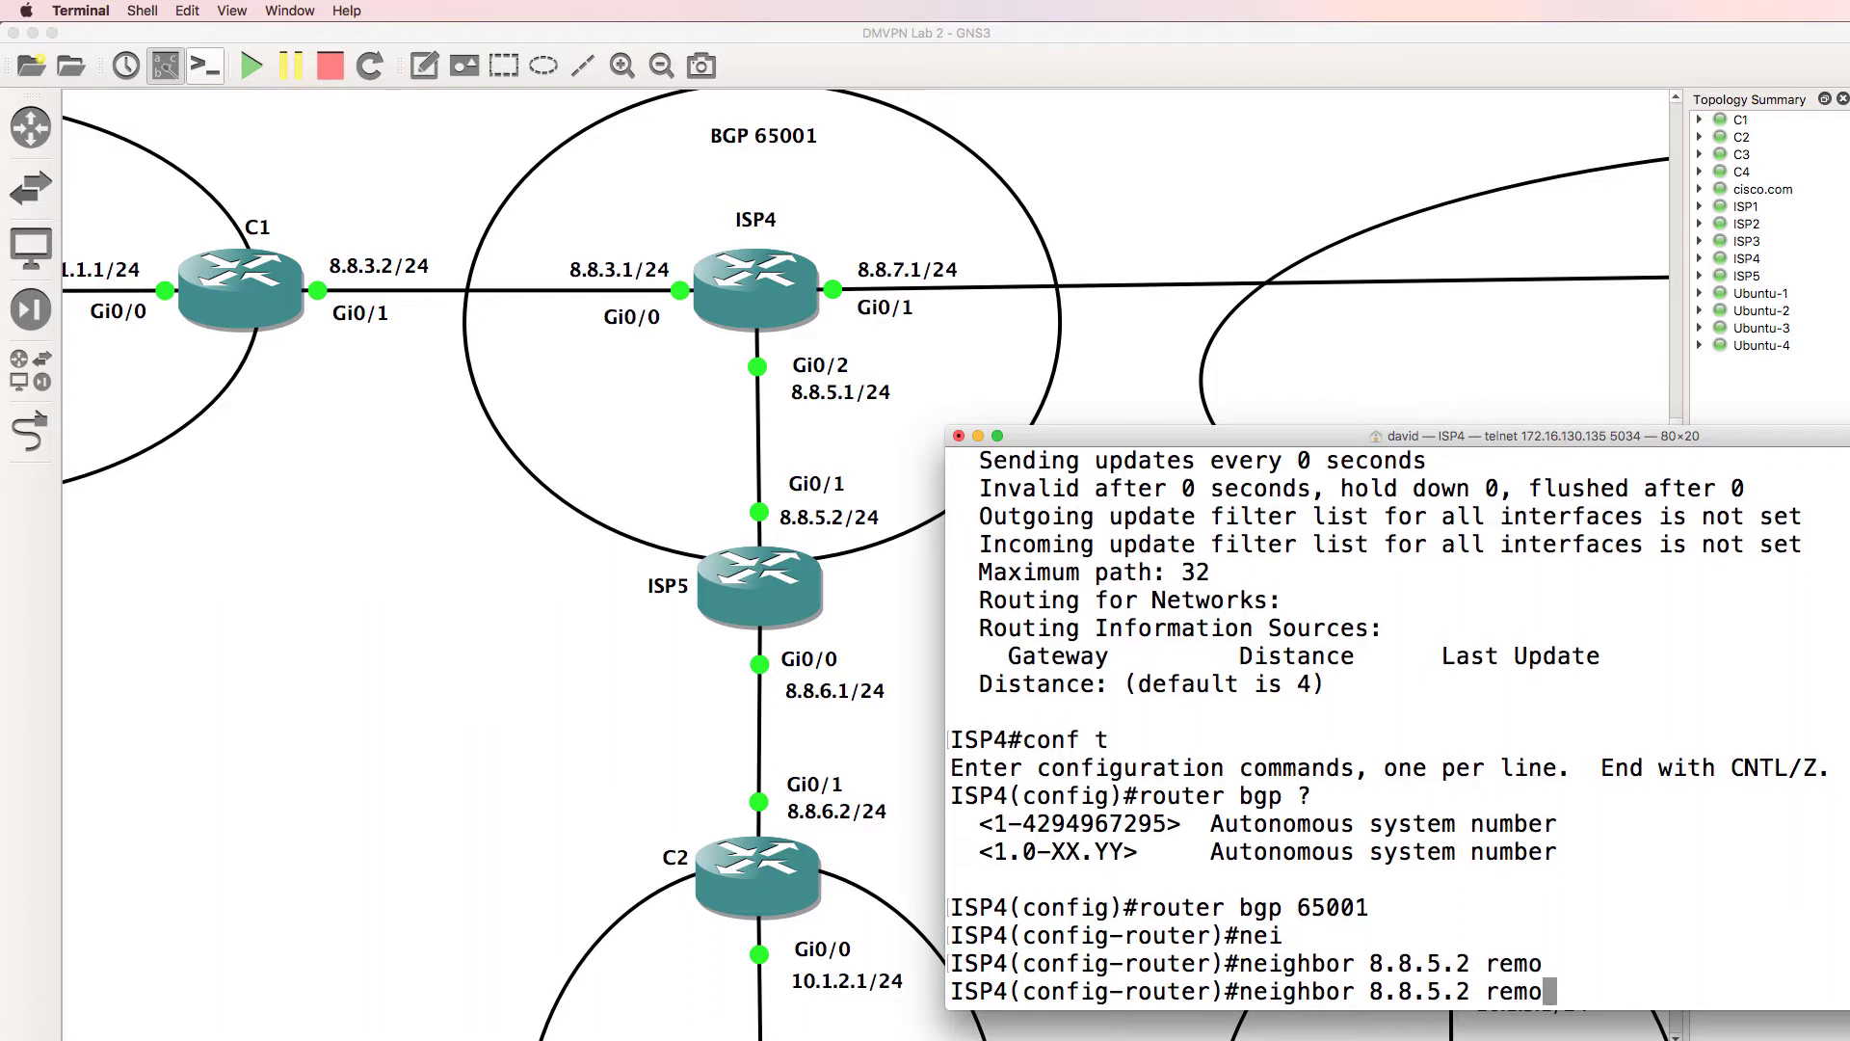
text(t)
key(Tab)
text(65)
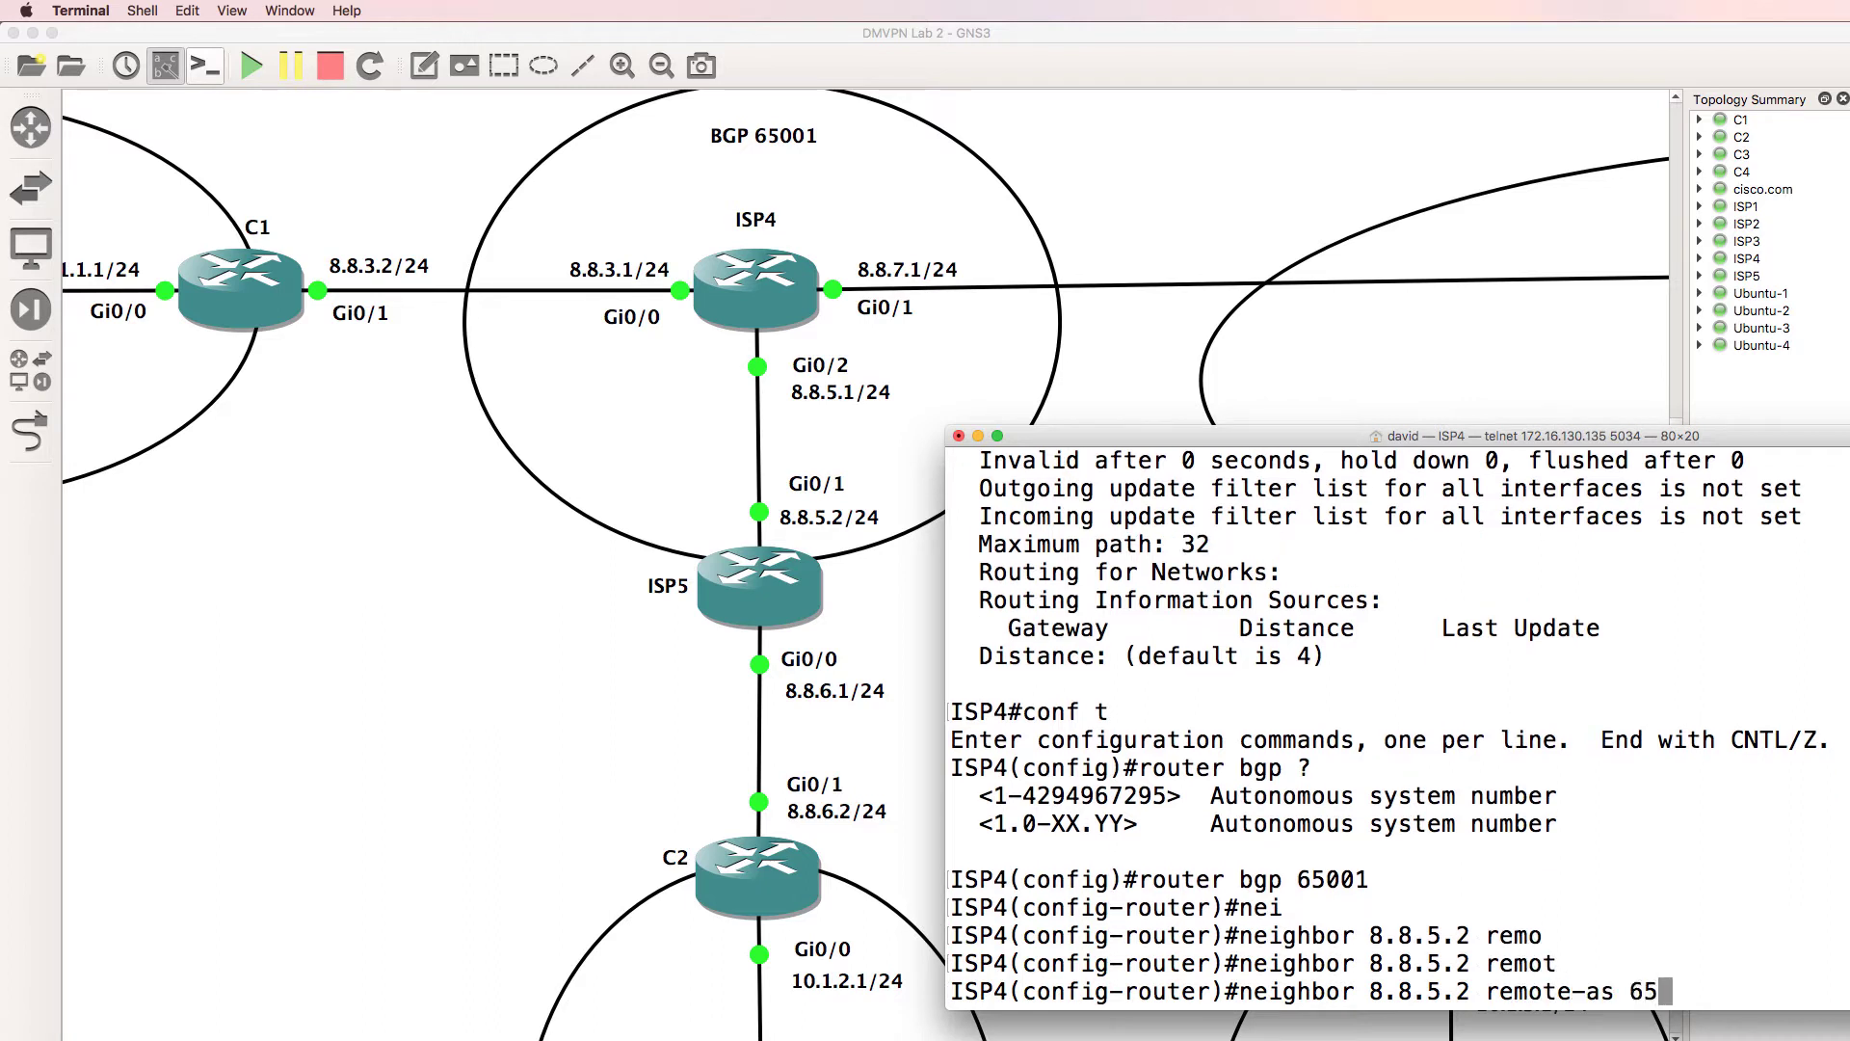
text(001)
key(Return)
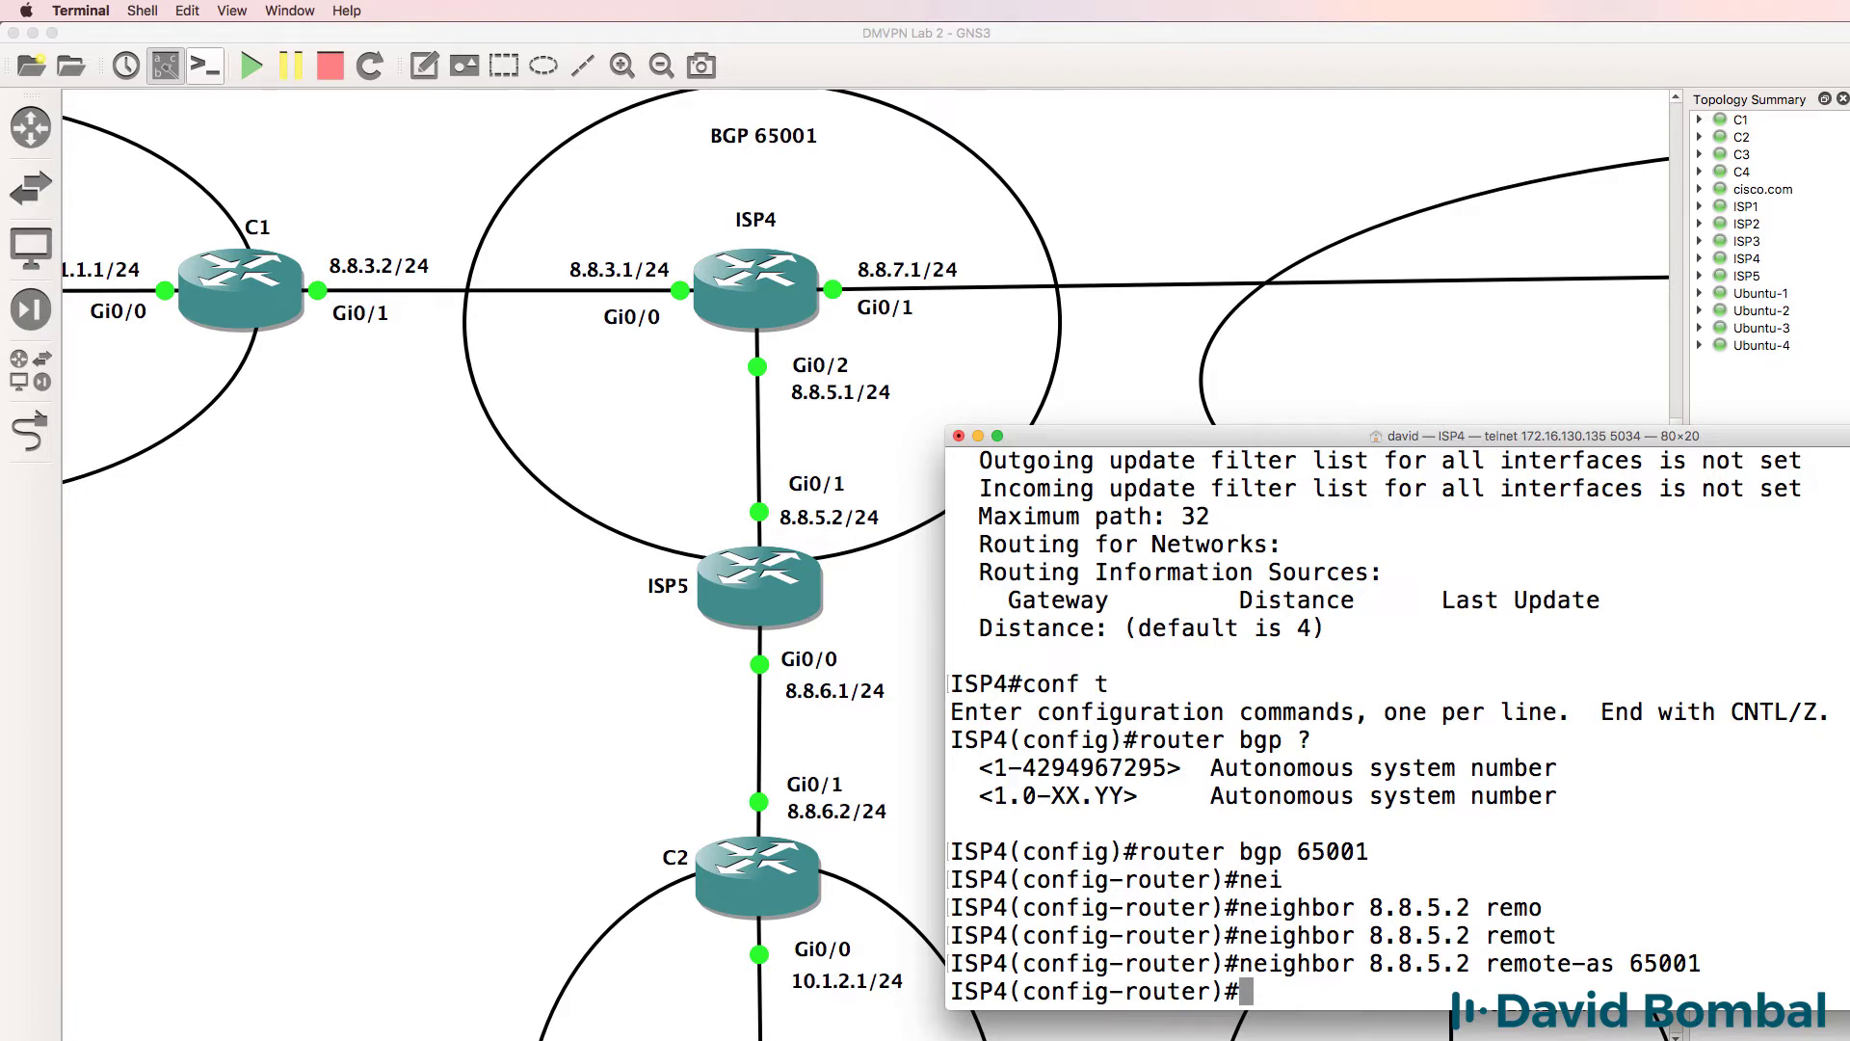
key(super+Tab)
scroll(994, 1038, right, 10)
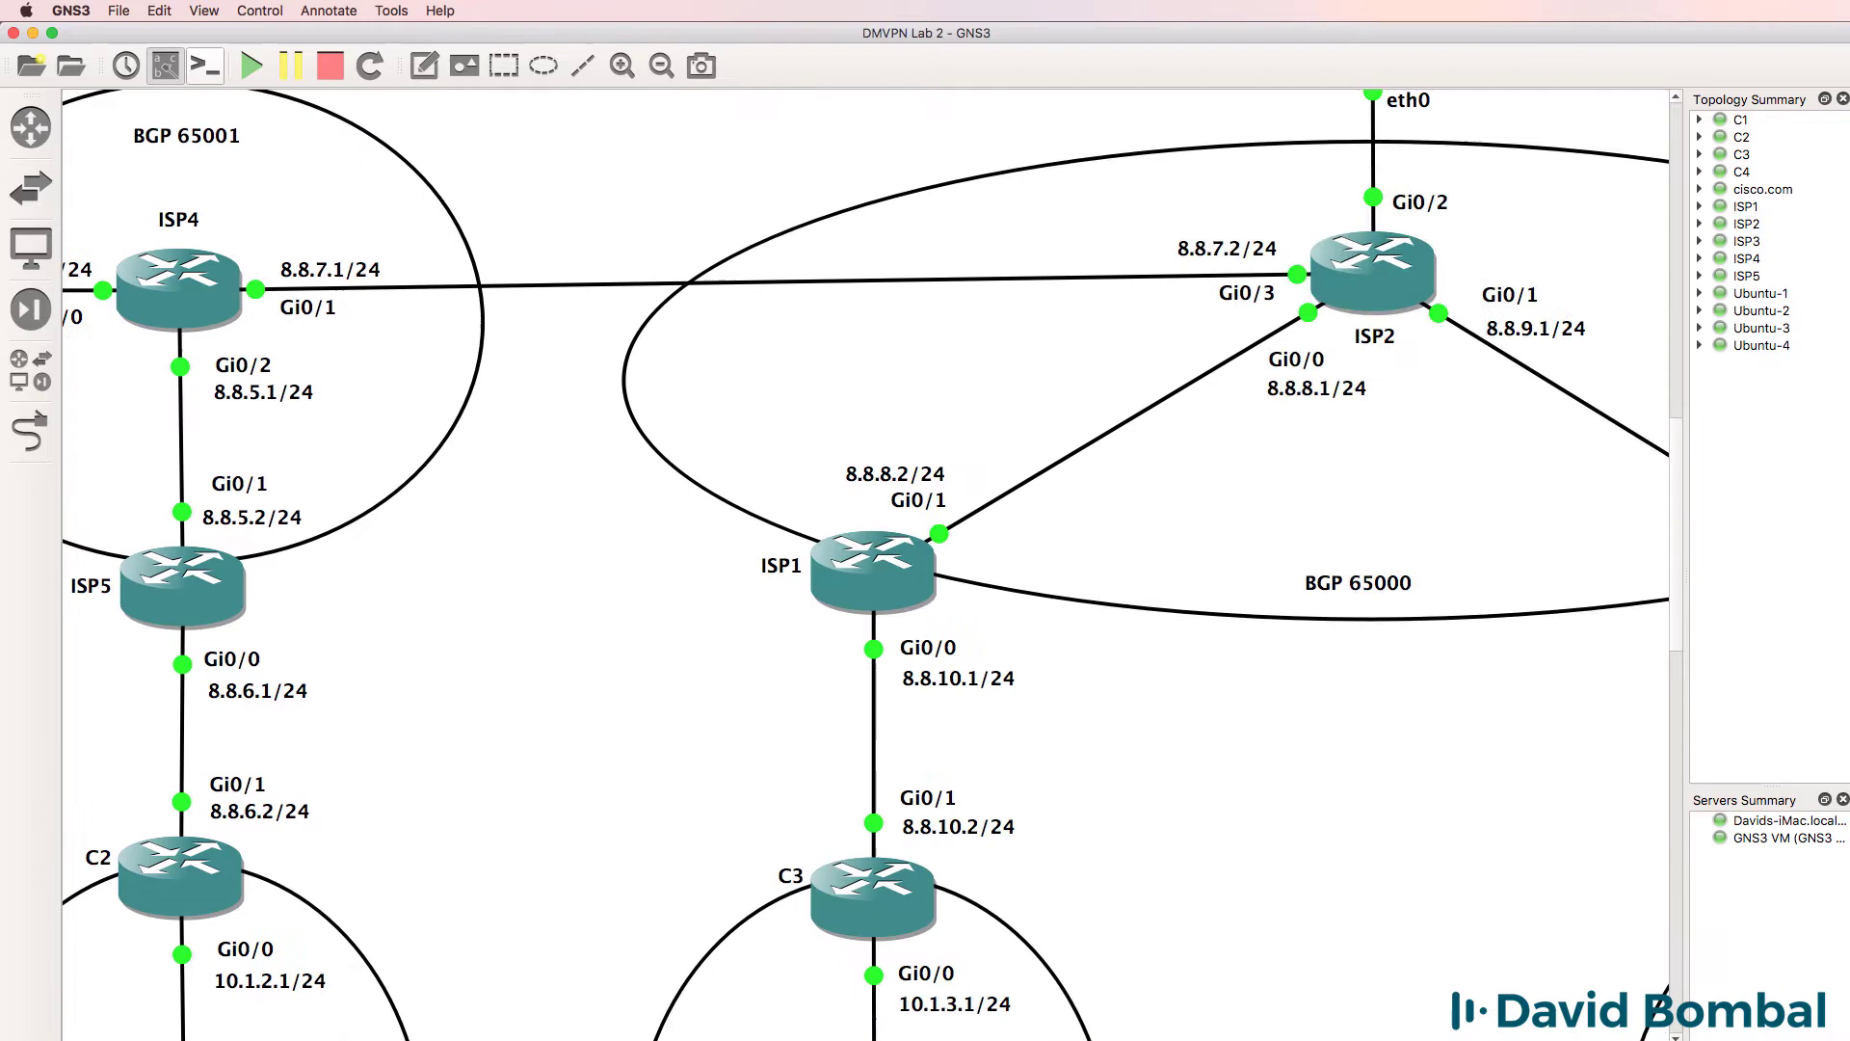
scroll(995, 1038, right, 10)
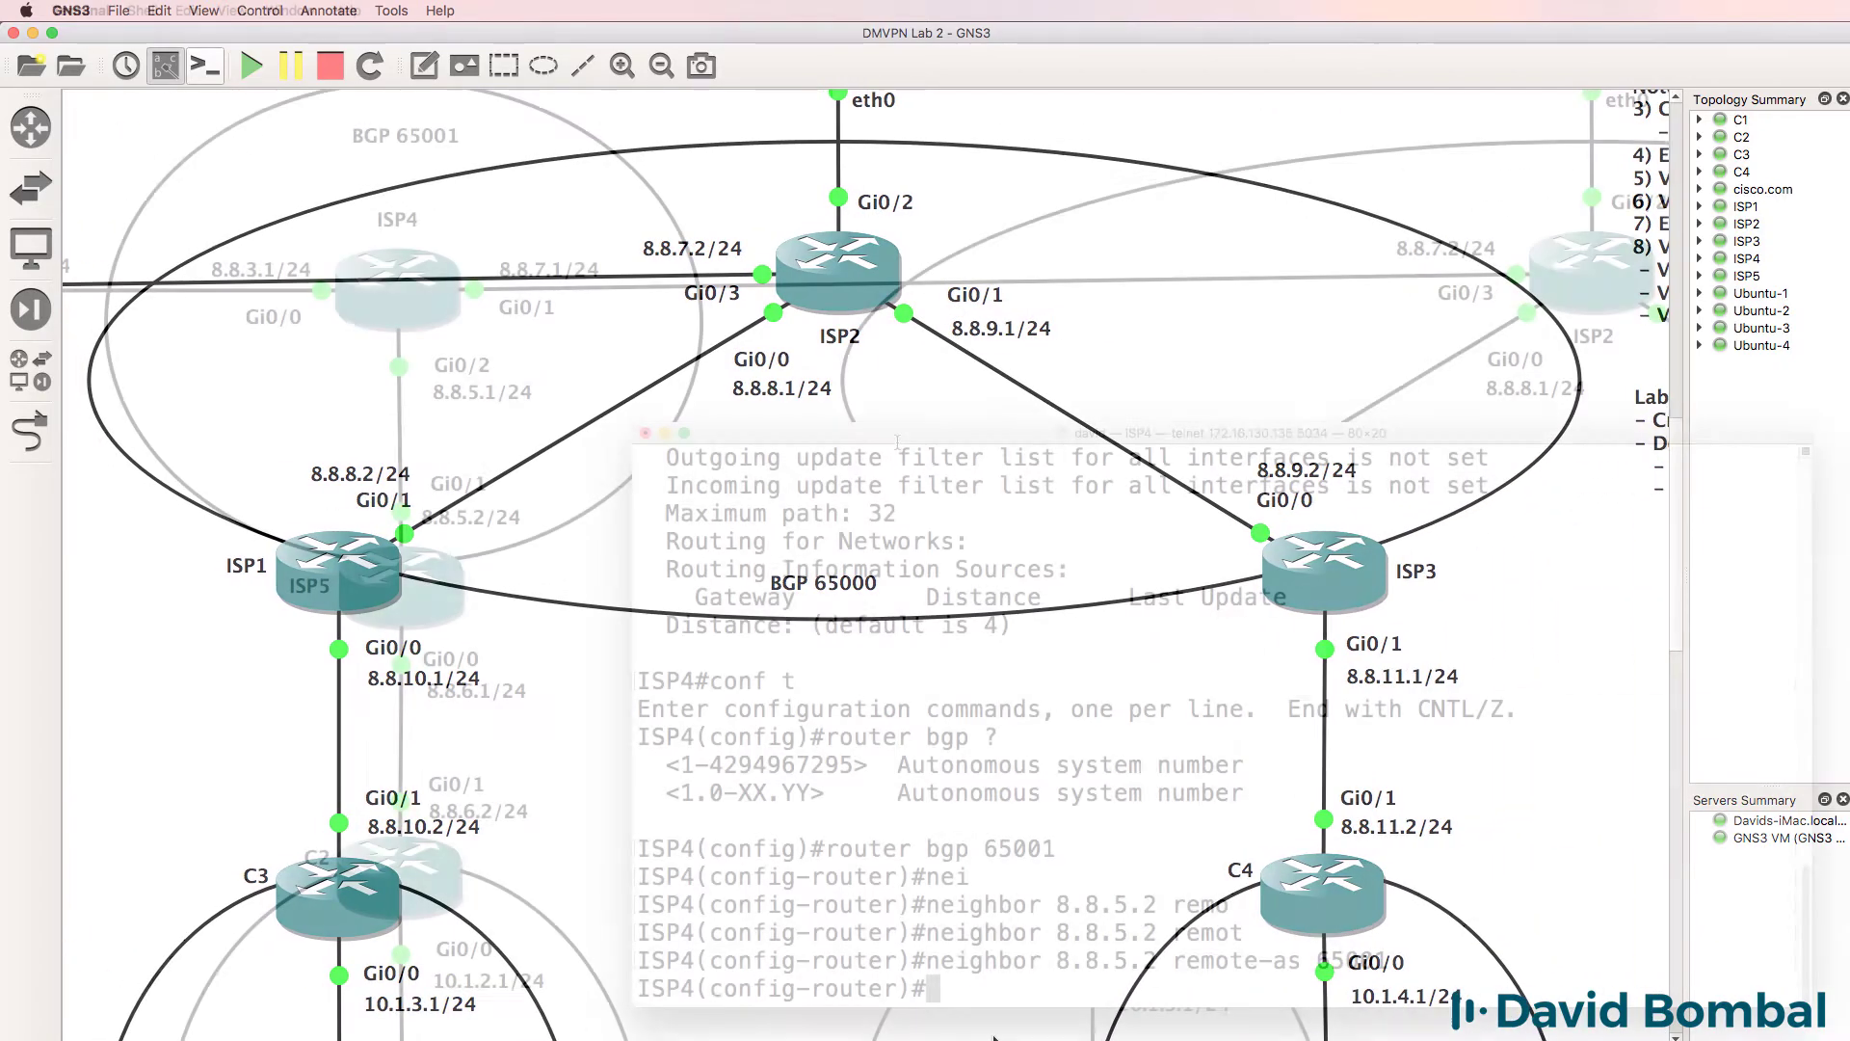
text(net)
Step: Advertise network 8.8.3.0 mask 255.255.255.0 and display the running configuration with 'do sh run'
key(Tab)
text(8)
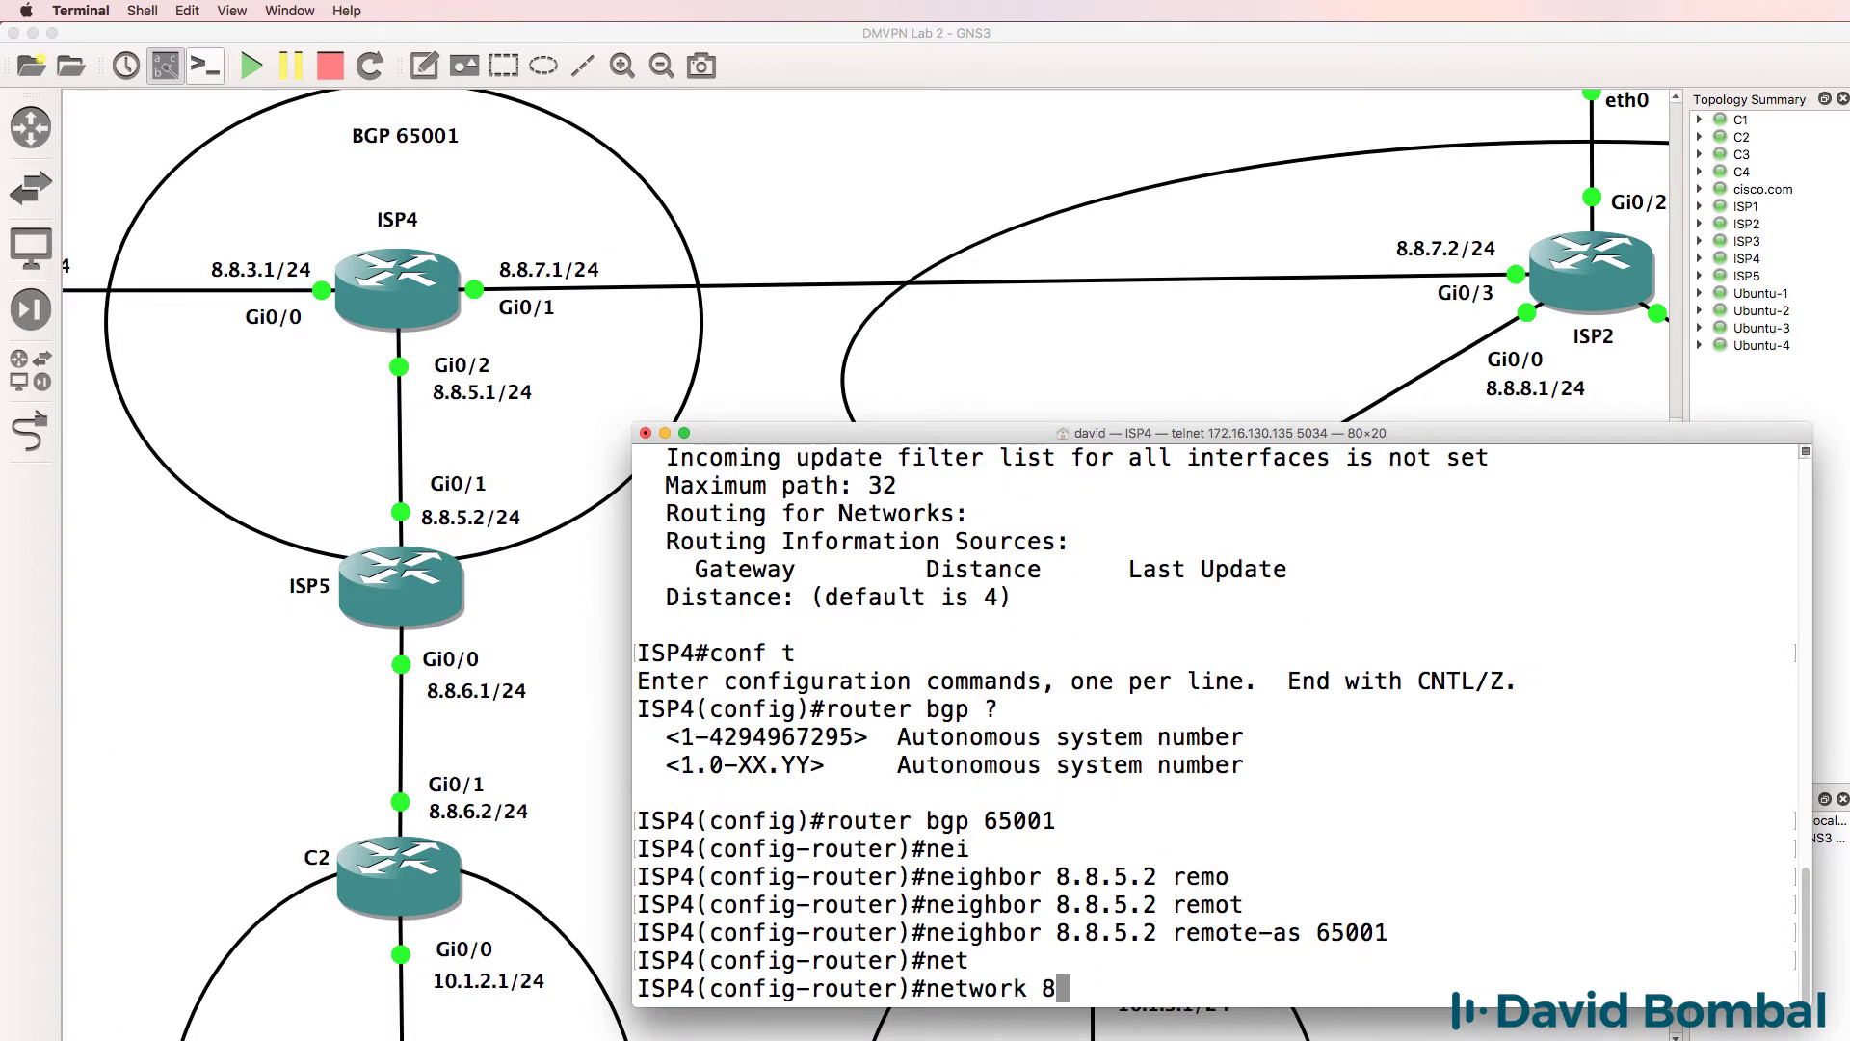
text(.8.3.0 )
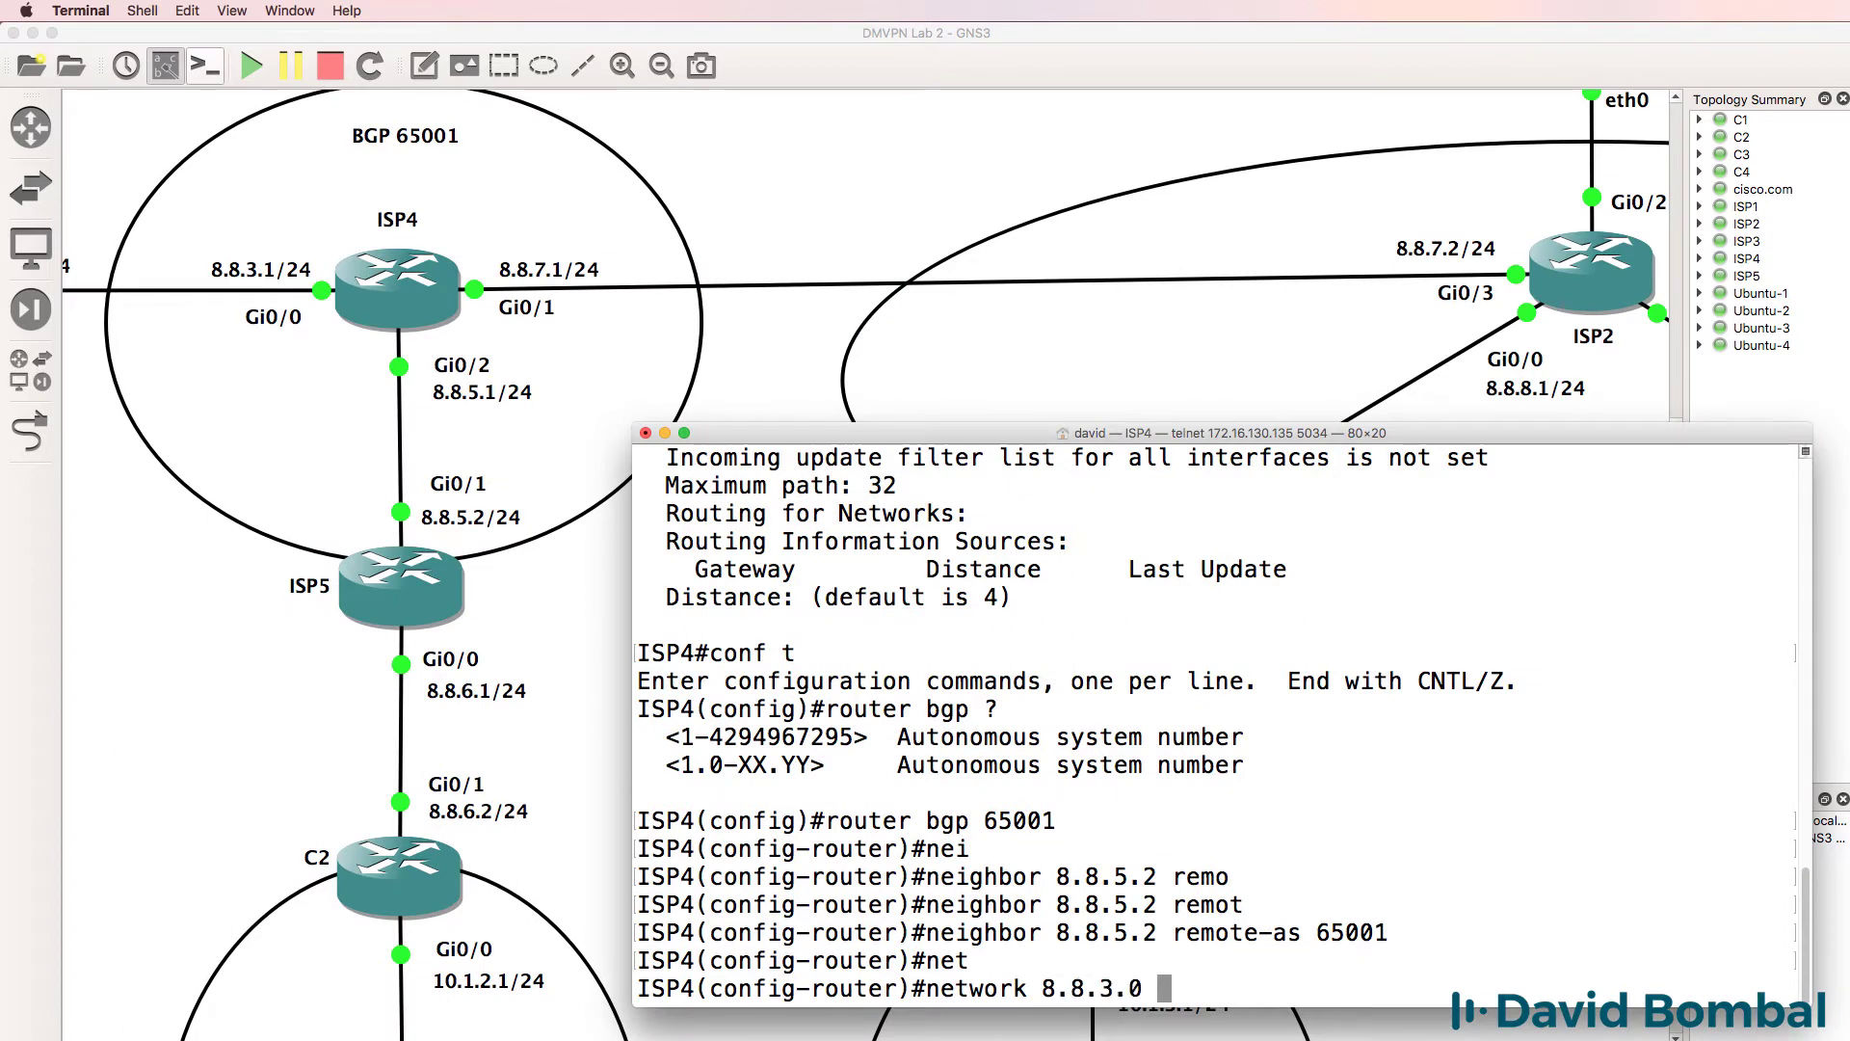
text(mask 255.255.255.255)
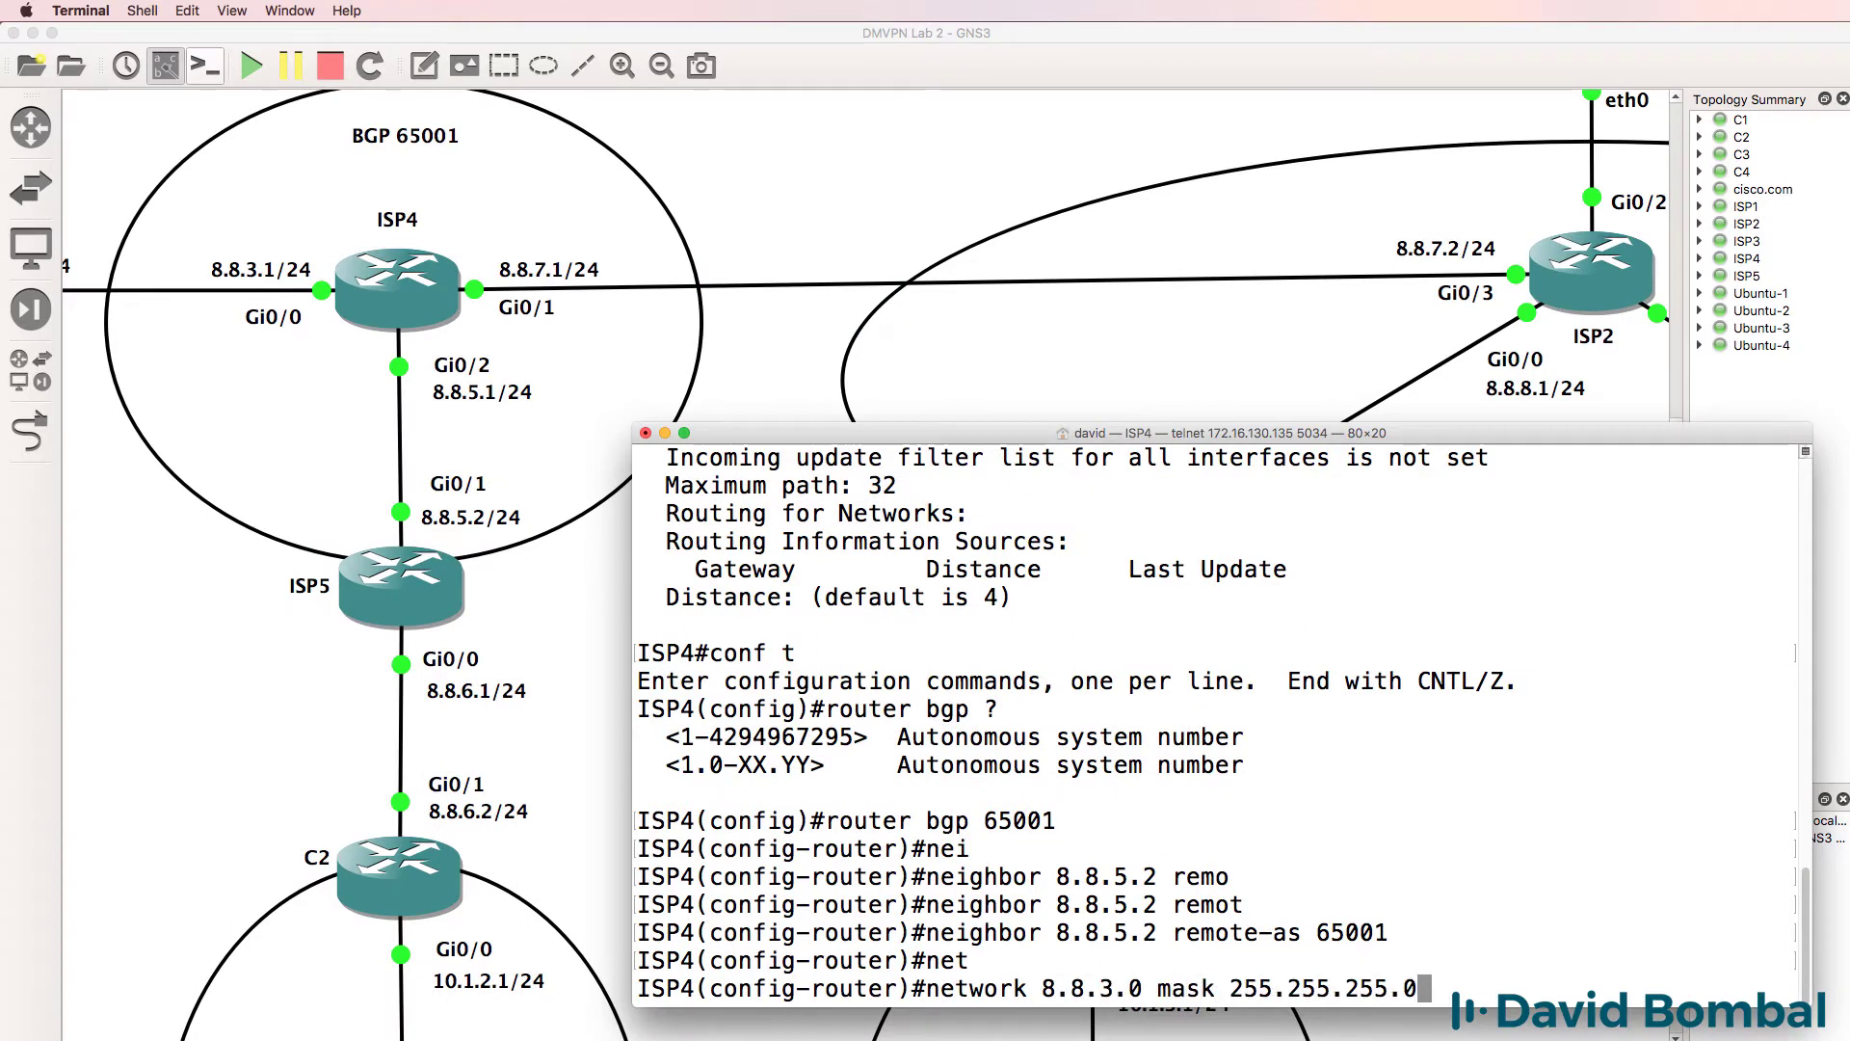
text(.0)
key(Return)
text(d)
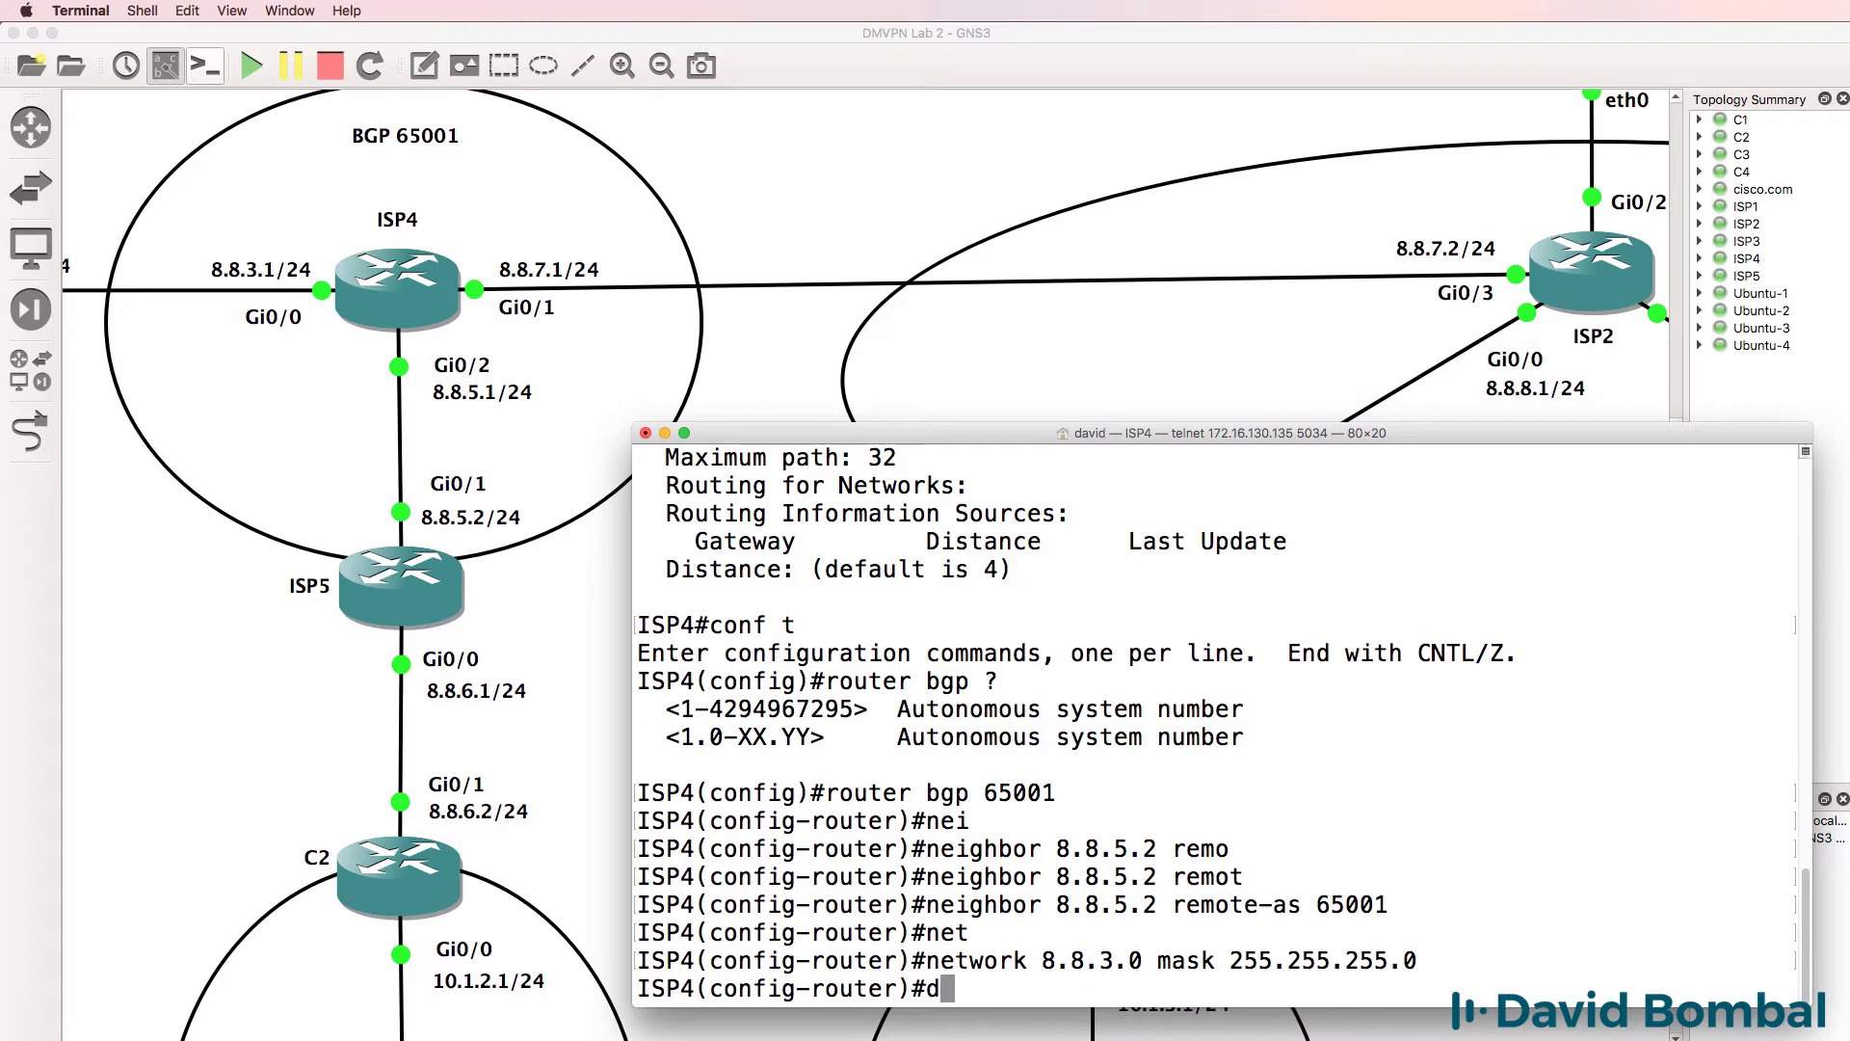
text(o sh run)
key(Return)
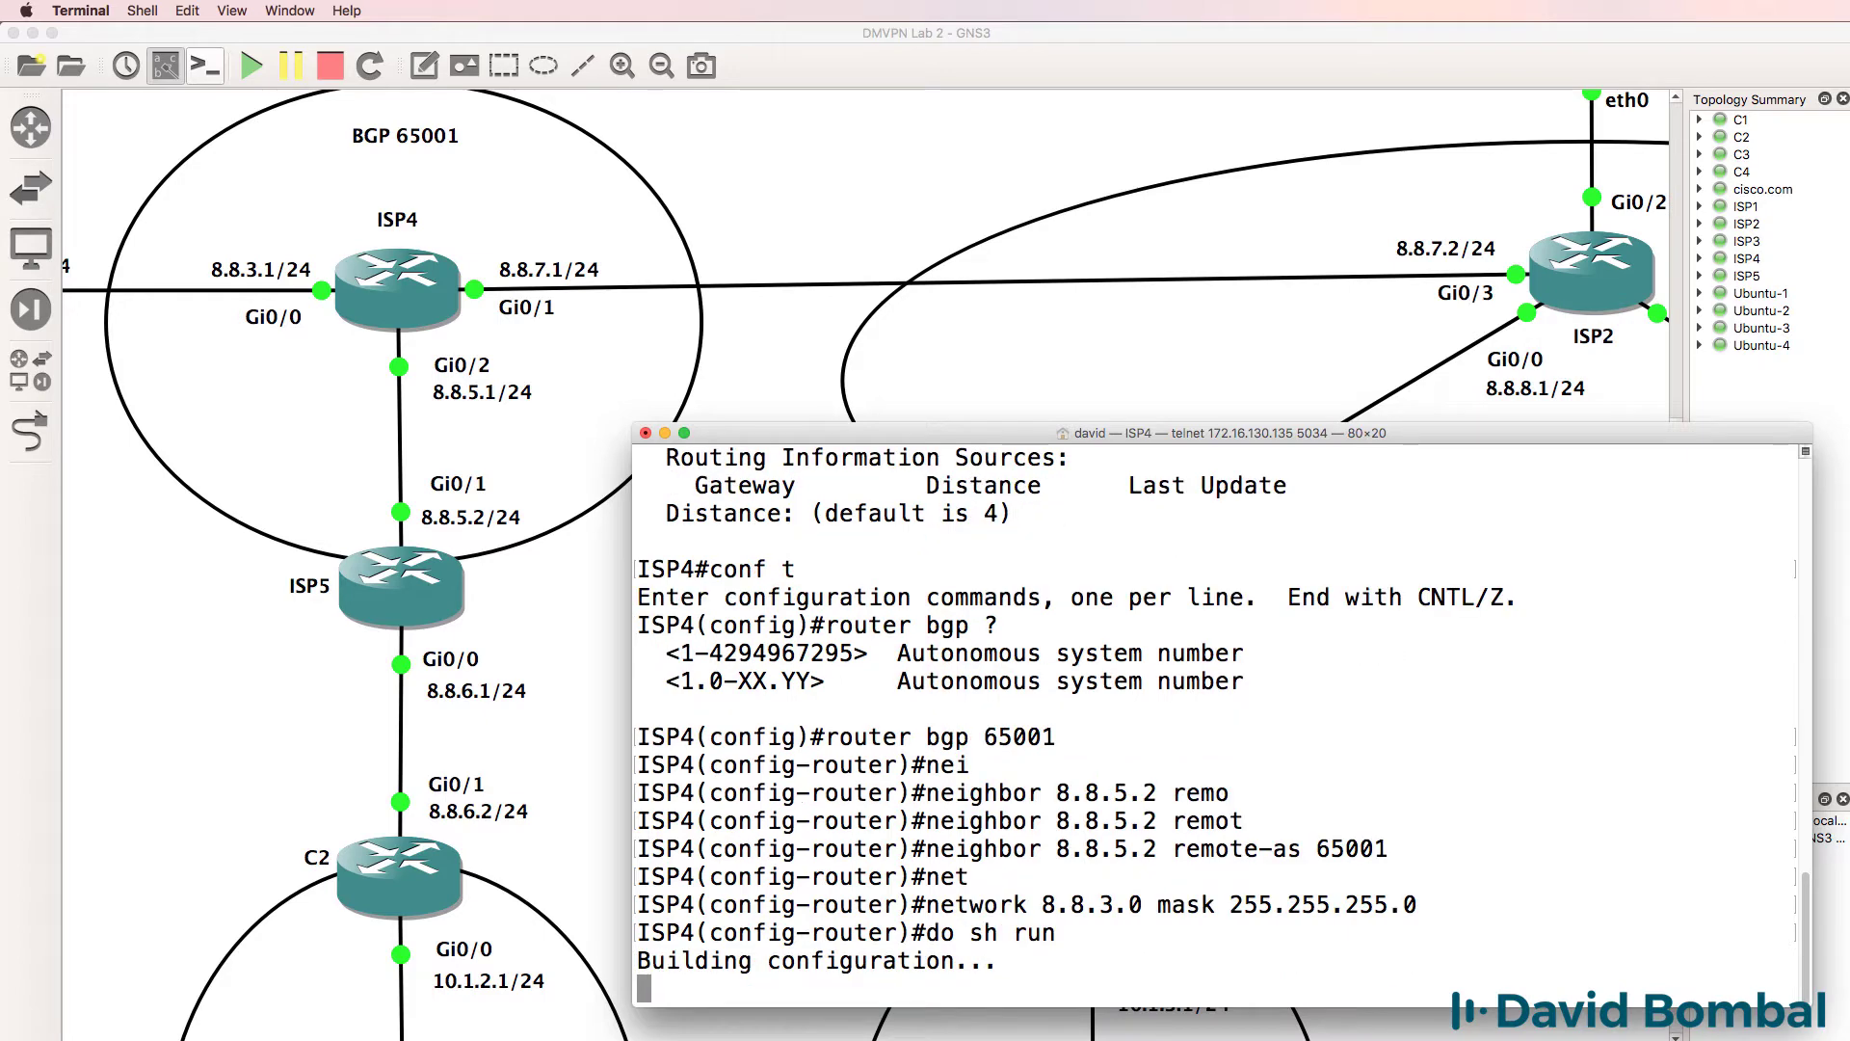
key(space)
key(space)
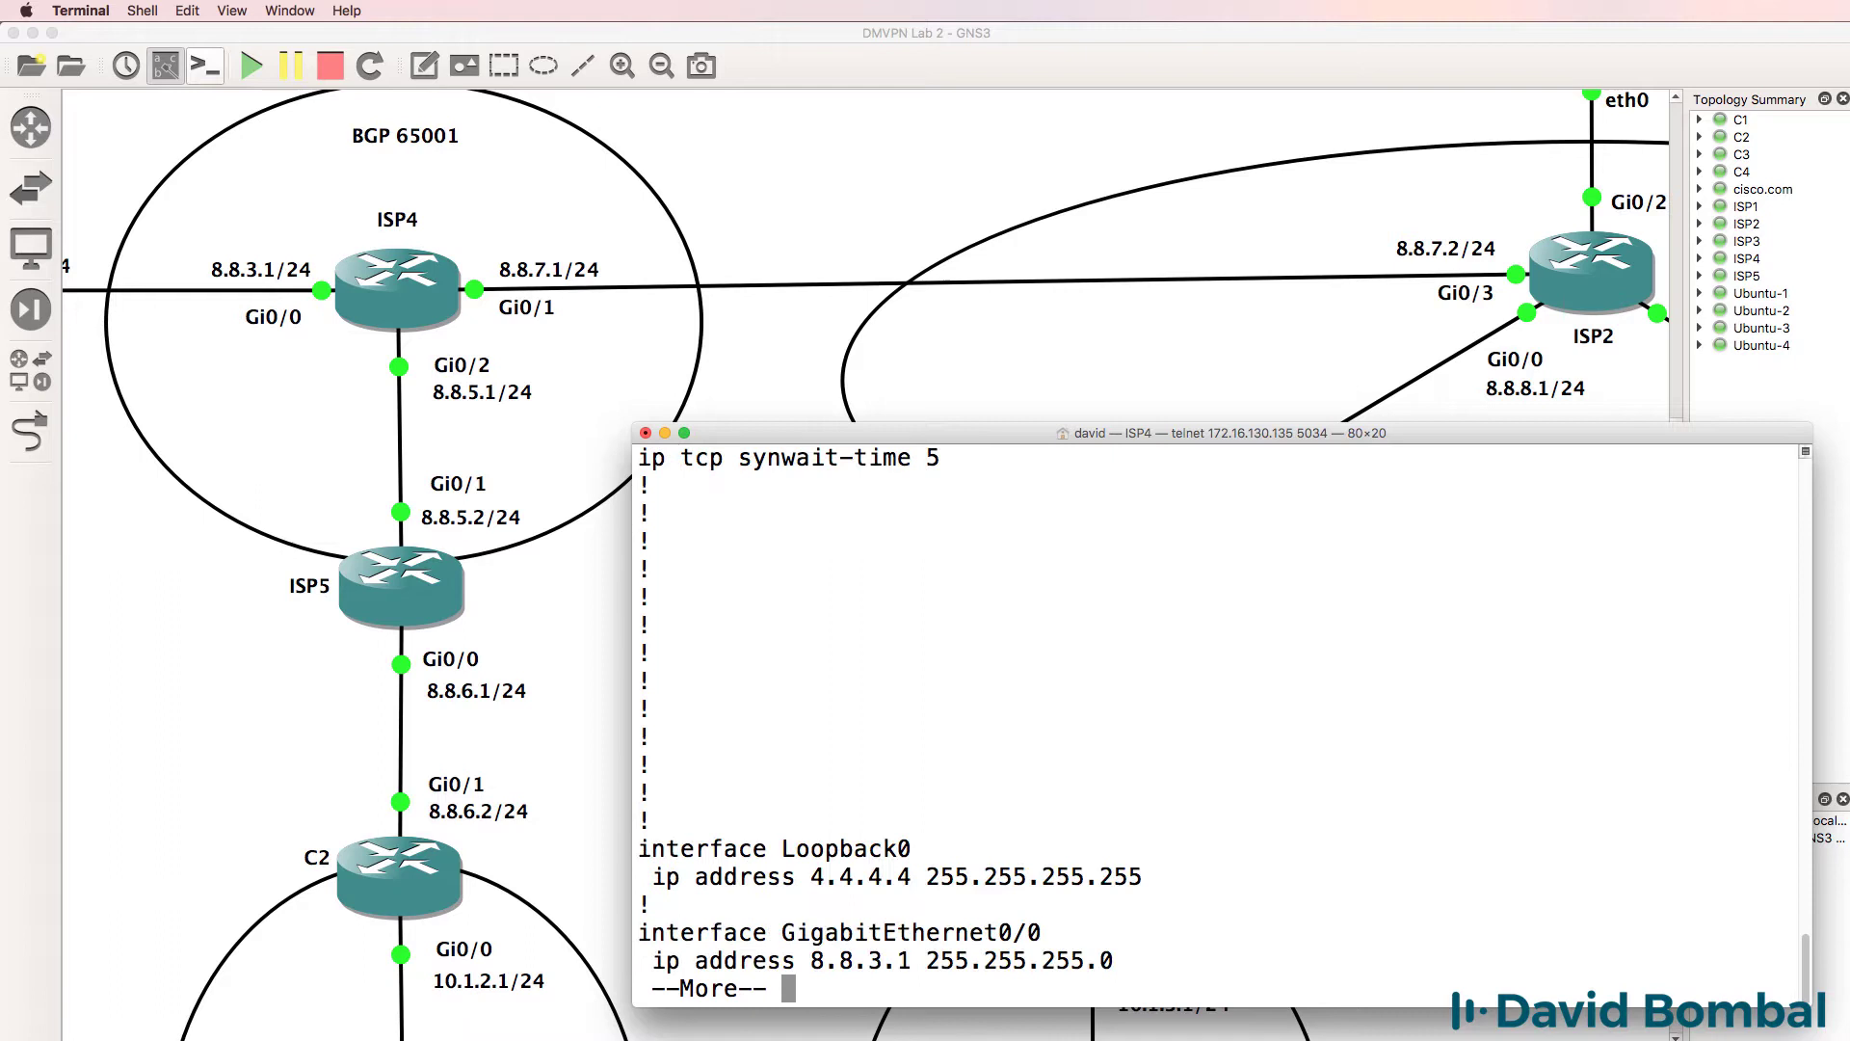
Step: Page through the running config, highlighting interface addresses 8.8.3.1 and 8.8.7.1
key(Return)
key(Return)
key(Return)
key(Return)
key(Return)
key(Return)
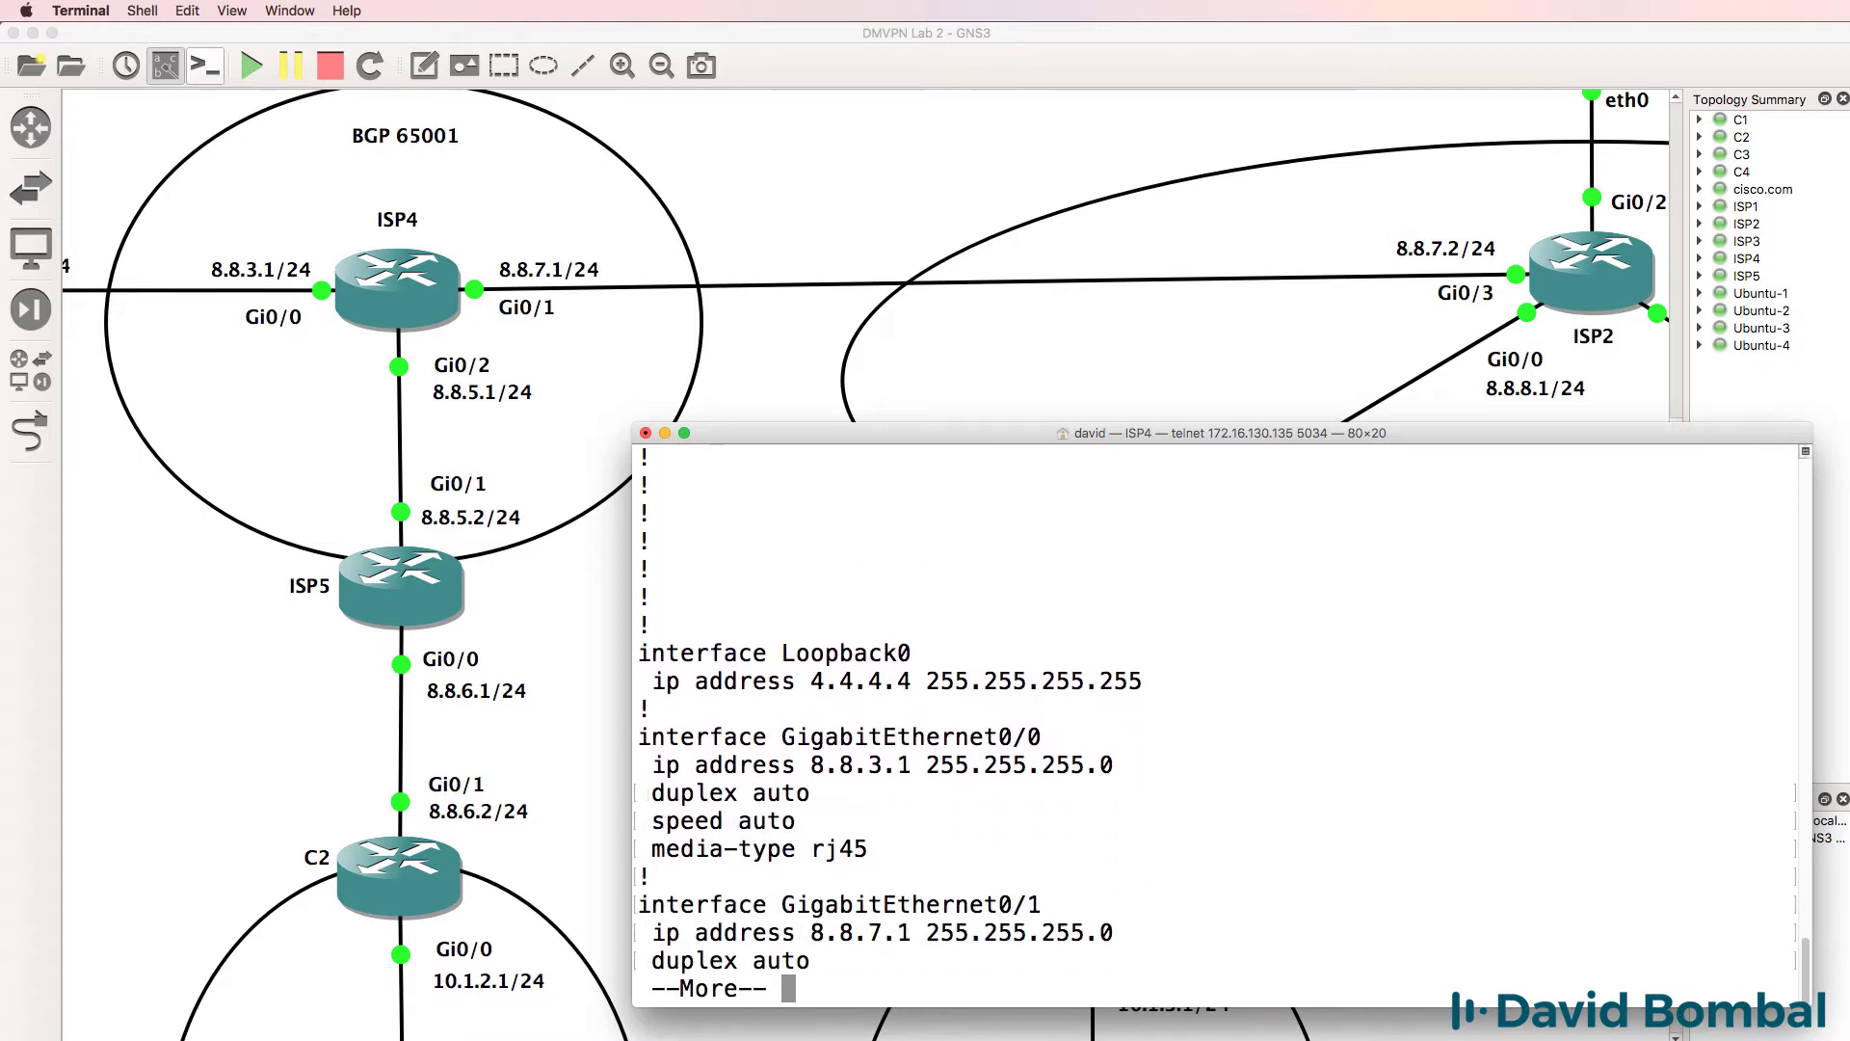
key(Return)
key(Return)
key(Return)
key(Return)
drag(1161, 648, 653, 653)
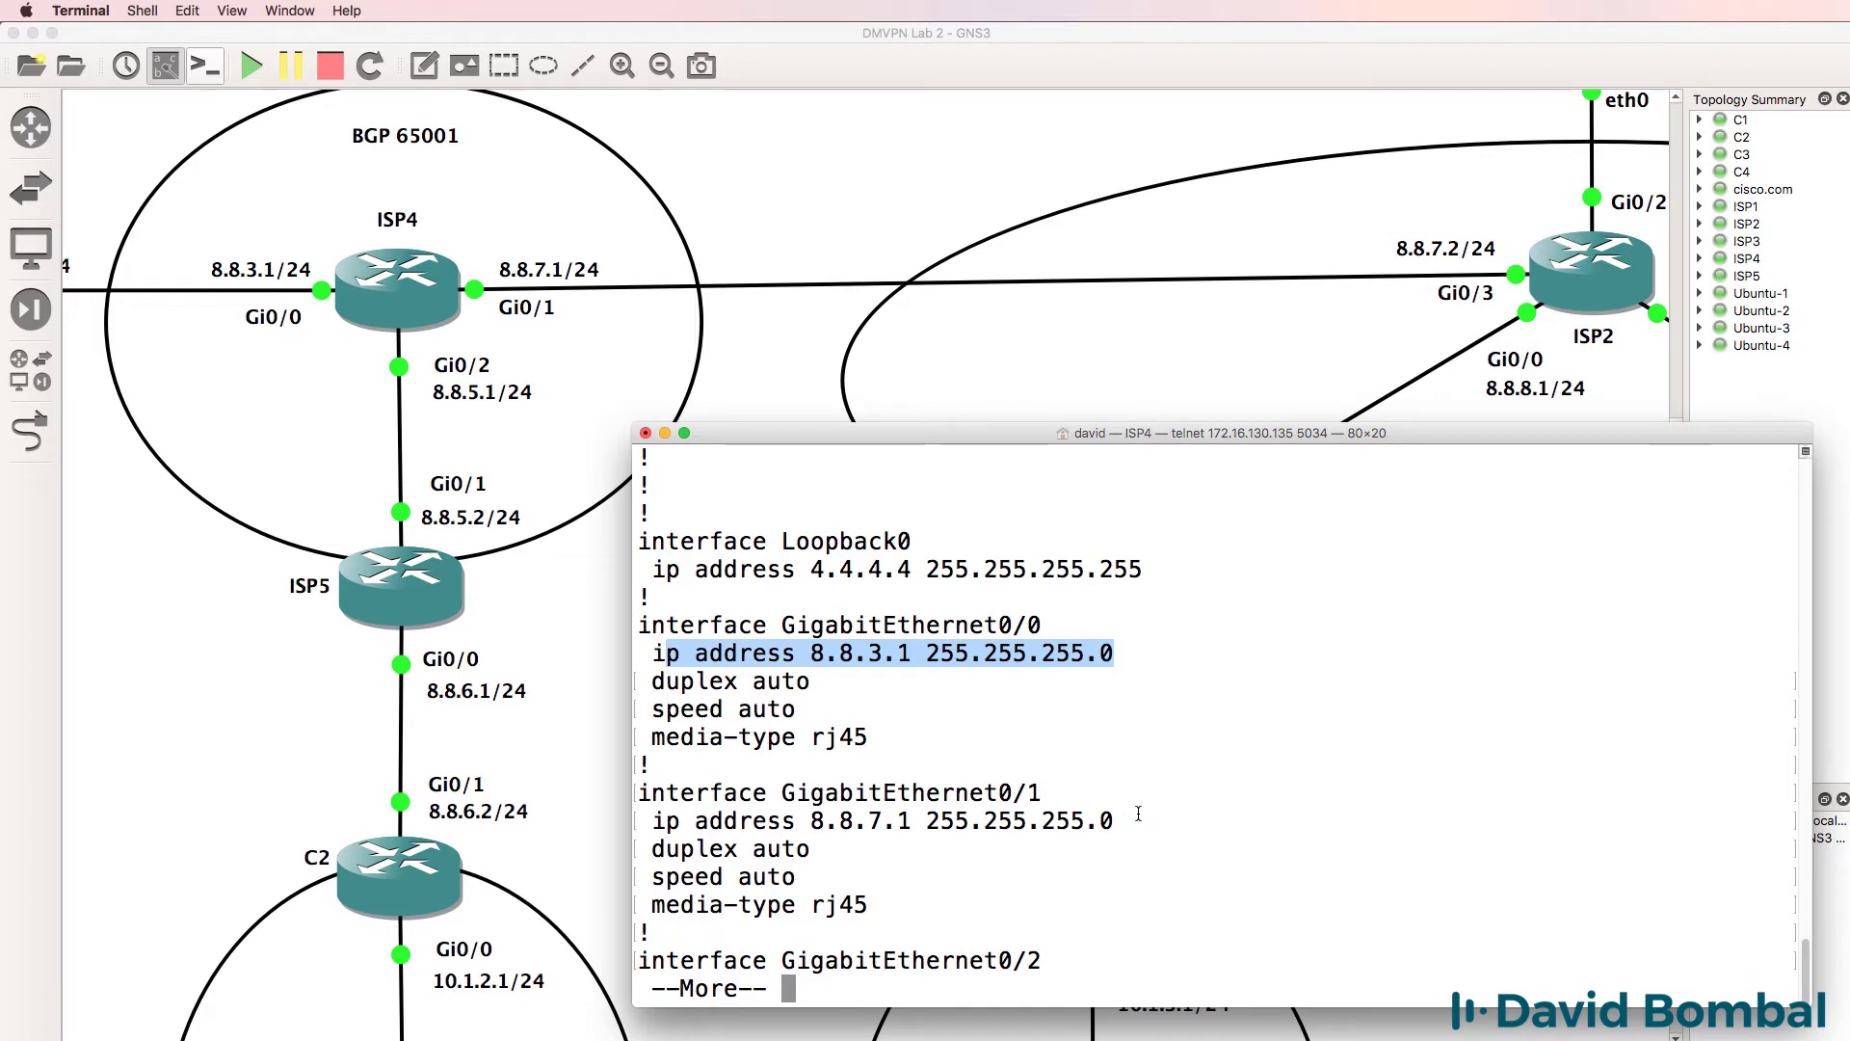
drag(1115, 819, 562, 819)
key(Return)
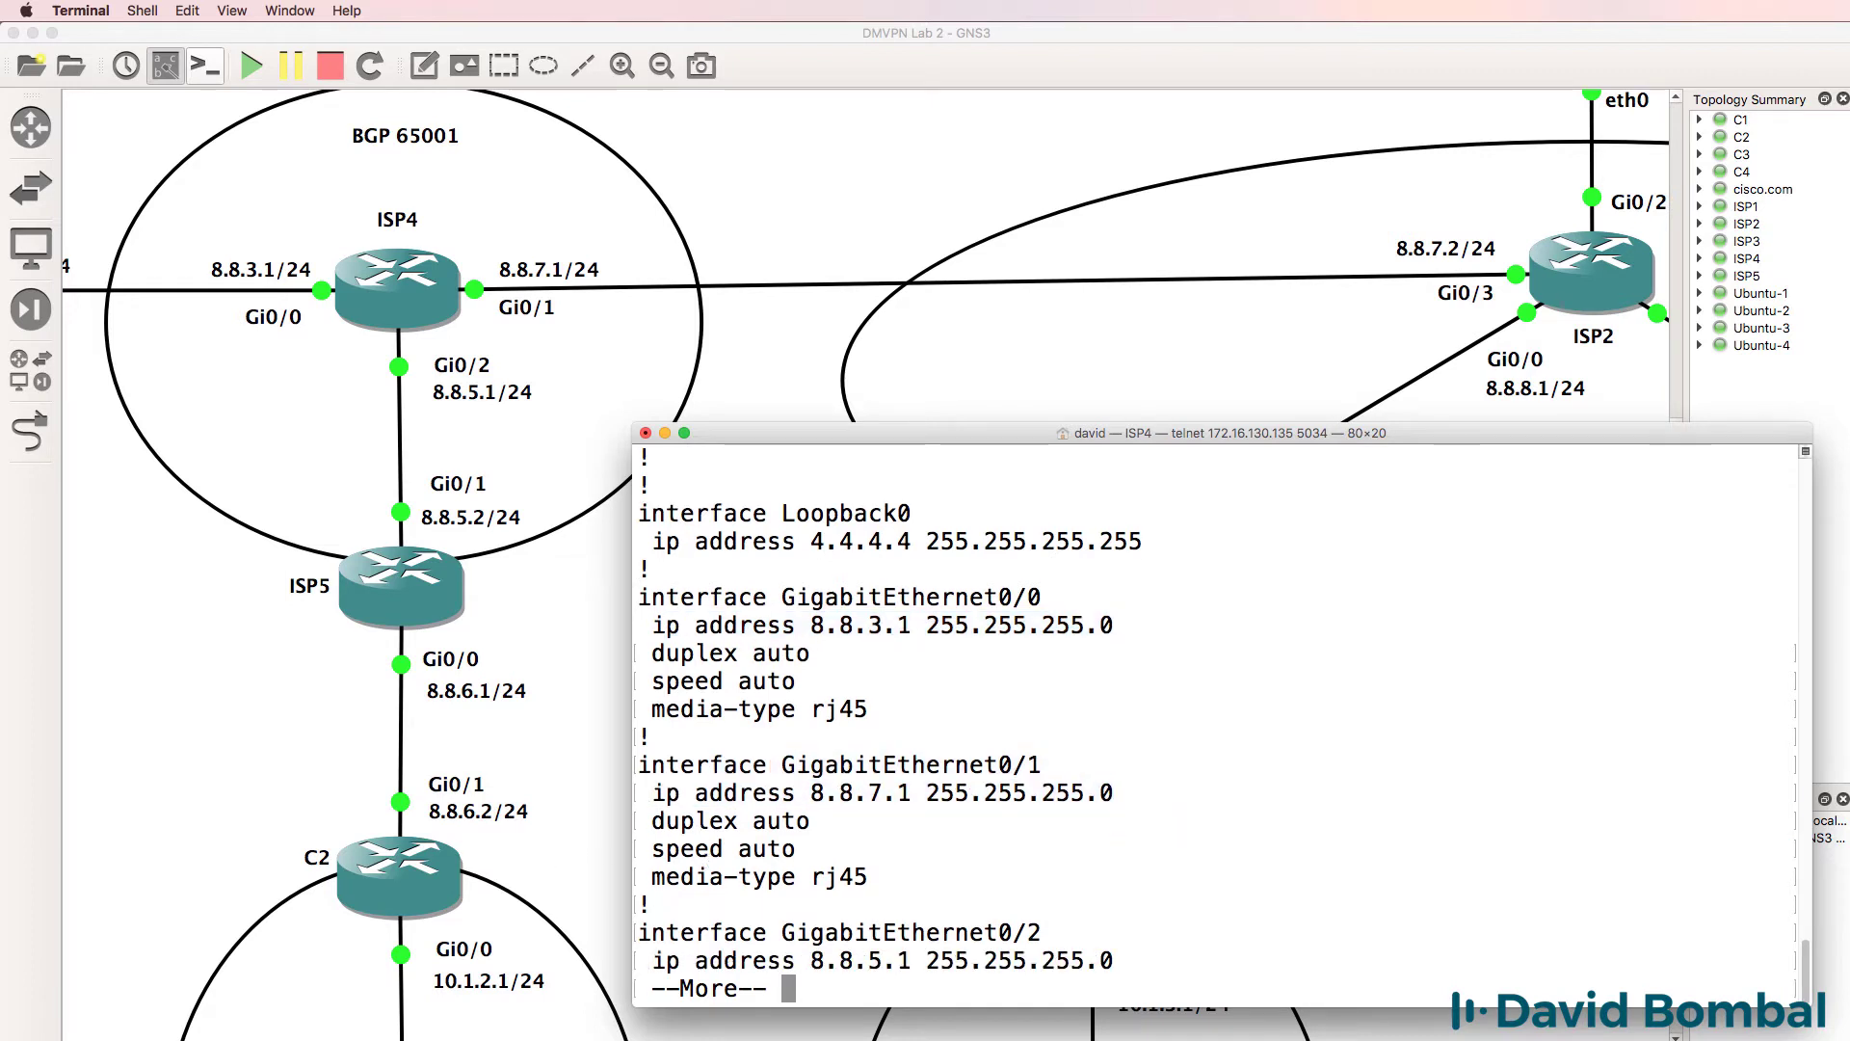
key(Return)
key(Return)
key(Return)
key(Return)
key(Return)
Step: Advertise network 8.8.5.0 mask 255.255.255.0 by editing the recalled 8.8.3.0 command
key(q)
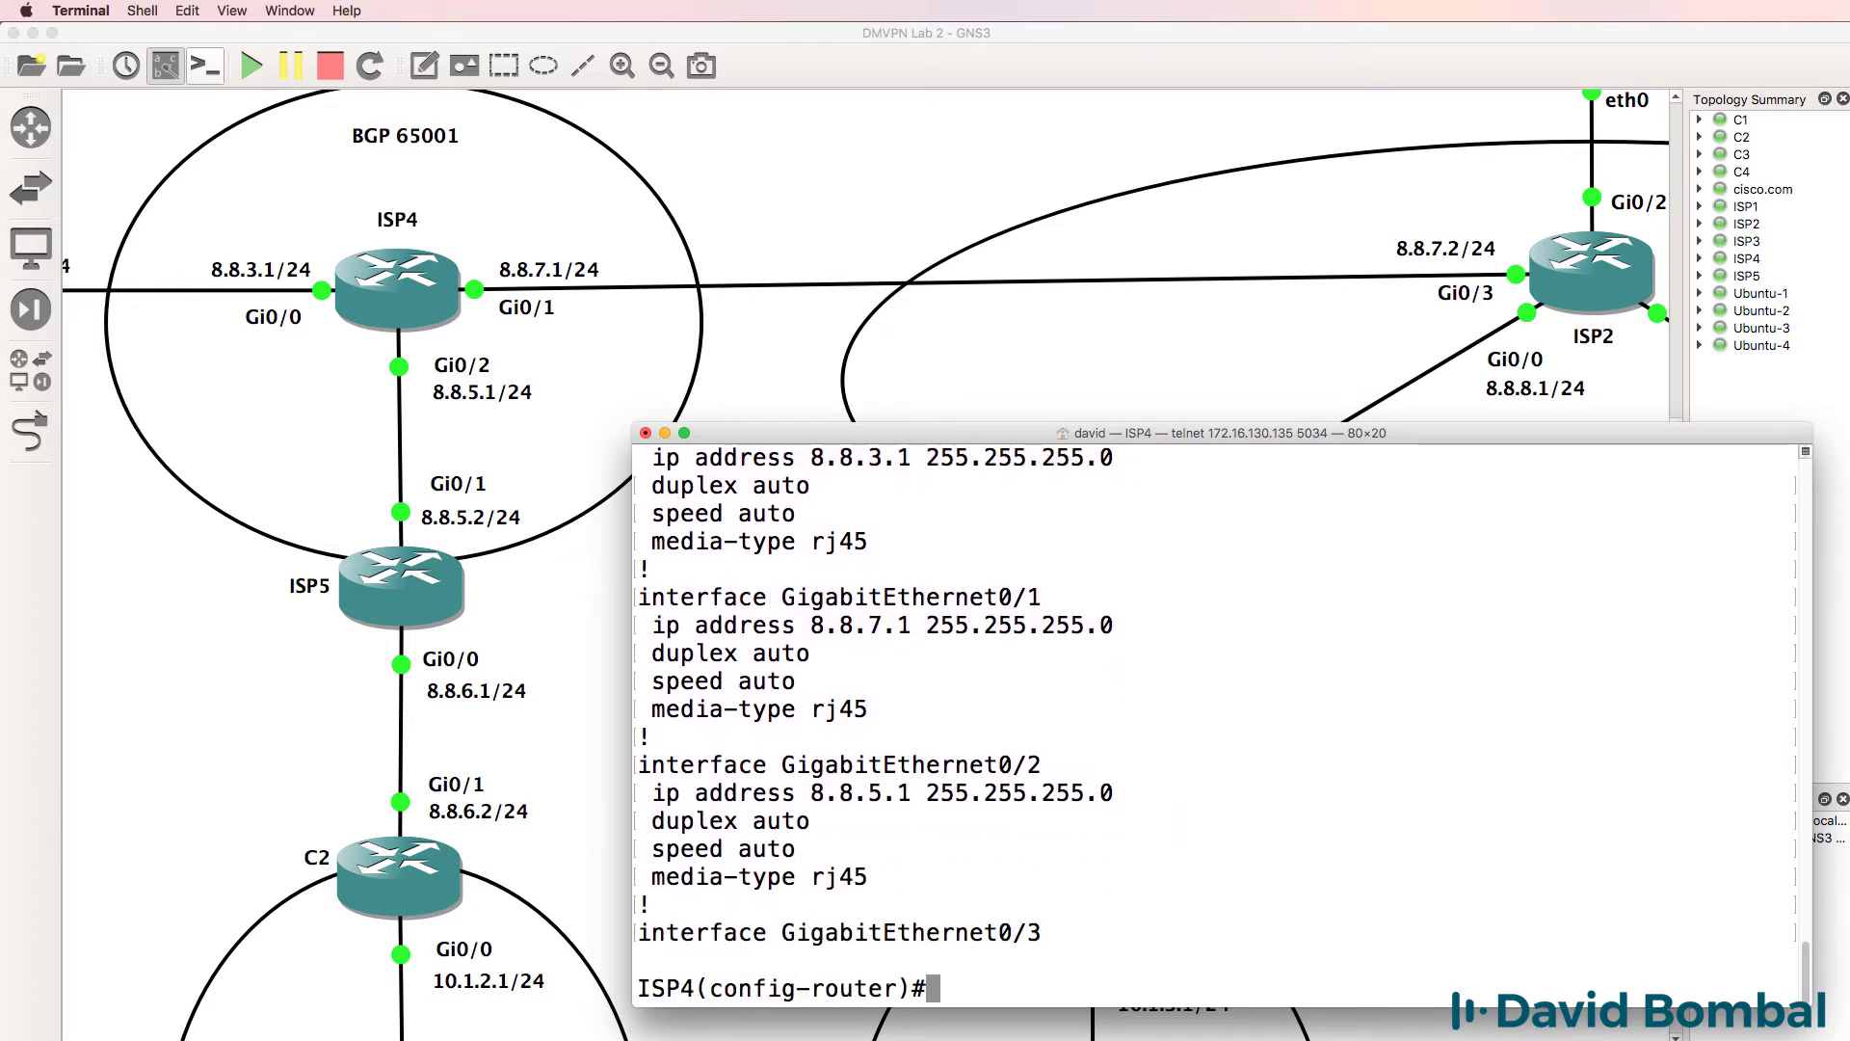
key(Up)
key(Up)
key(Left)
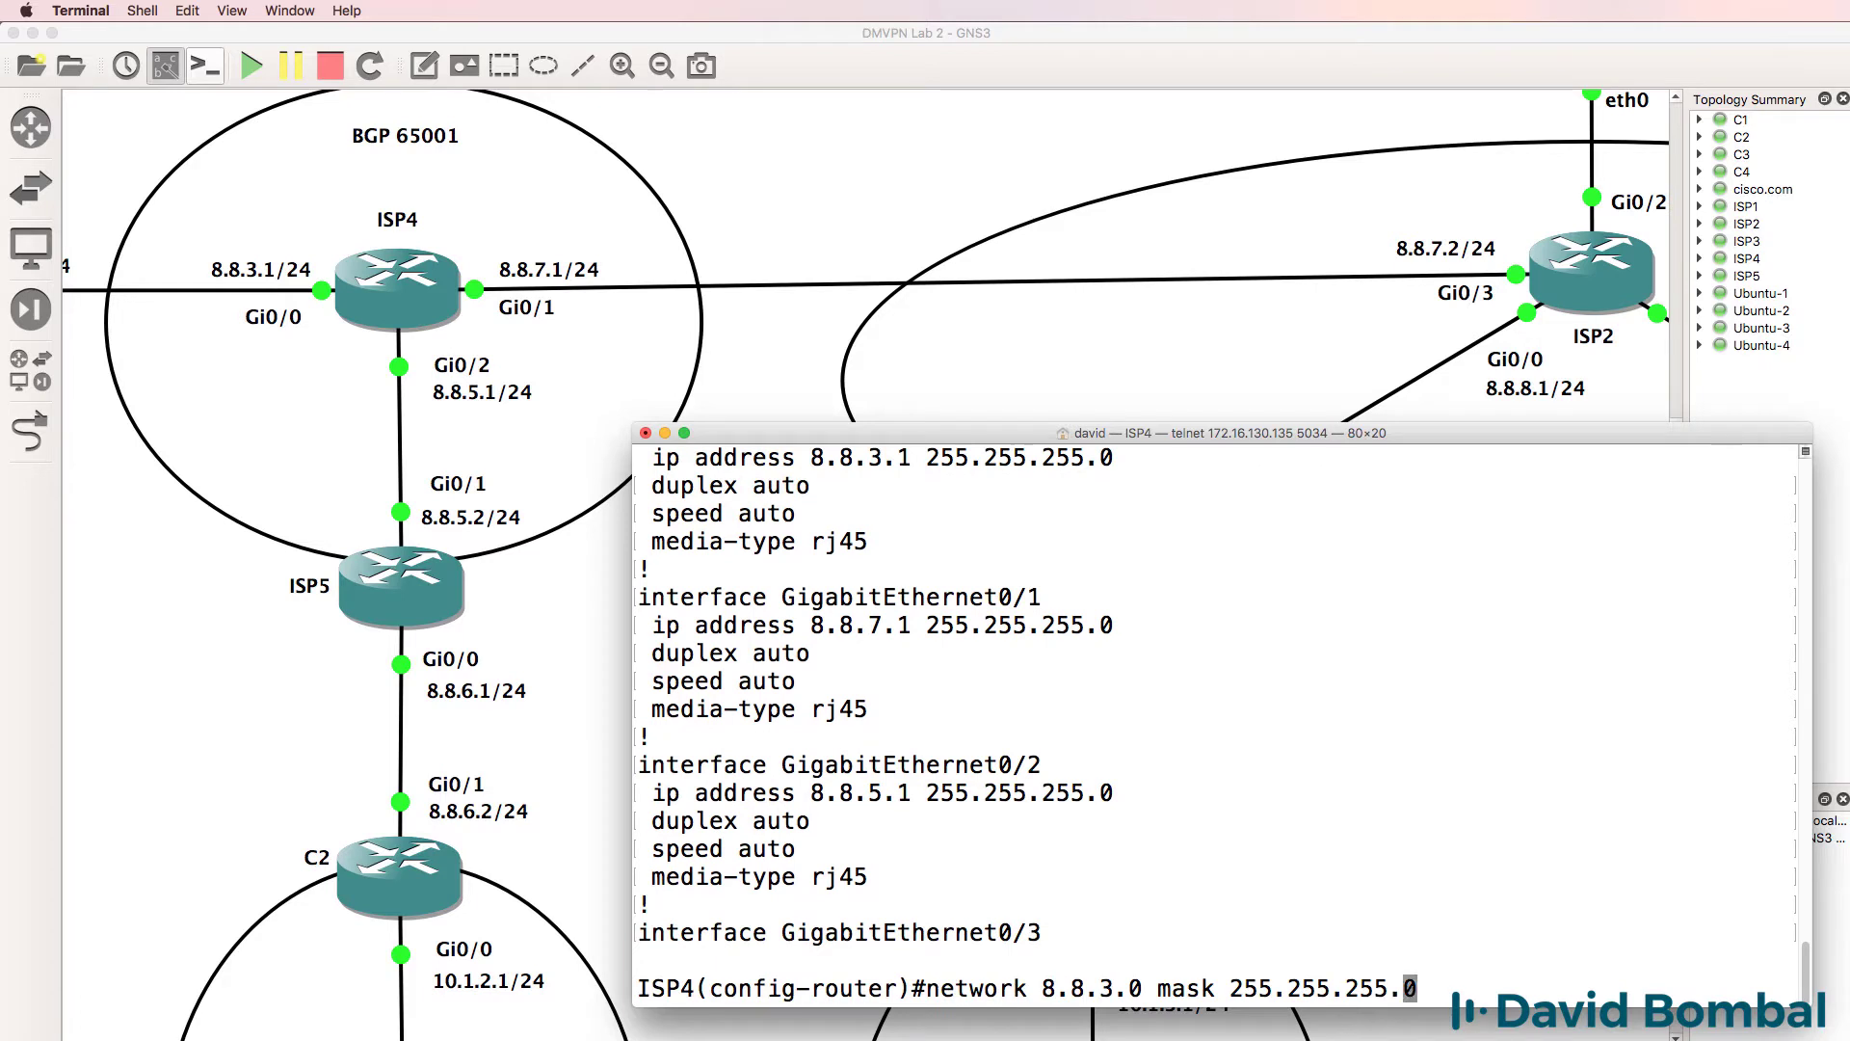
key(Left)
key(Left)
key(Left)
key(Left)
key(Left)
key(Left)
key(Left)
key(Left)
key(Left)
key(Left)
key(Left)
key(Left)
key(BackSpace)
text(5)
key(Return)
Step: Add the network 8.8.7.0 mask 255.255.255.0 statement
key(Up)
key(Left)
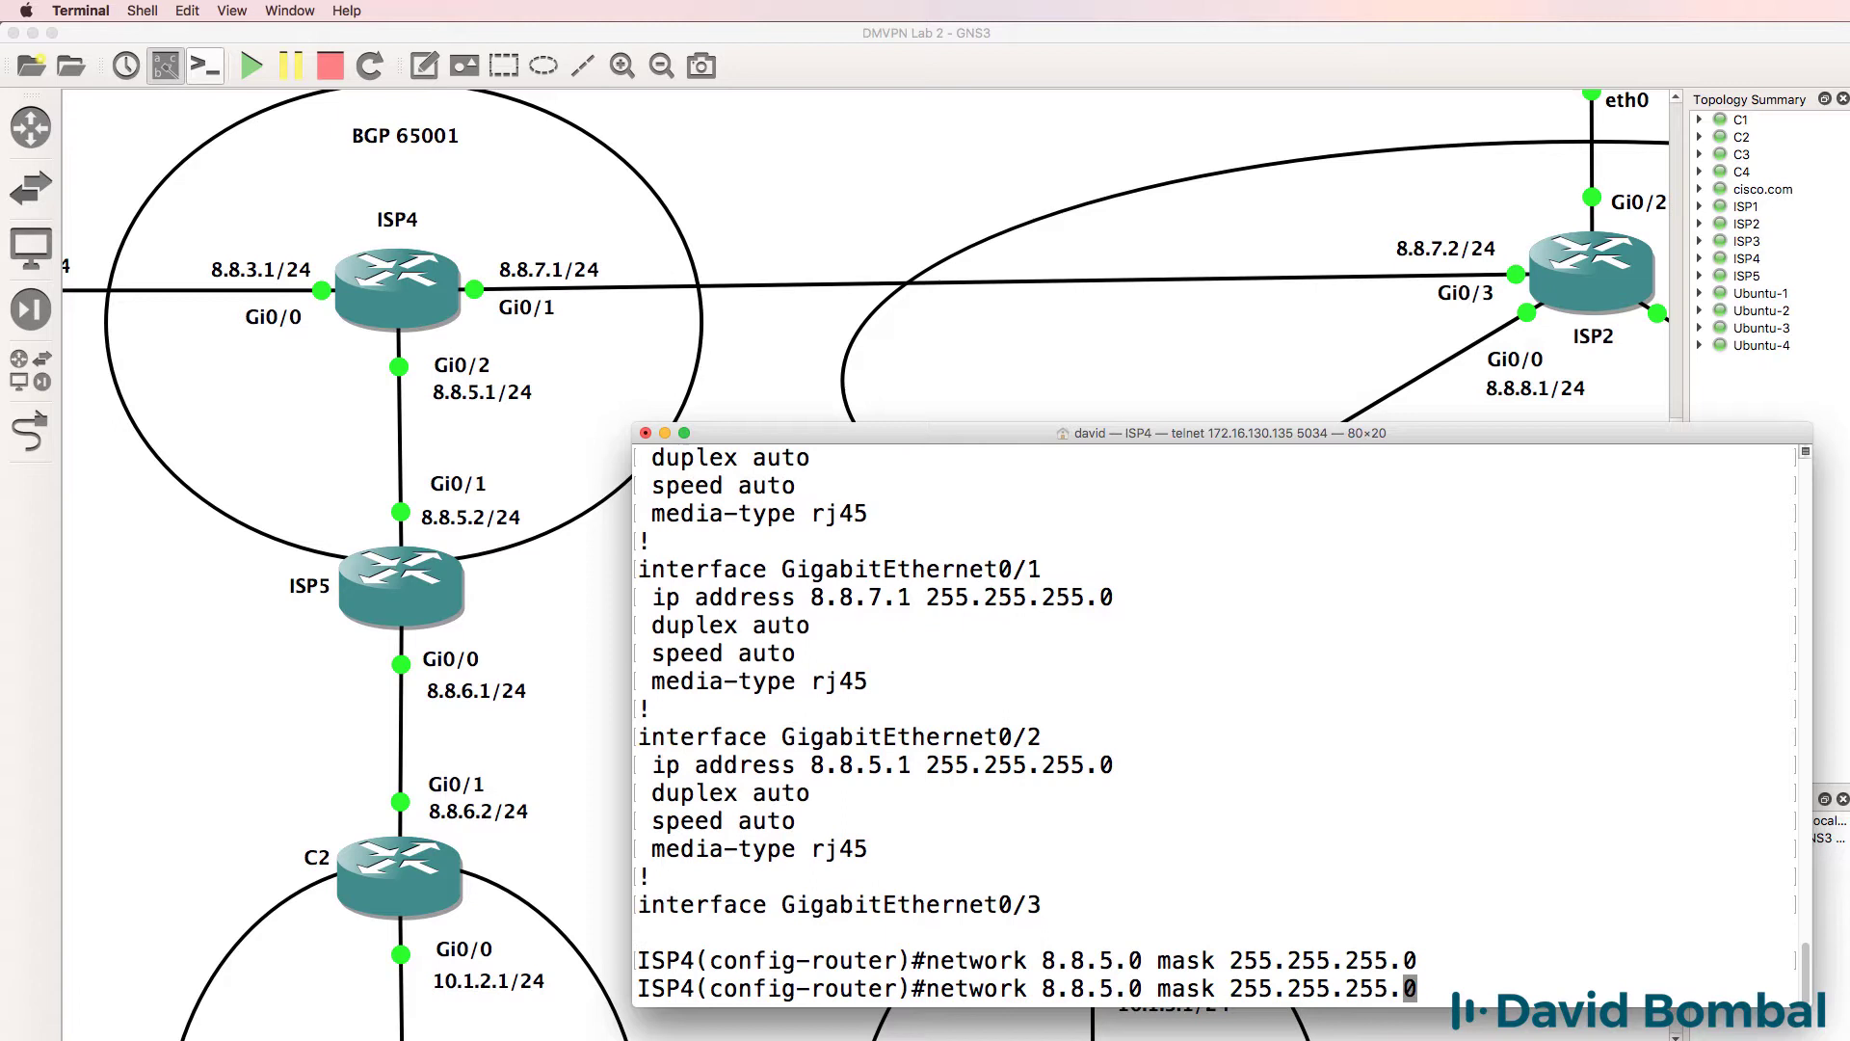
key(Left)
key(Left)
key(Left)
key(Left)
key(Left)
key(Left)
key(Left)
key(Left)
key(Left)
key(Left)
key(Left)
key(BackSpace)
text(7)
key(Return)
Step: Advertise loopback 4.4.4.4 mask 255.255.255.255 and exit configuration mode with 'end'
key(Up)
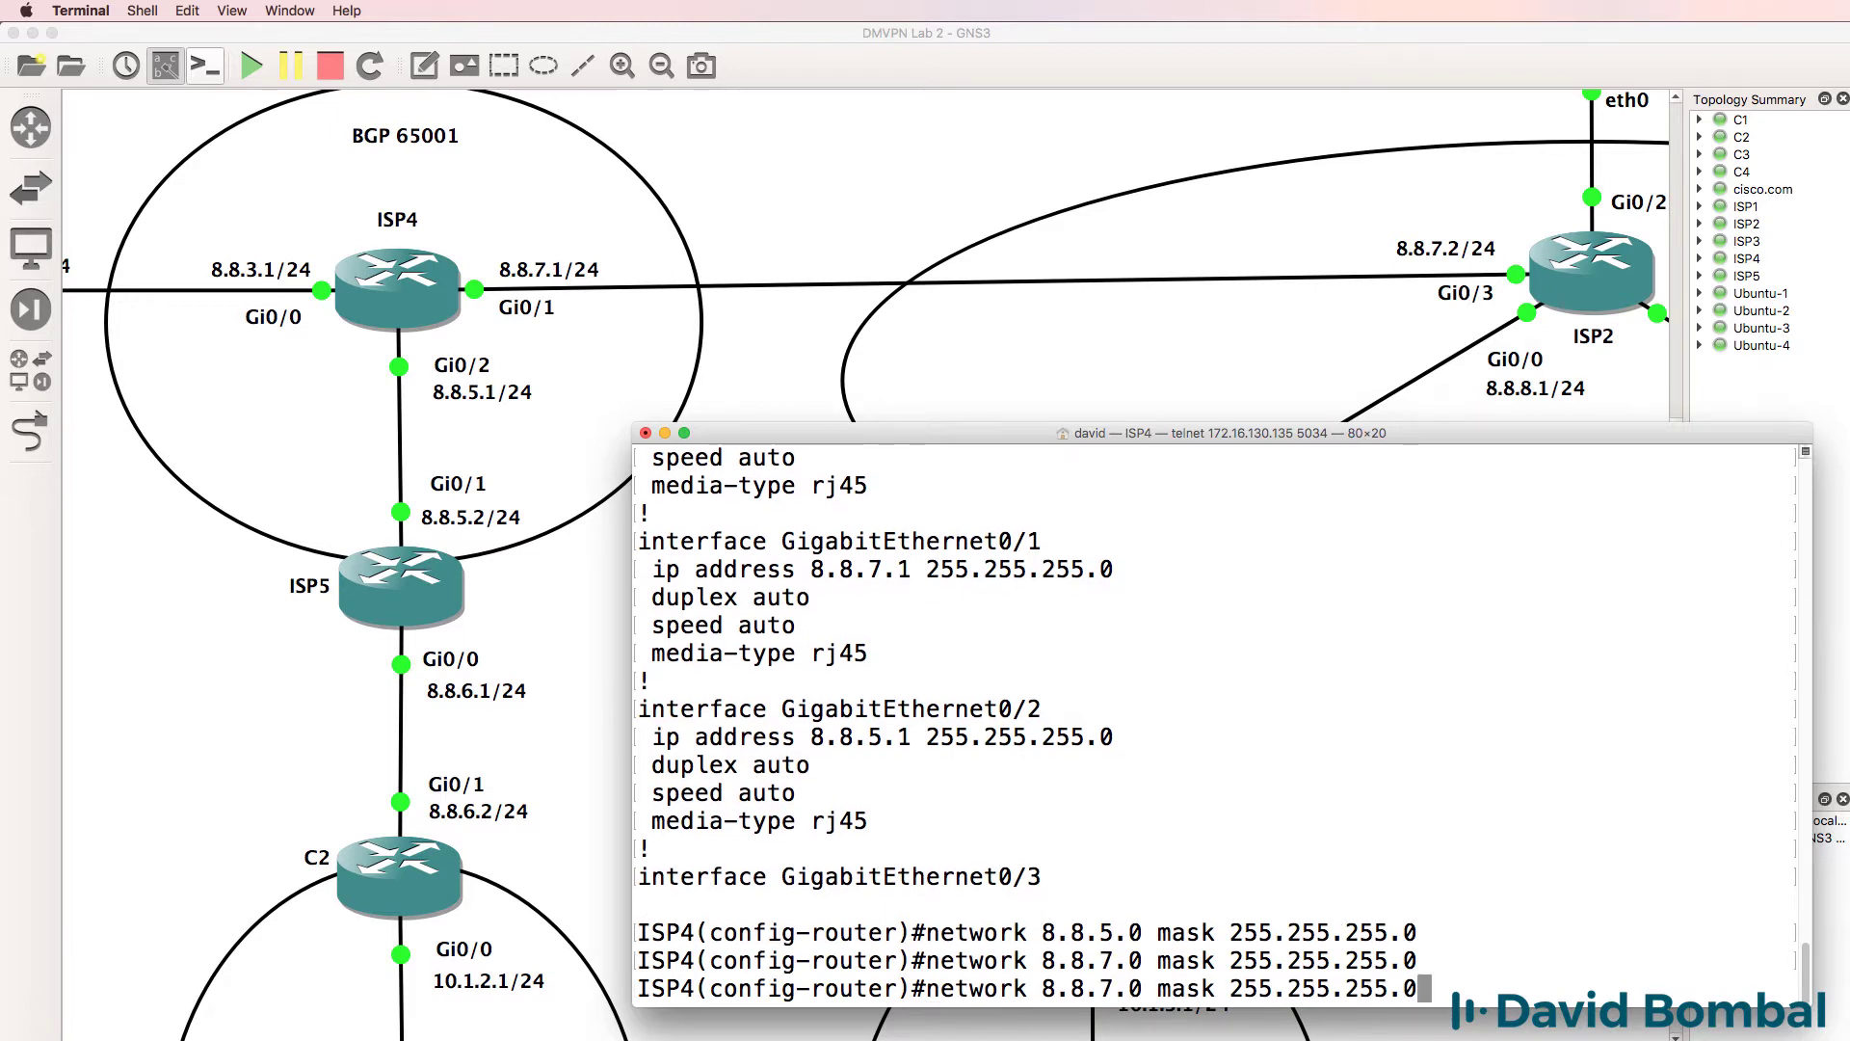
key(BackSpace)
key(BackSpace)
key(BackSpace)
key(BackSpace)
key(BackSpace)
key(BackSpace)
key(BackSpace)
key(BackSpace)
key(BackSpace)
key(BackSpace)
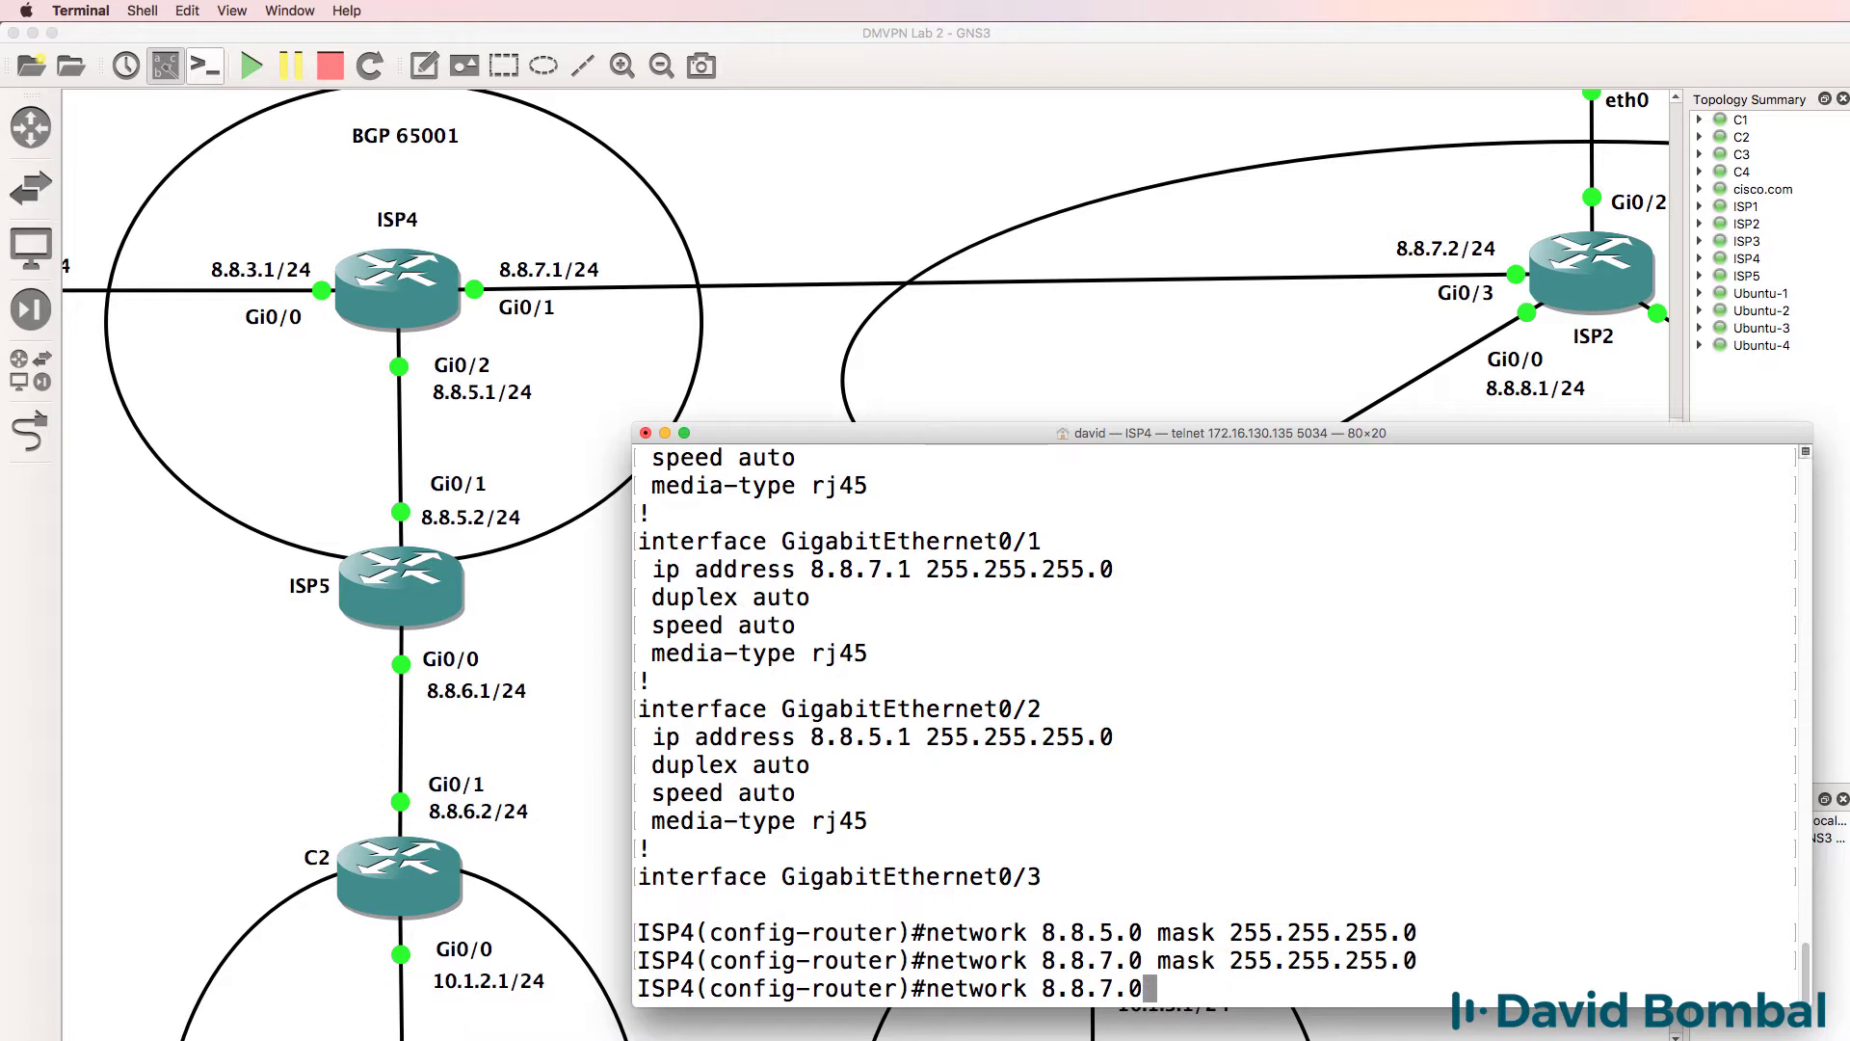
key(BackSpace)
key(BackSpace)
key(BackSpace)
key(BackSpace)
key(BackSpace)
key(BackSpace)
text(4.4.4.4 )
text(mask 255.255.255.25)
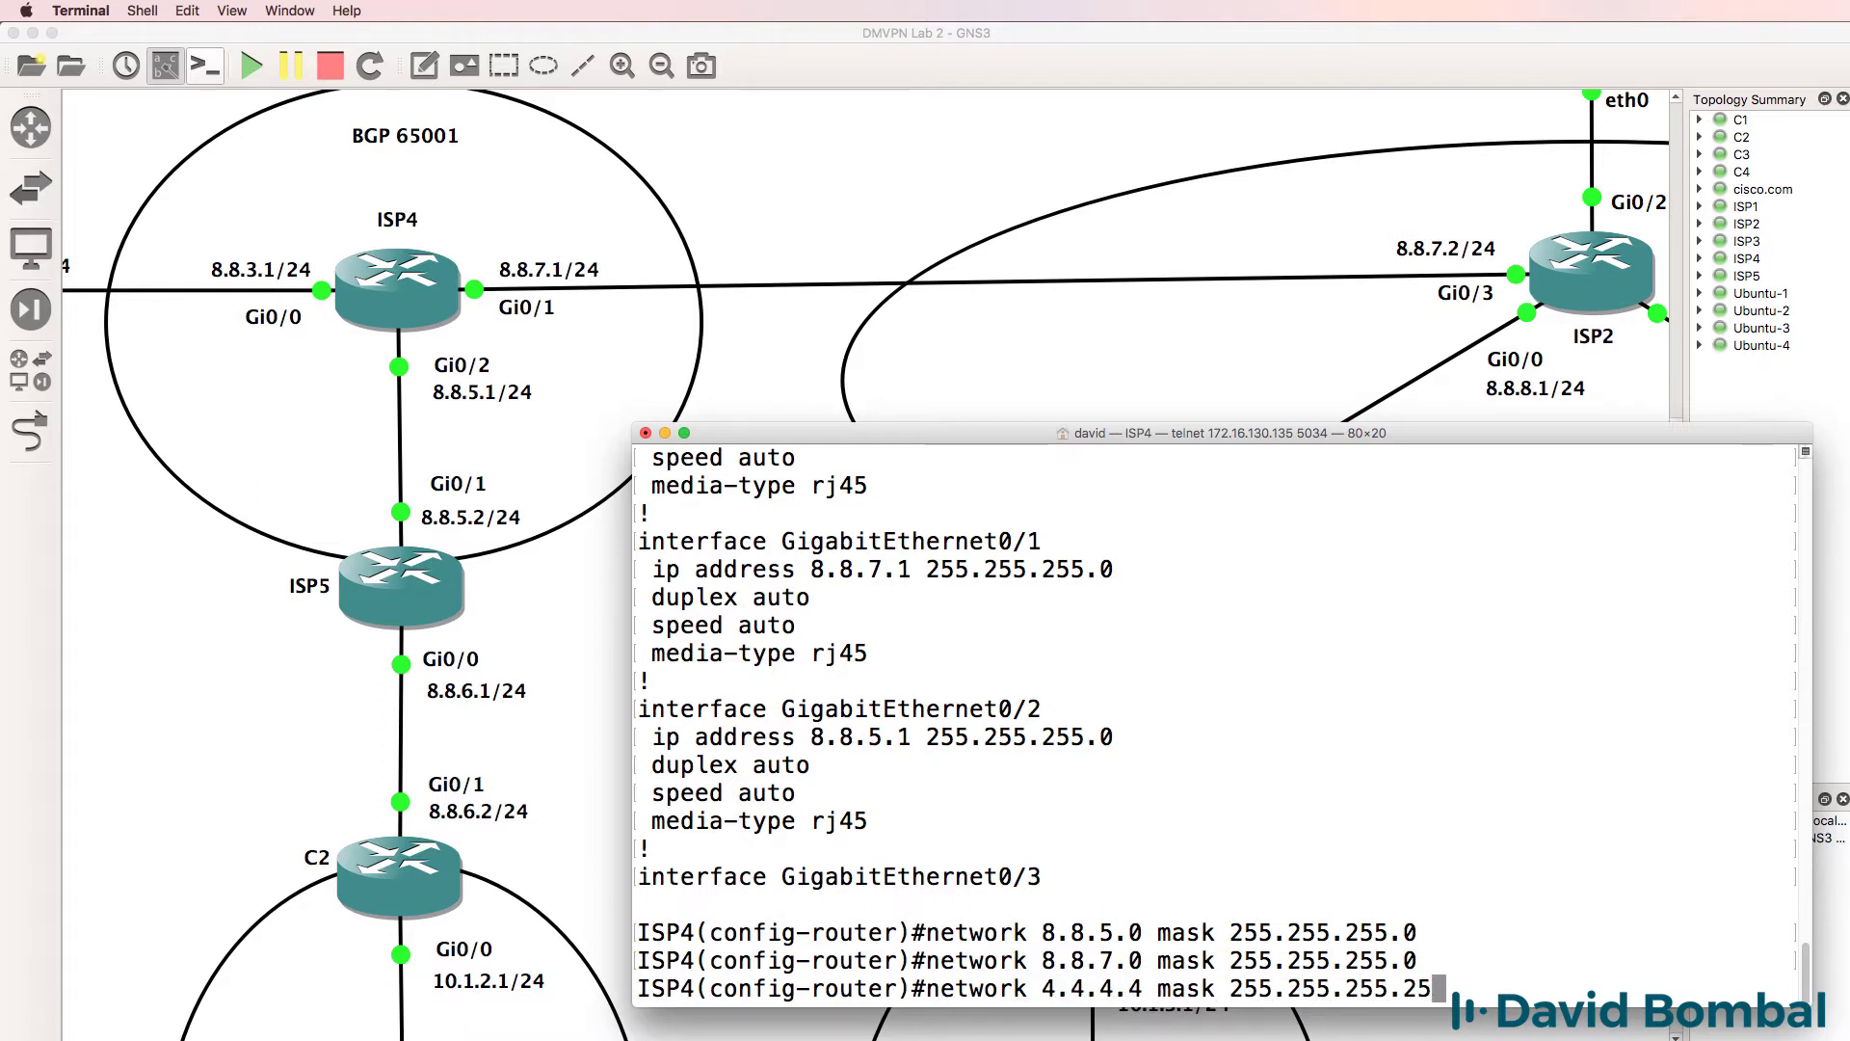
text(5)
key(Return)
text(end)
key(Return)
Step: Run 'sh ip bgp' and highlight the 4.4.4.4/32 and 8.8.3.0–8.8.7.0 rows
key(Return)
key(Return)
text(sh ip)
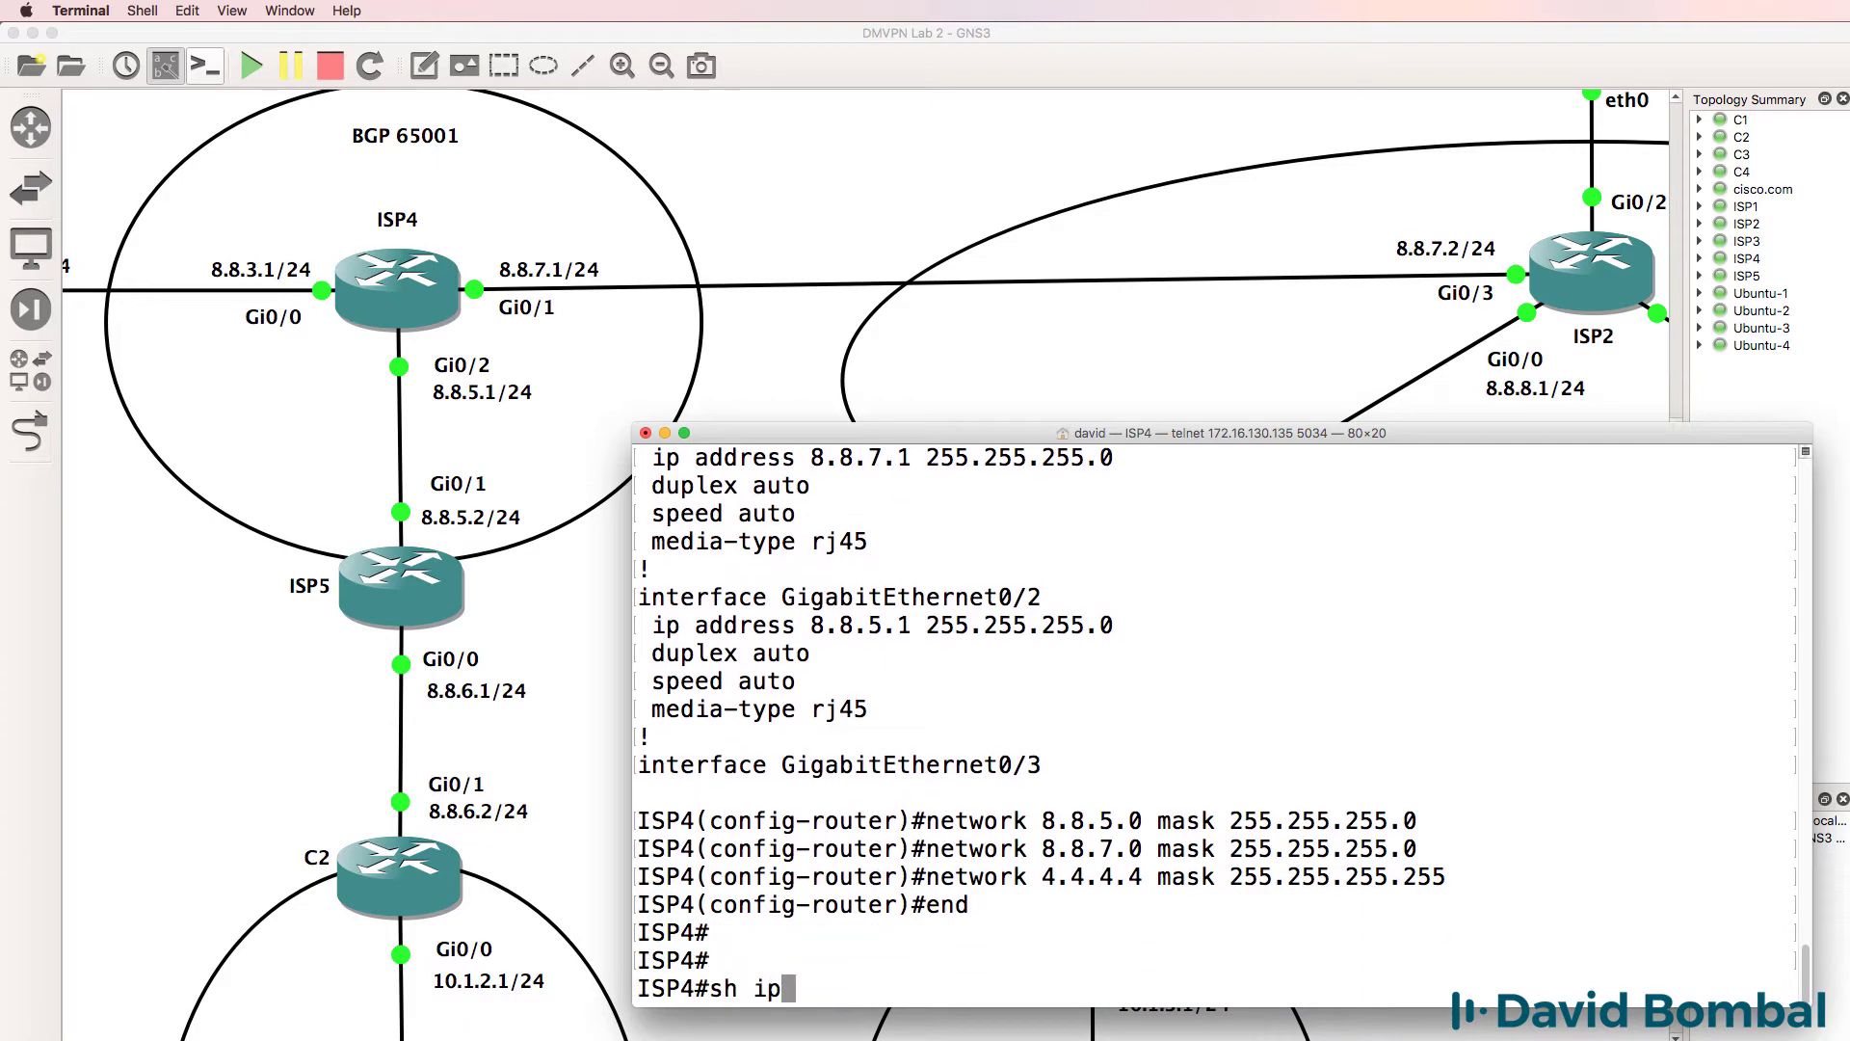
text( bgp)
key(Return)
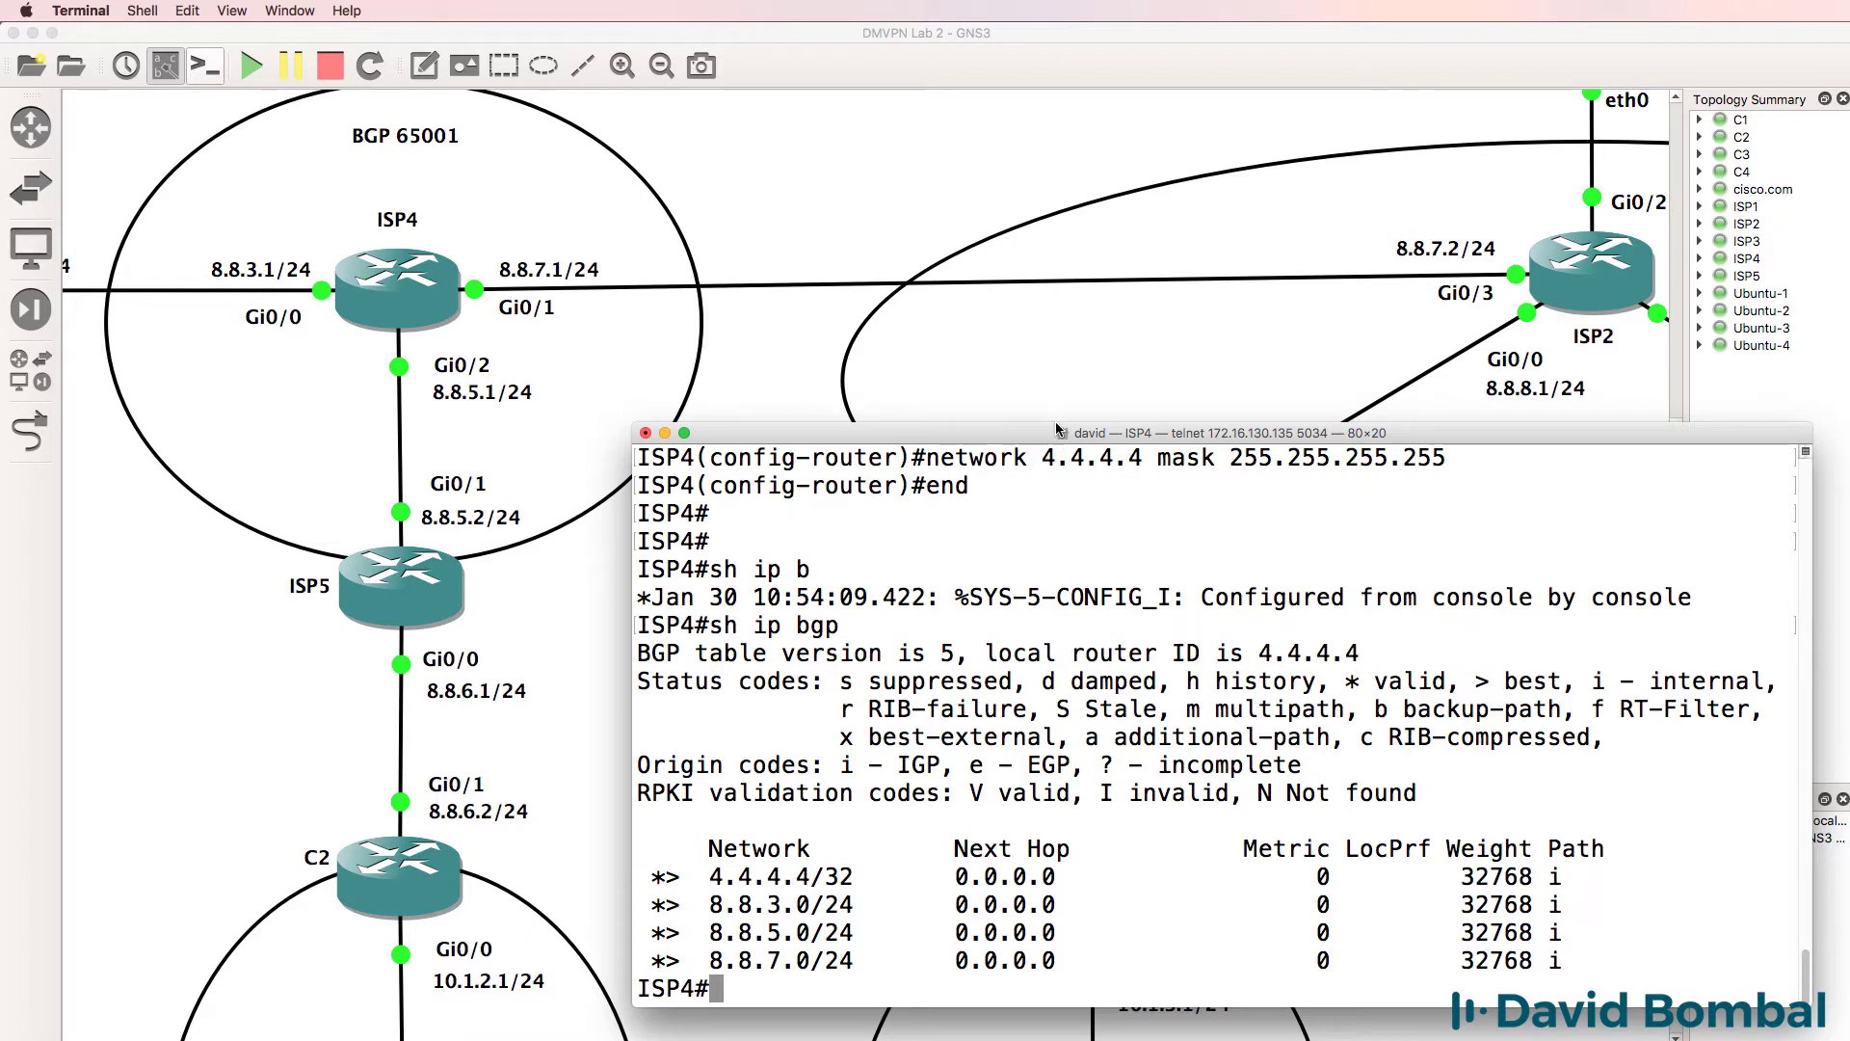
drag(1063, 432, 1041, 385)
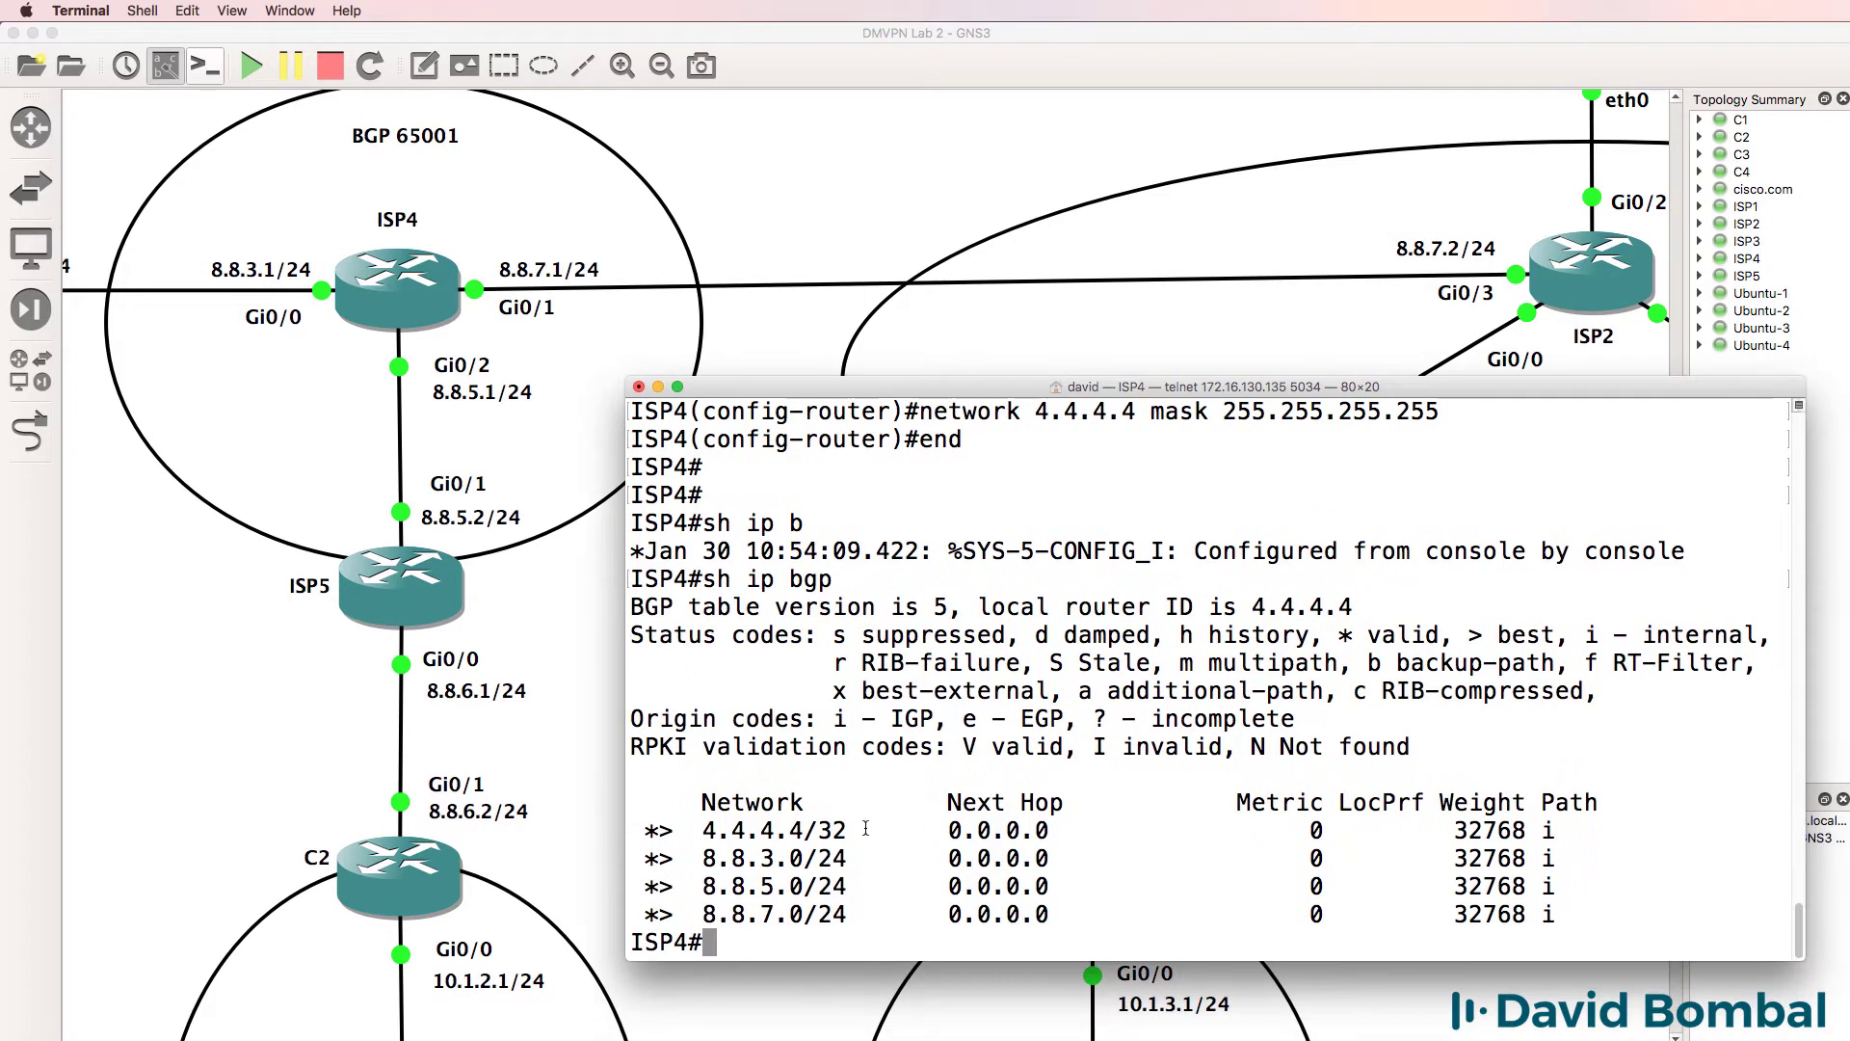
drag(863, 831, 588, 821)
drag(844, 919, 621, 850)
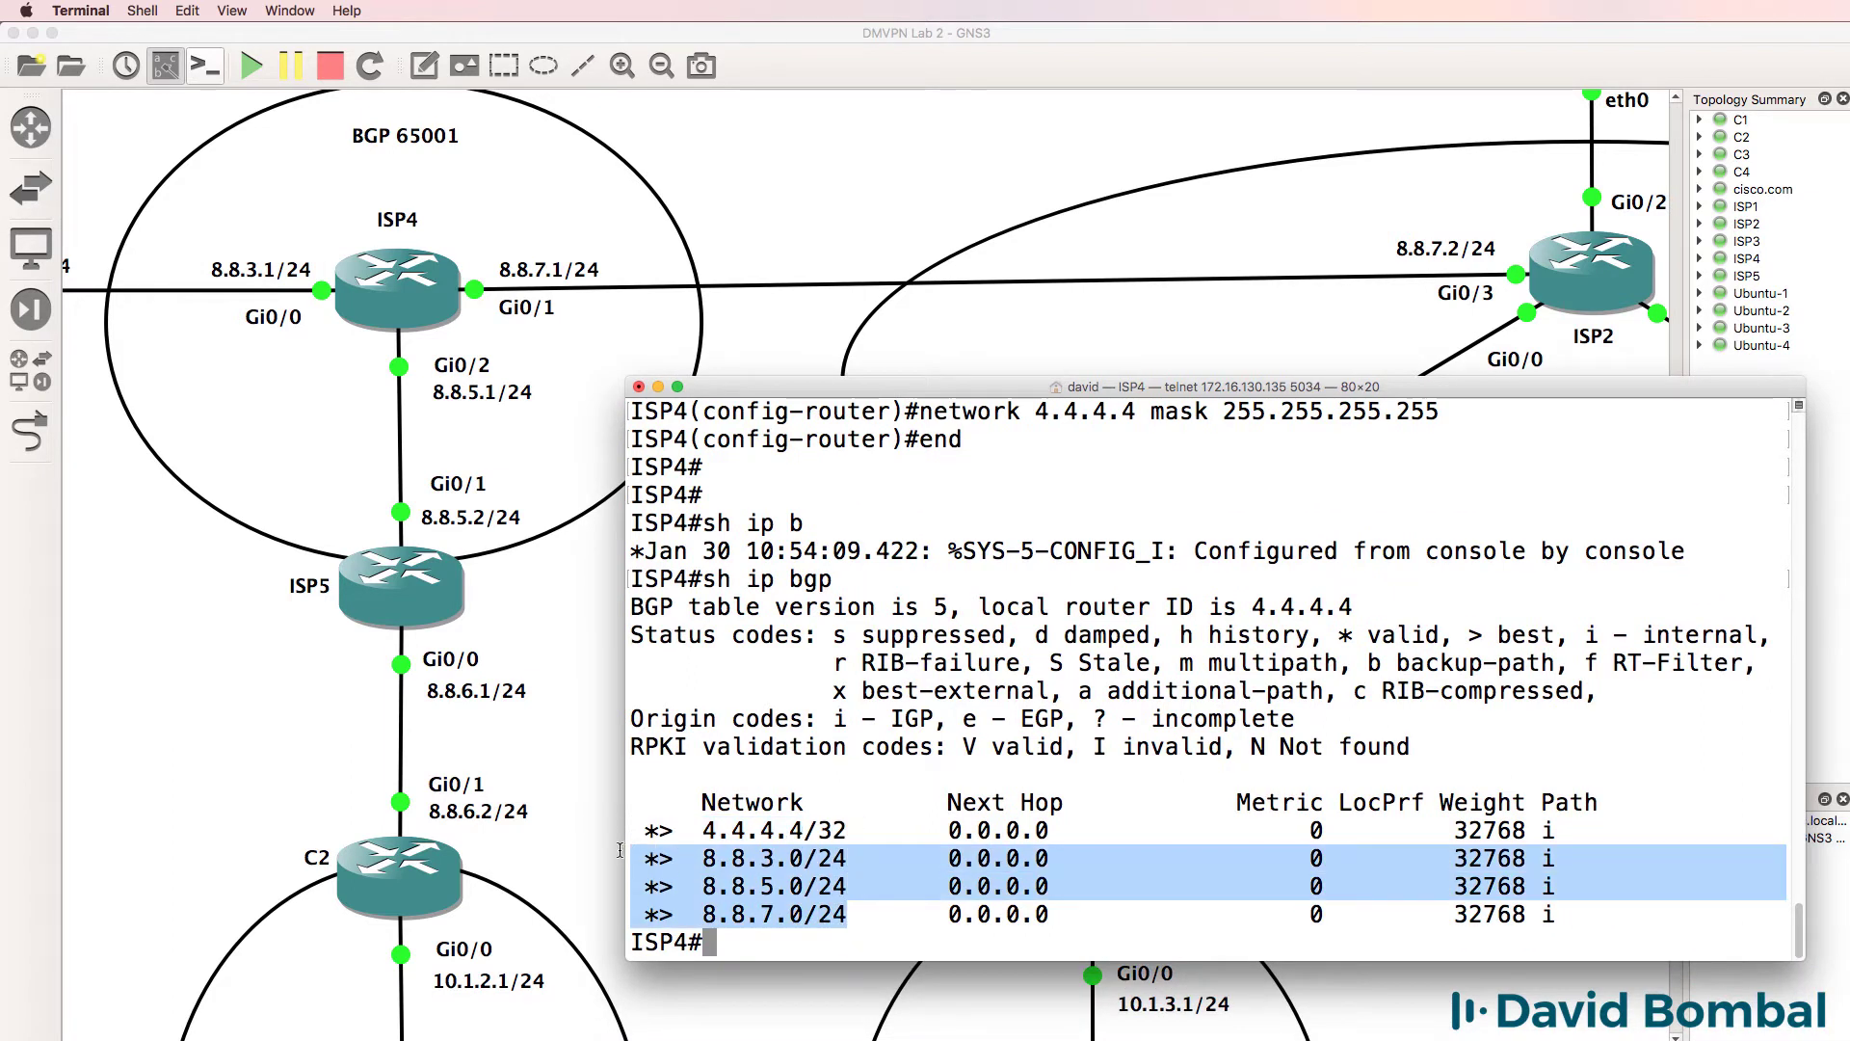
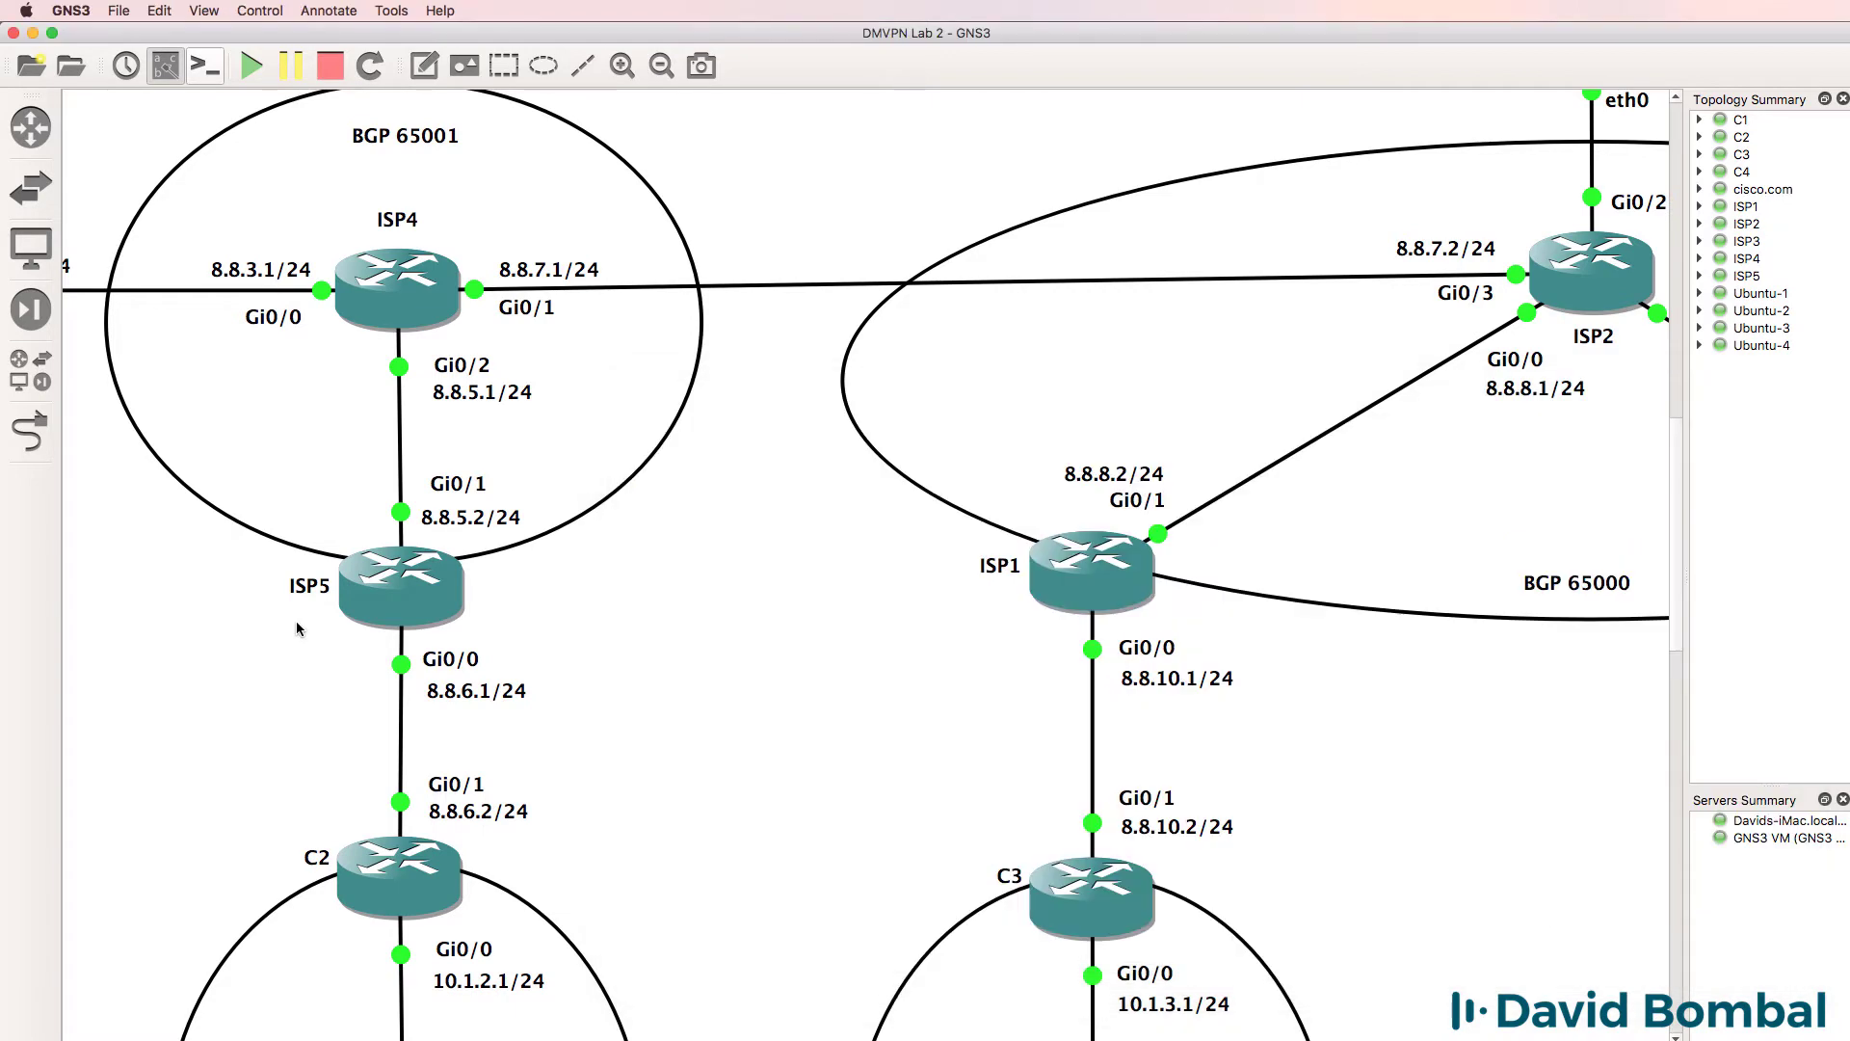
Step: Open ISP5's console, resize it, and list its interfaces with 'sh ip int brief'
double_click(401, 585)
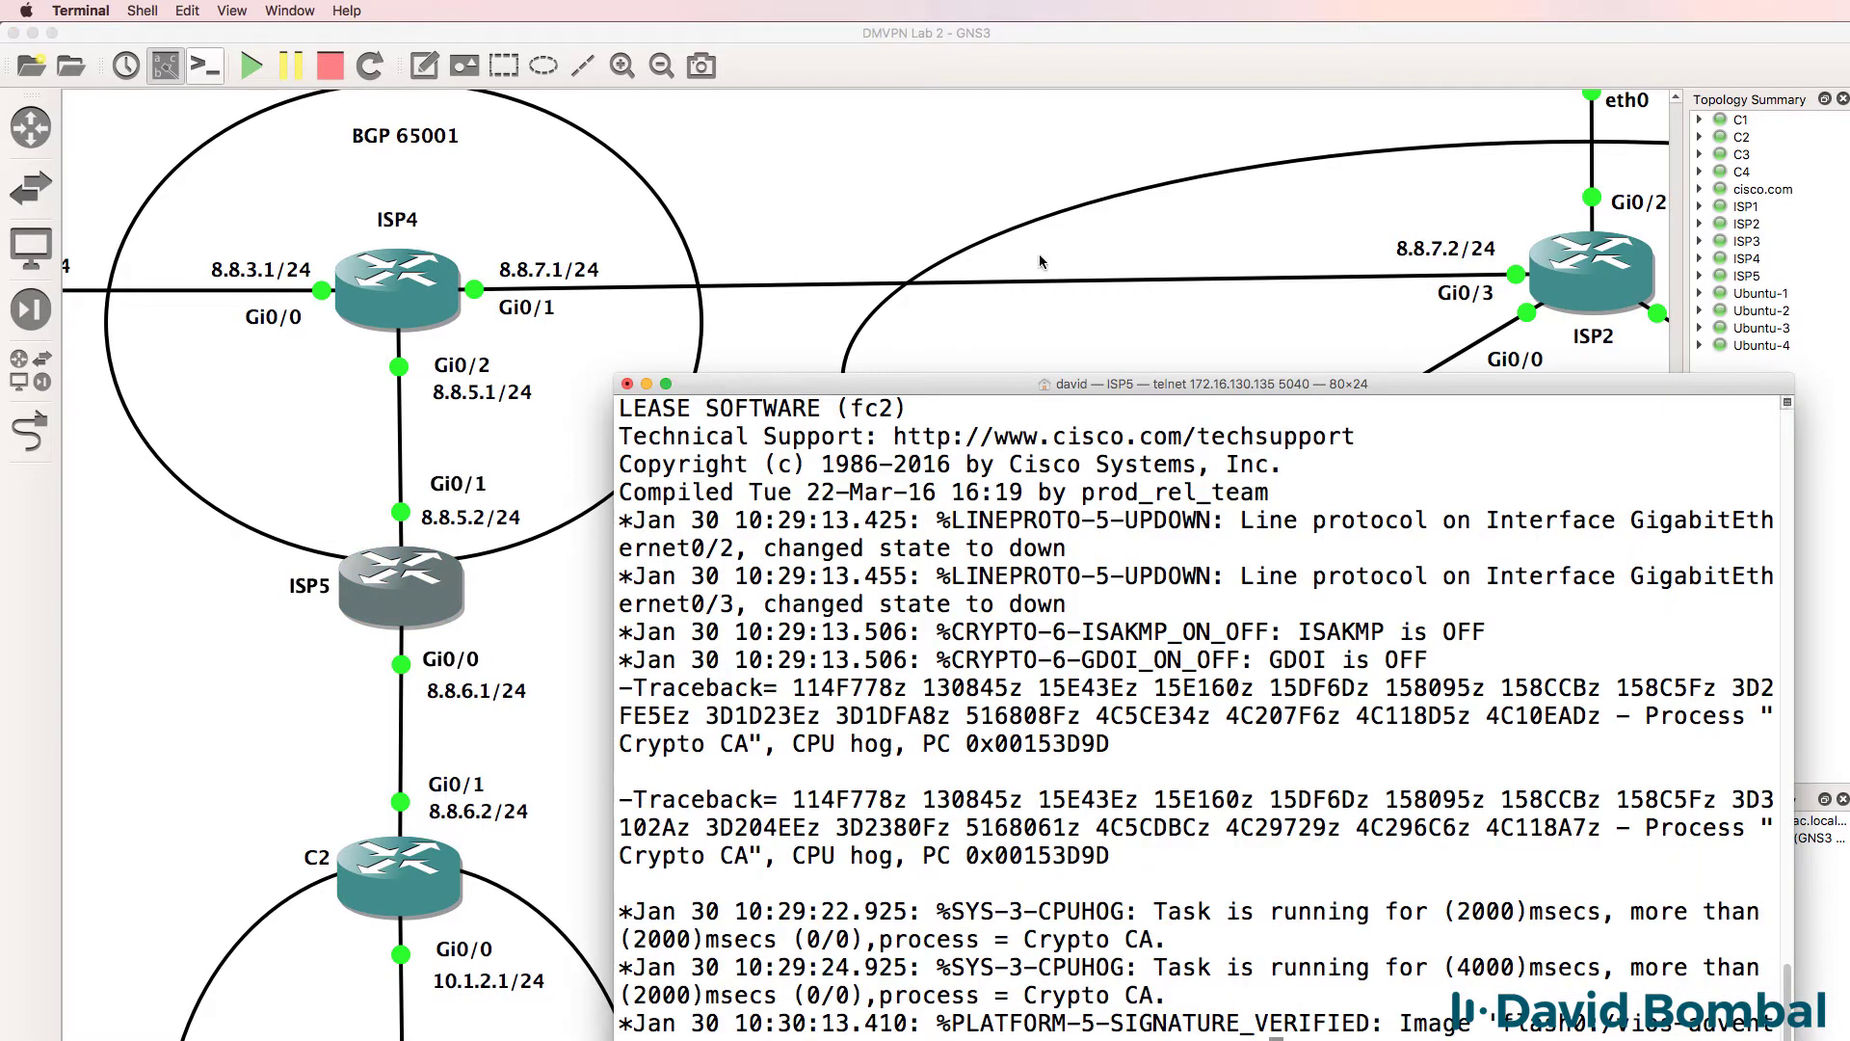
mouse_move(998, 379)
mouse_down()
mouse_move(1001, 419)
mouse_move(1070, 488)
mouse_up()
key(Return)
key(Return)
key(Return)
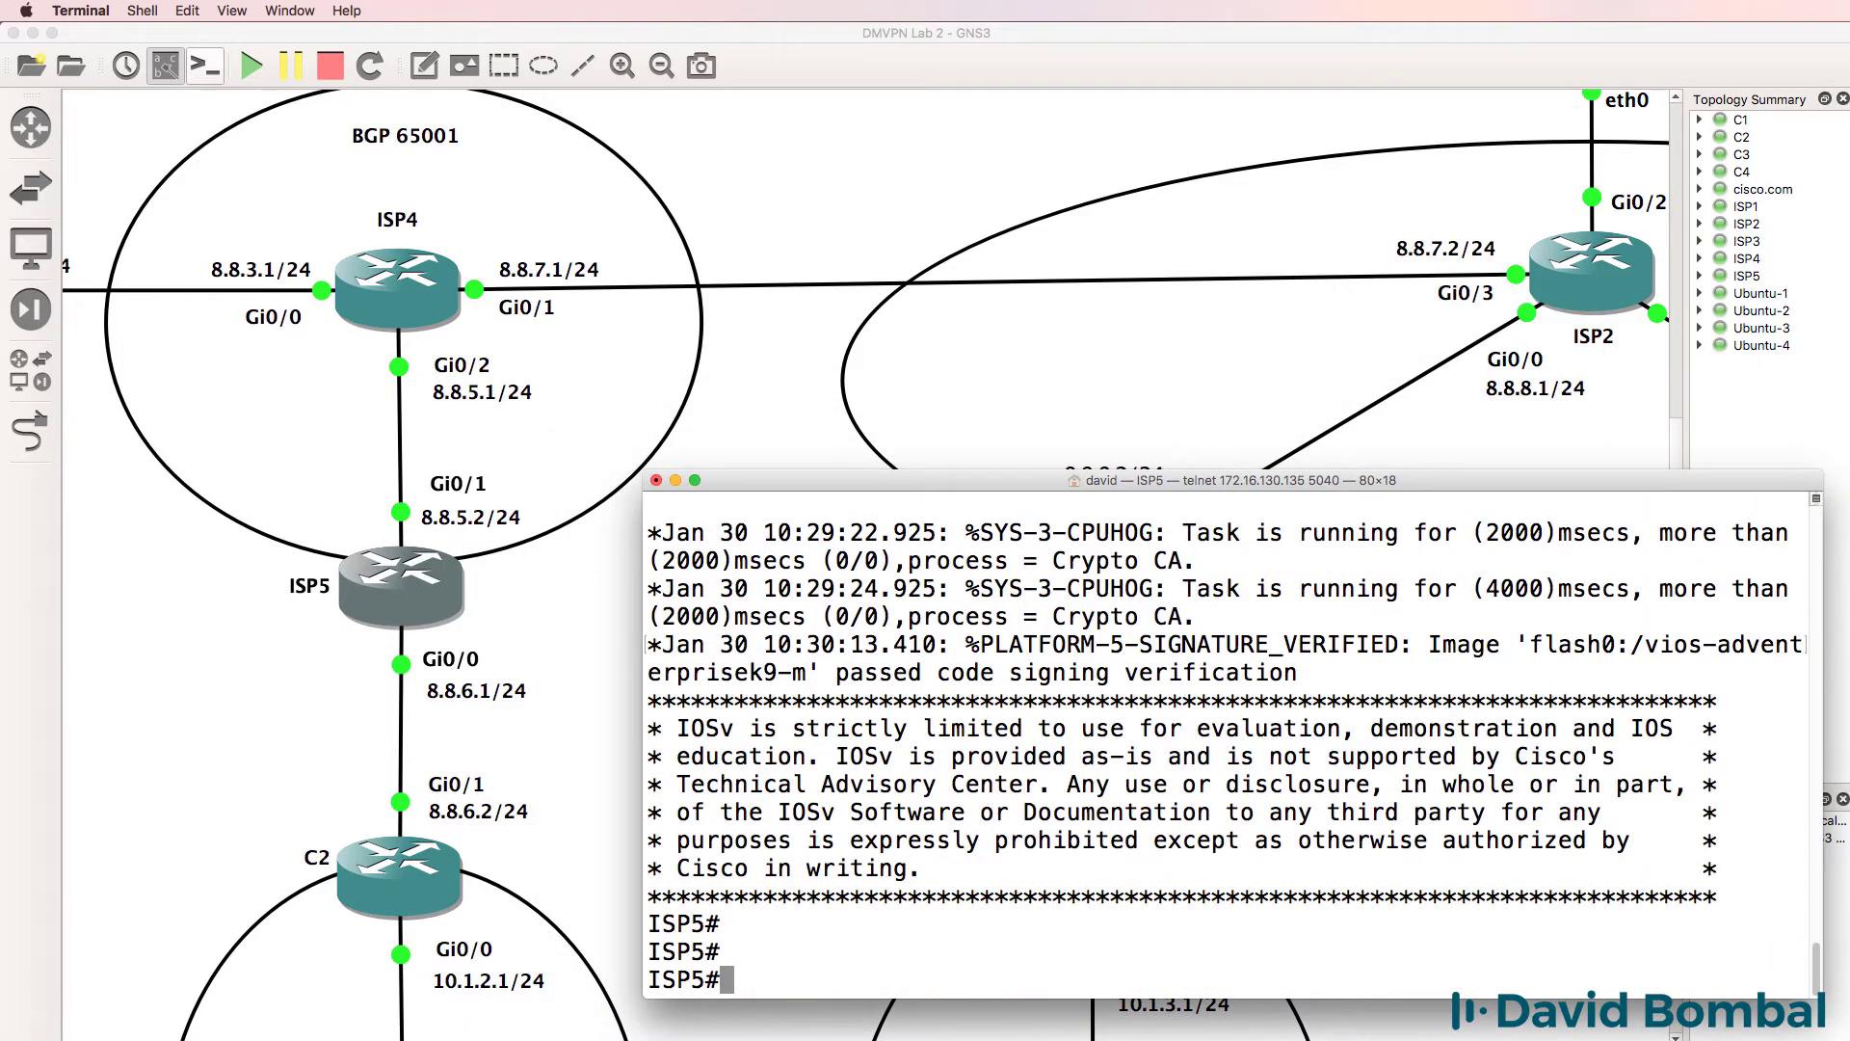
text(sh ip int)
text( brief)
key(Return)
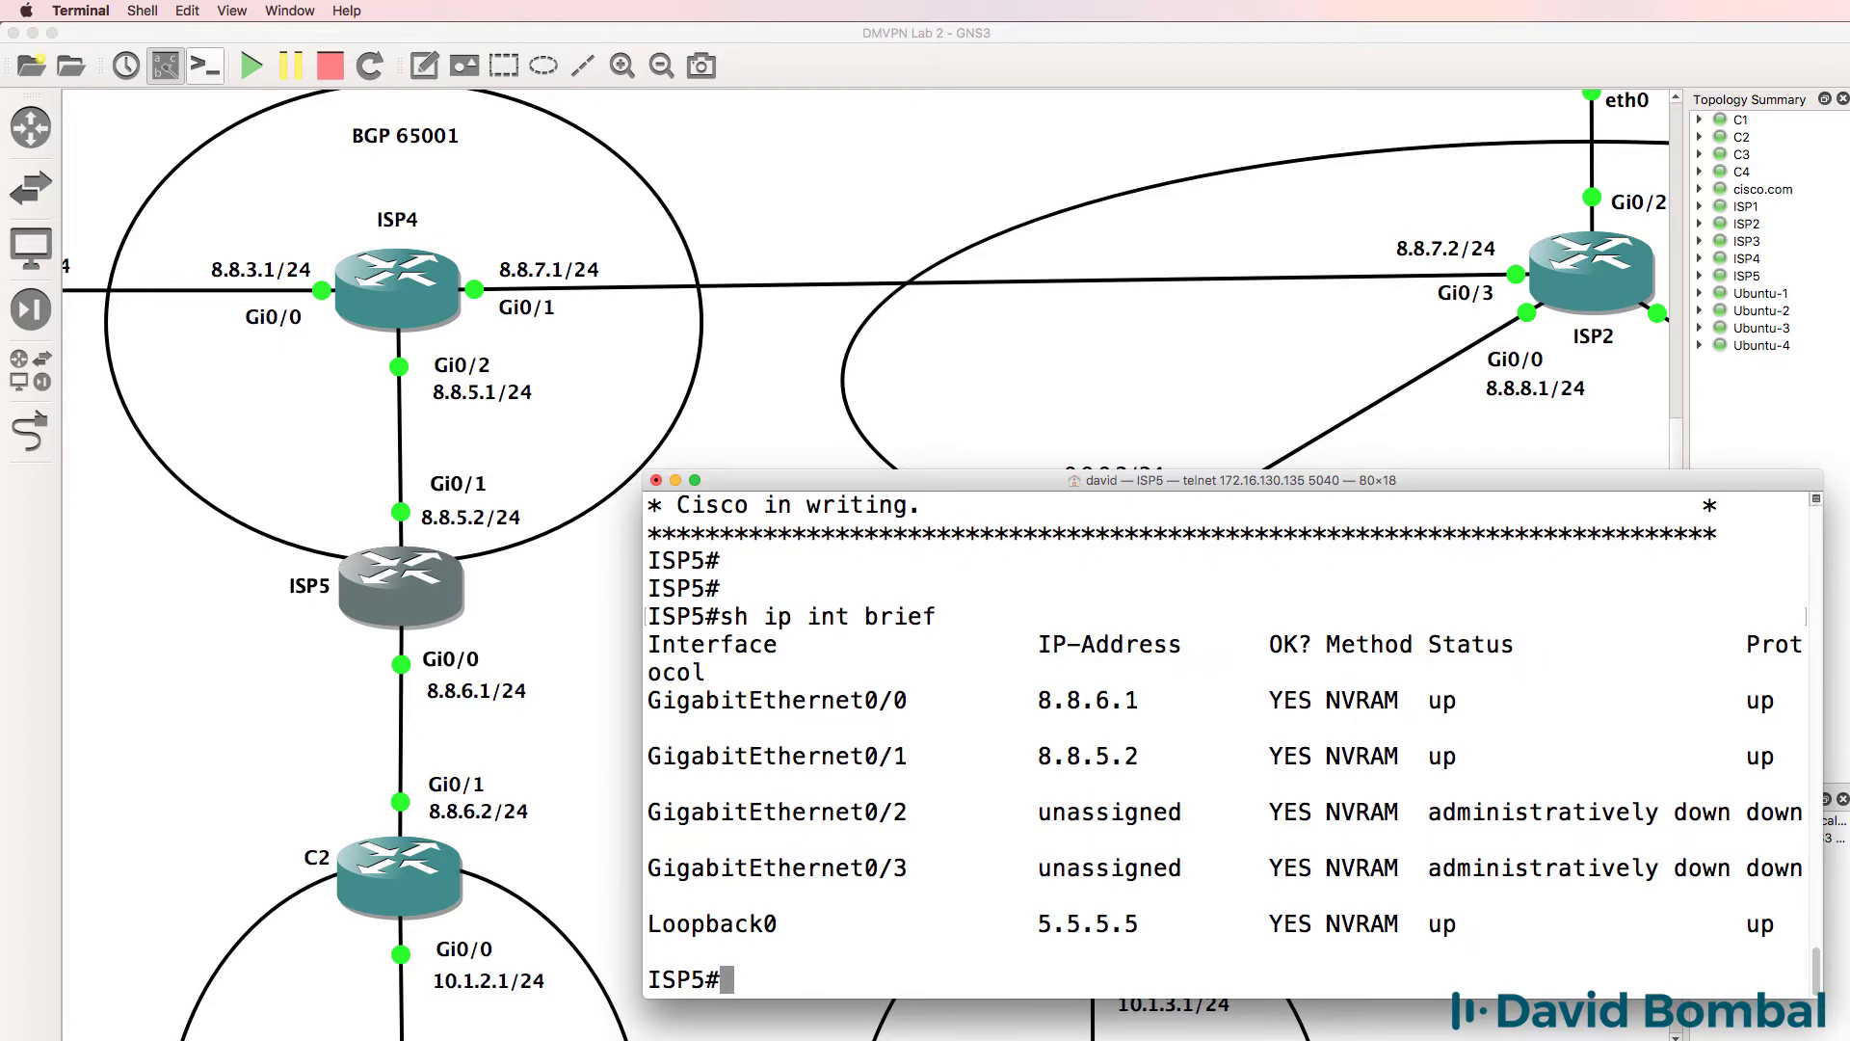
text(c)
key(BackSpace)
text(sh ip p)
text(rot)
Step: Check ISP5's routing protocols, then configure BGP 65001 with neighbor 8.8.5.1 in AS 65001
key(Return)
text(conf t)
key(Return)
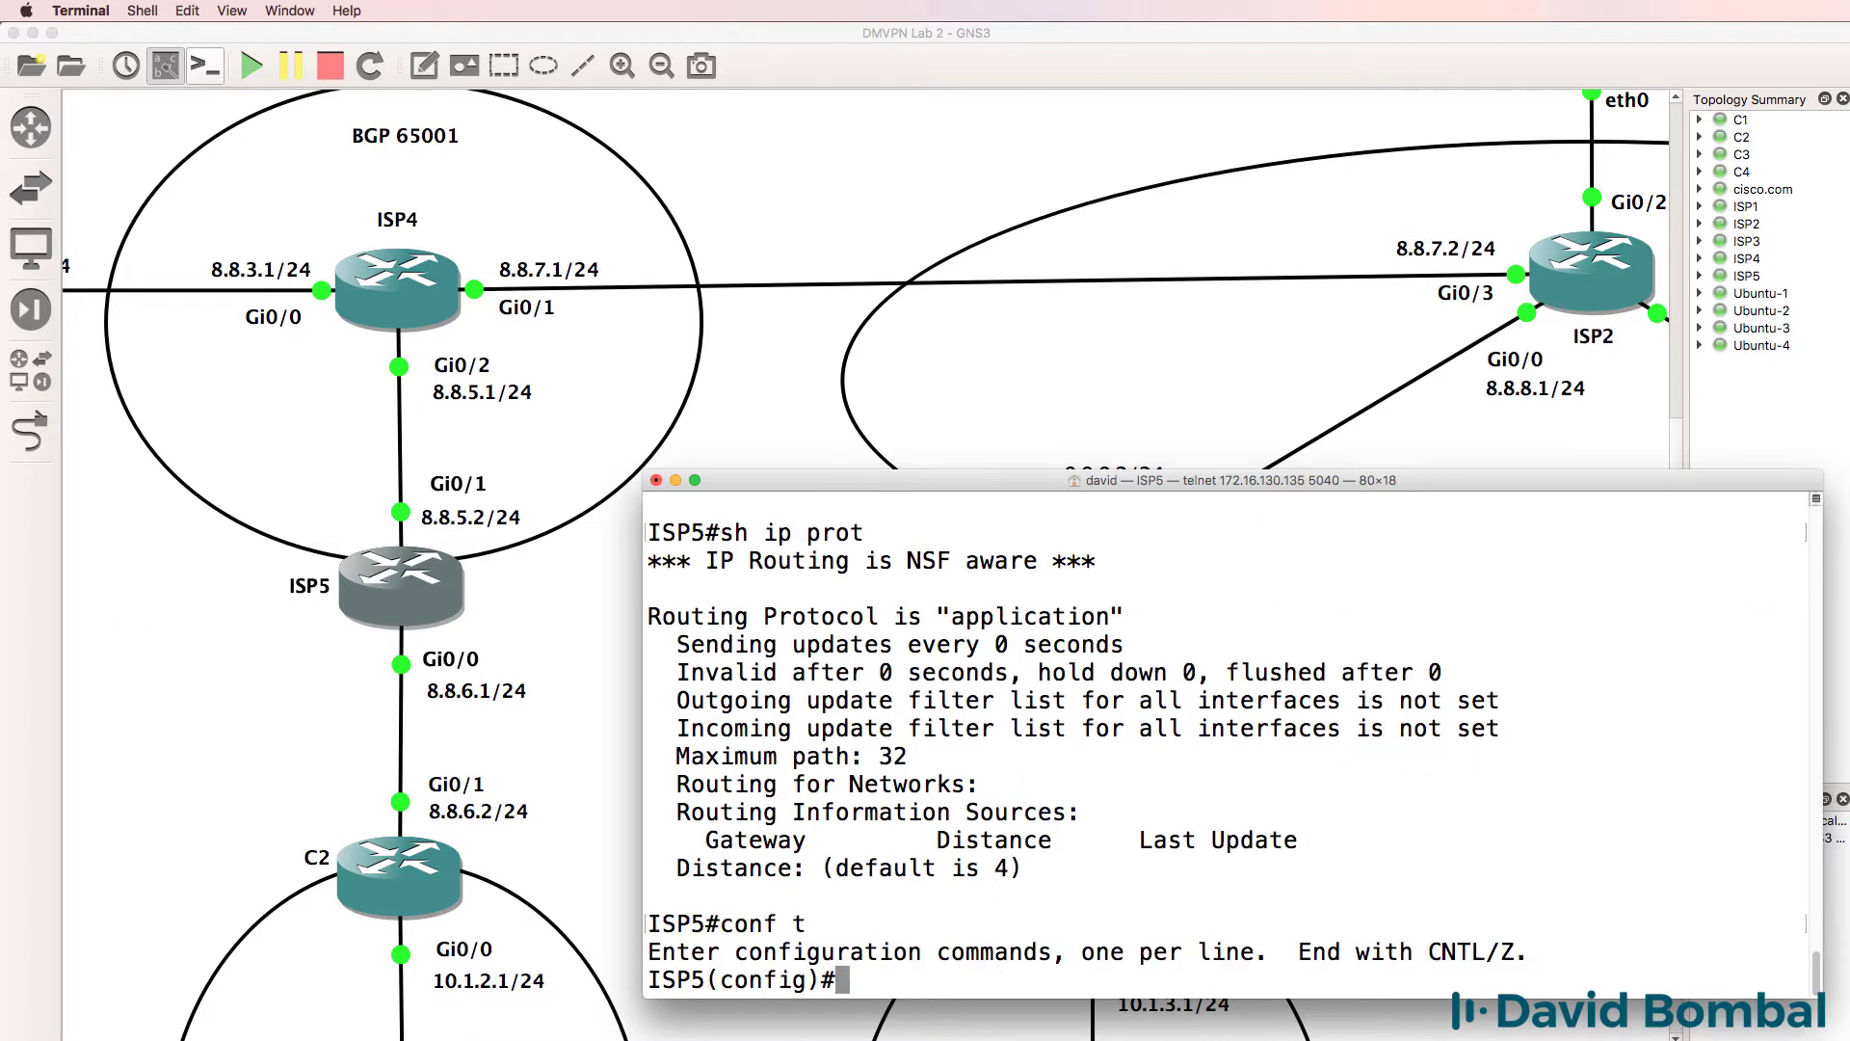
text(router b)
key(BackSpace)
key(BackSpace)
key(BackSpace)
key(BackSpace)
key(BackSpace)
text(router bg)
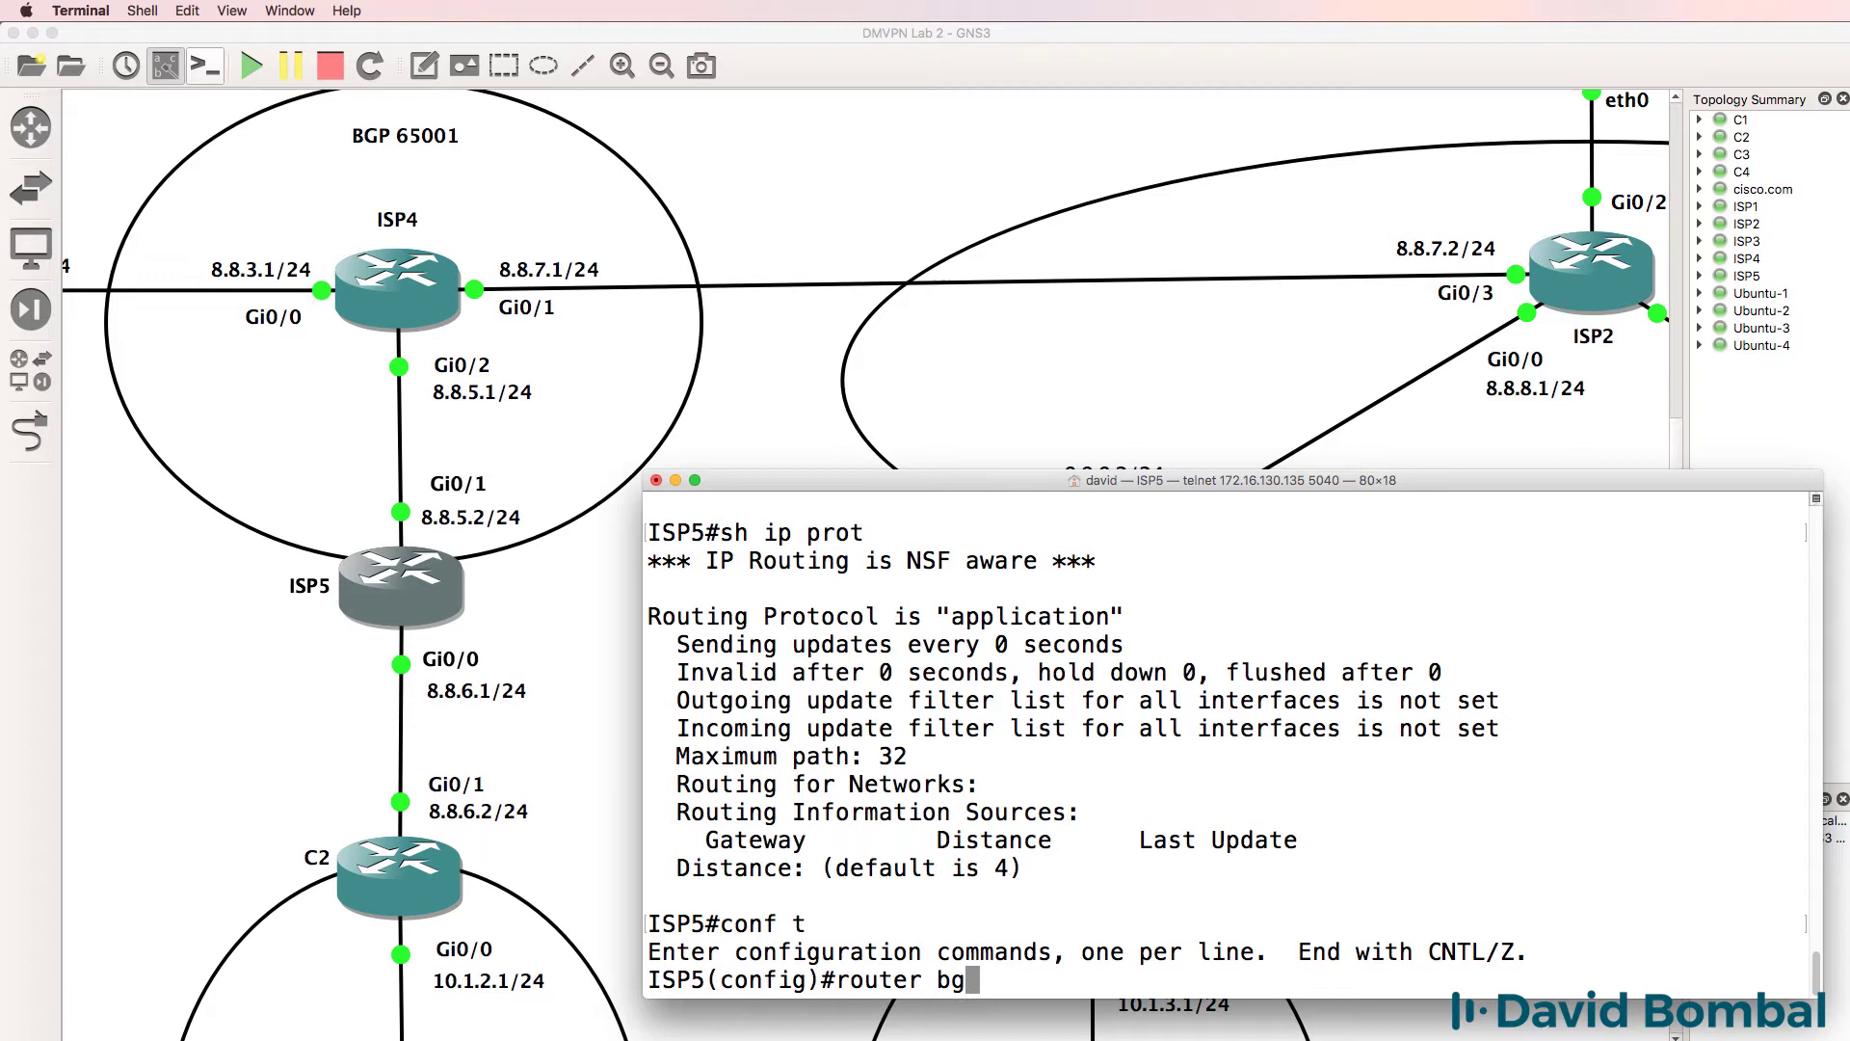
text(p 65001)
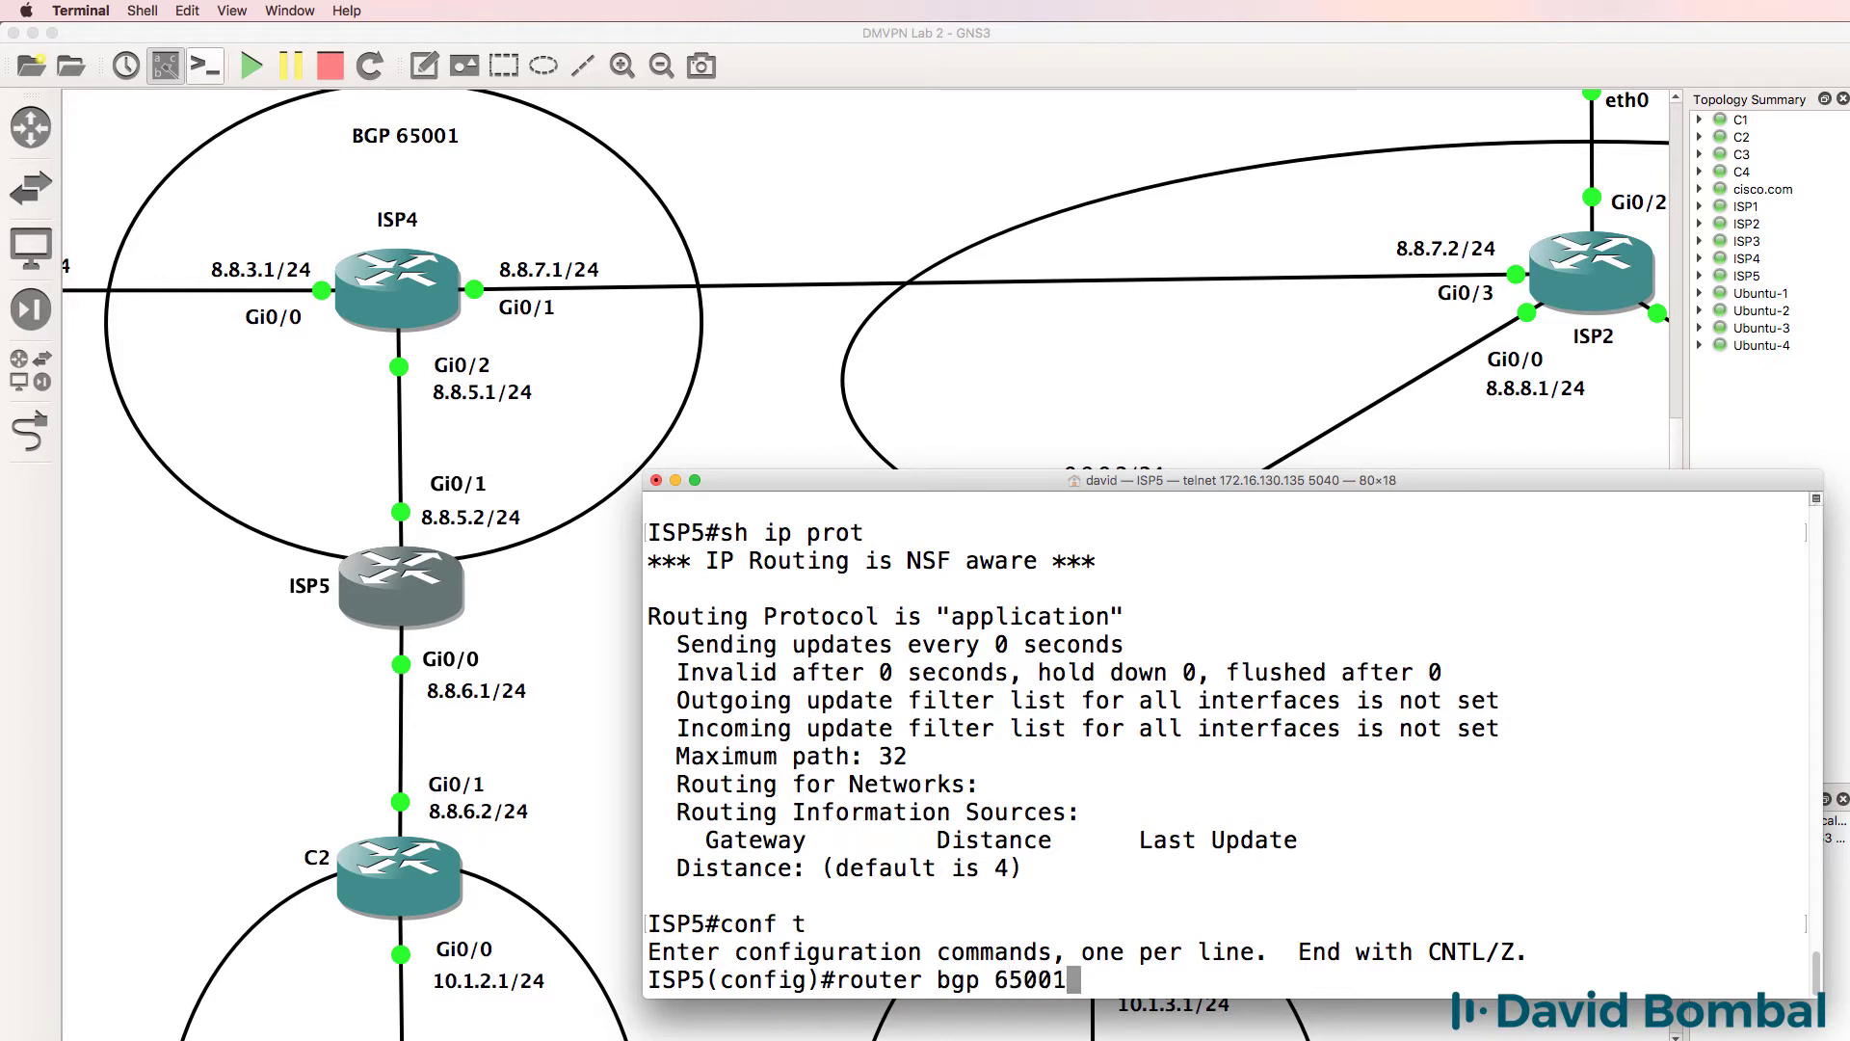
key(Return)
text(nei)
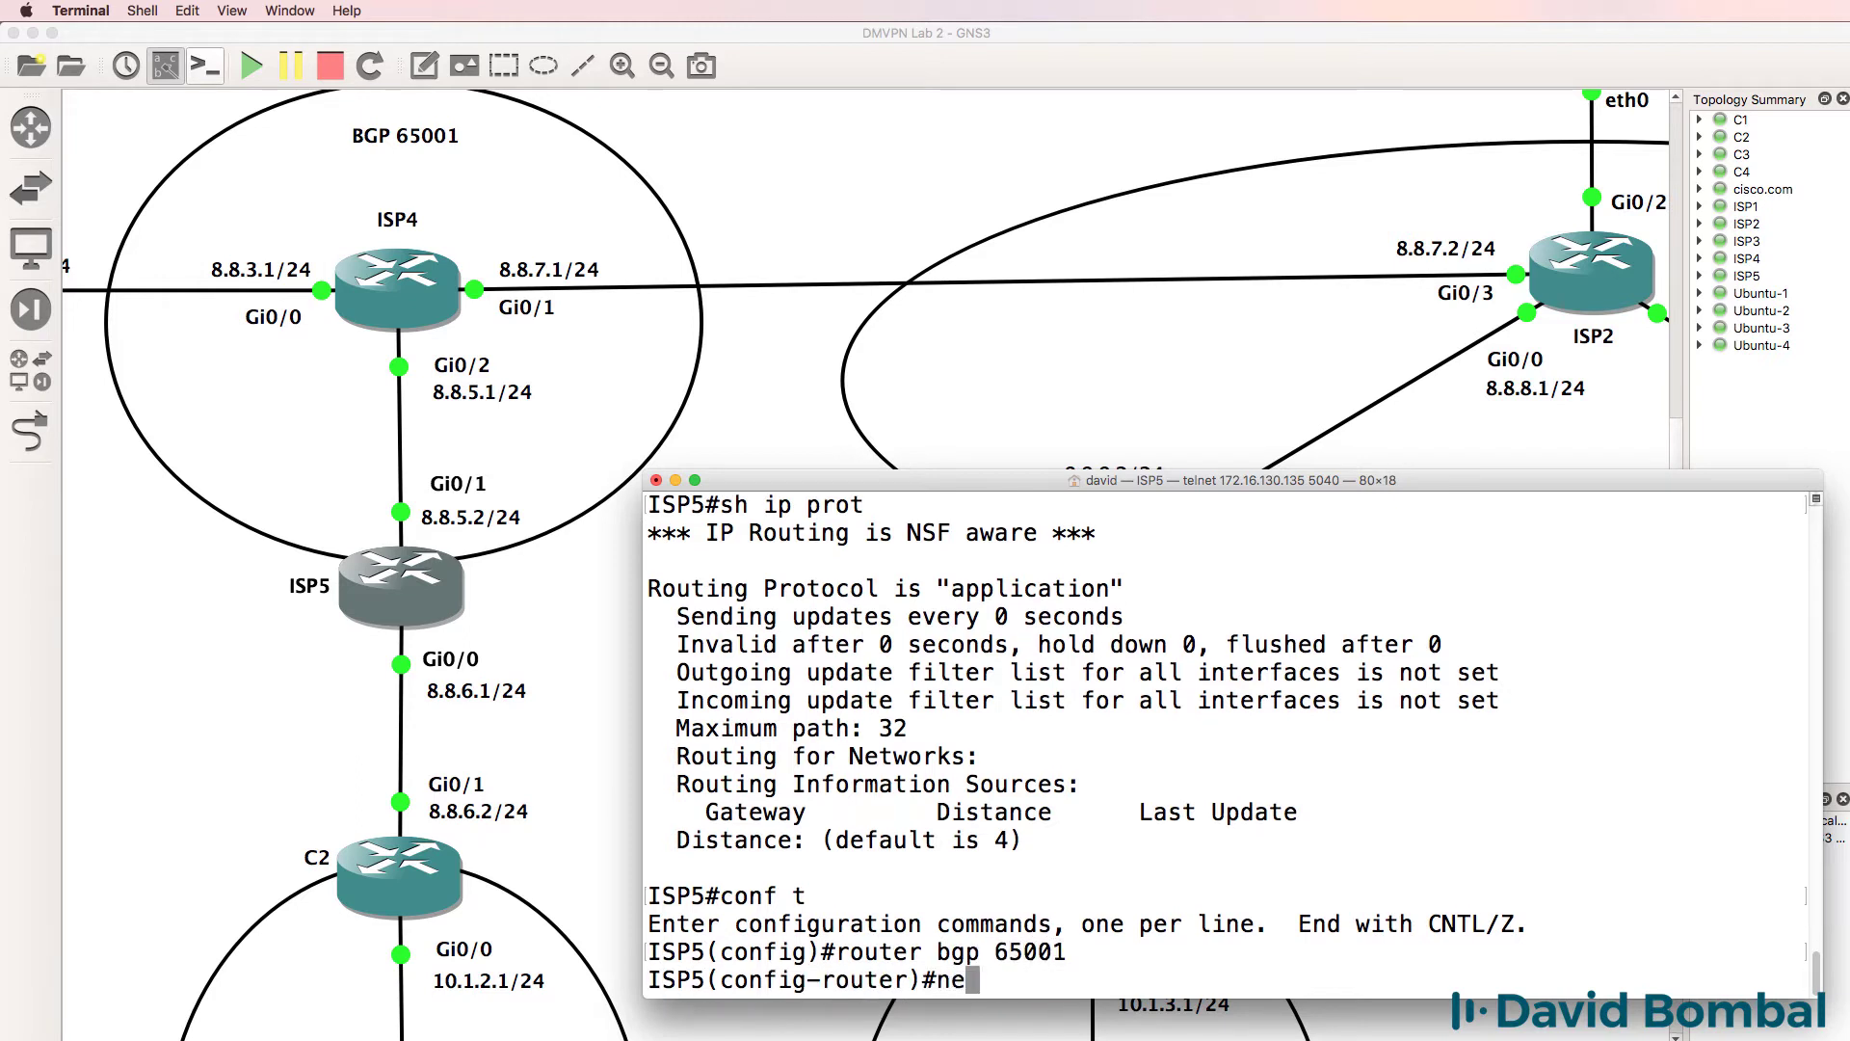
key(Tab)
text(8.8.5)
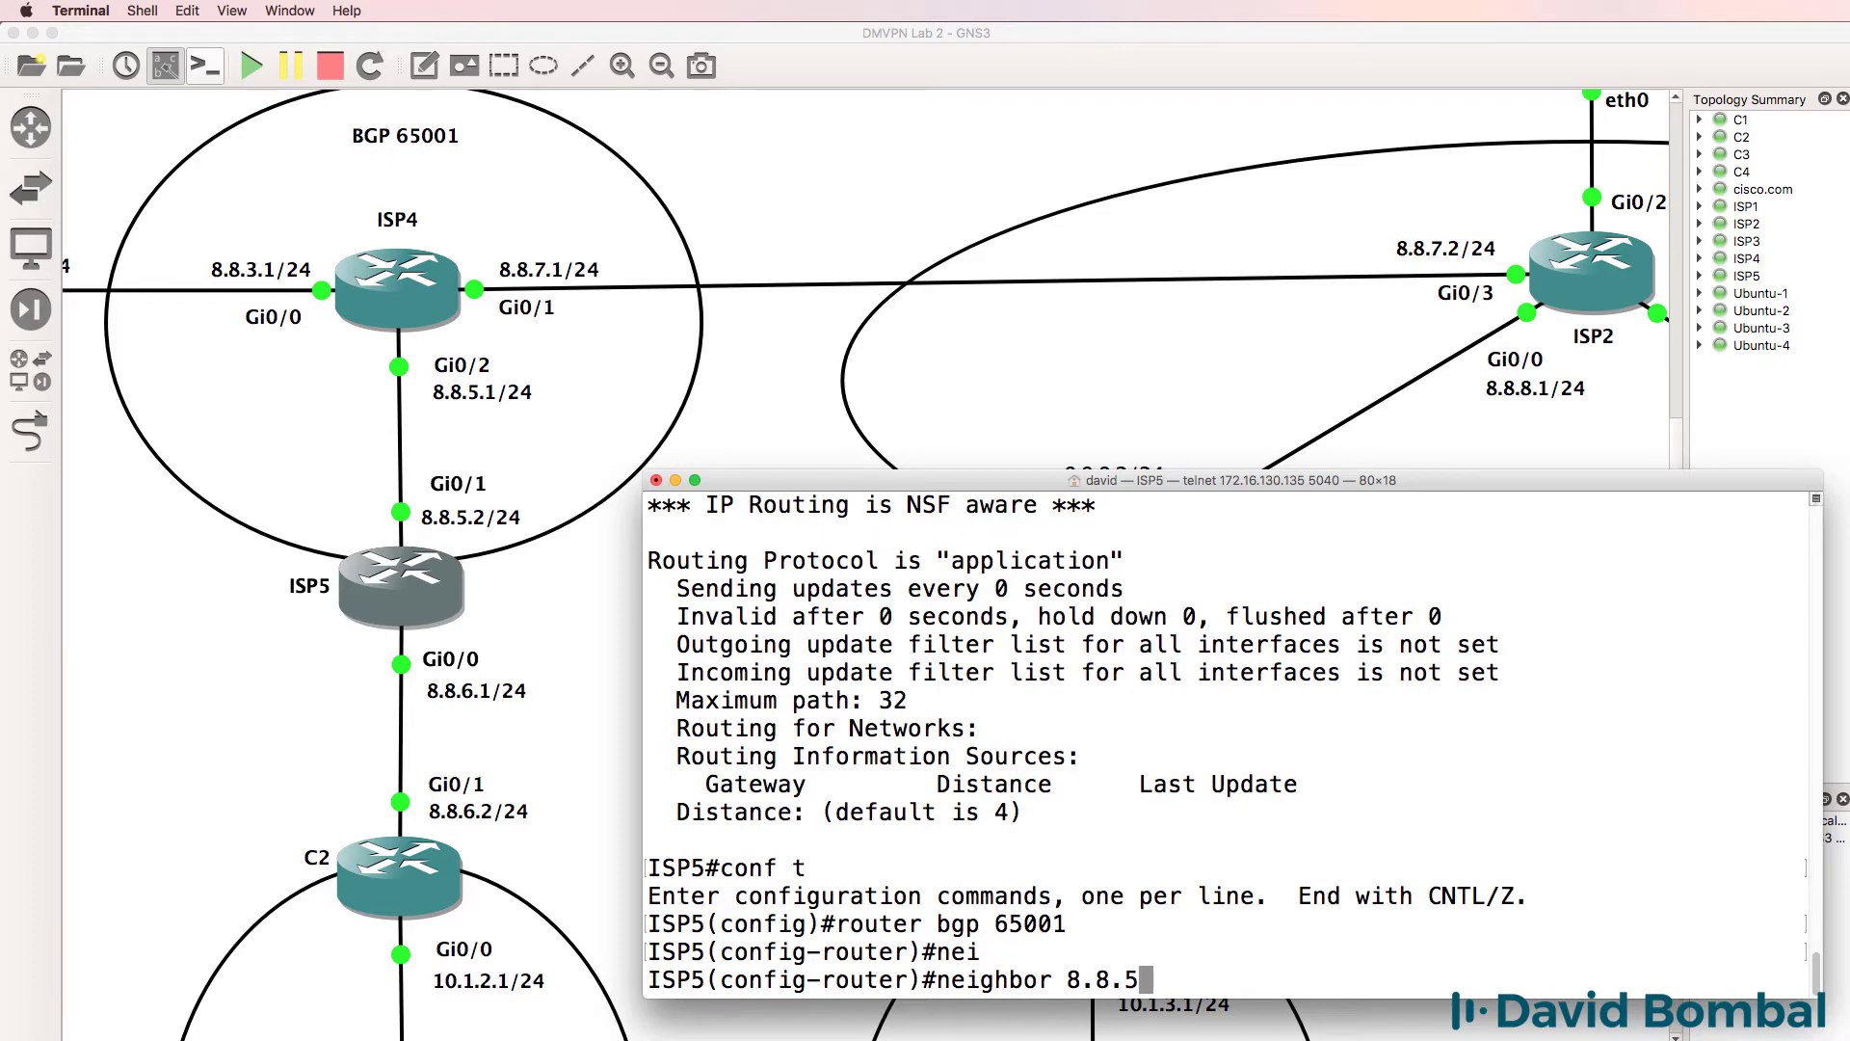
text(.1 255)
text(remote-as )
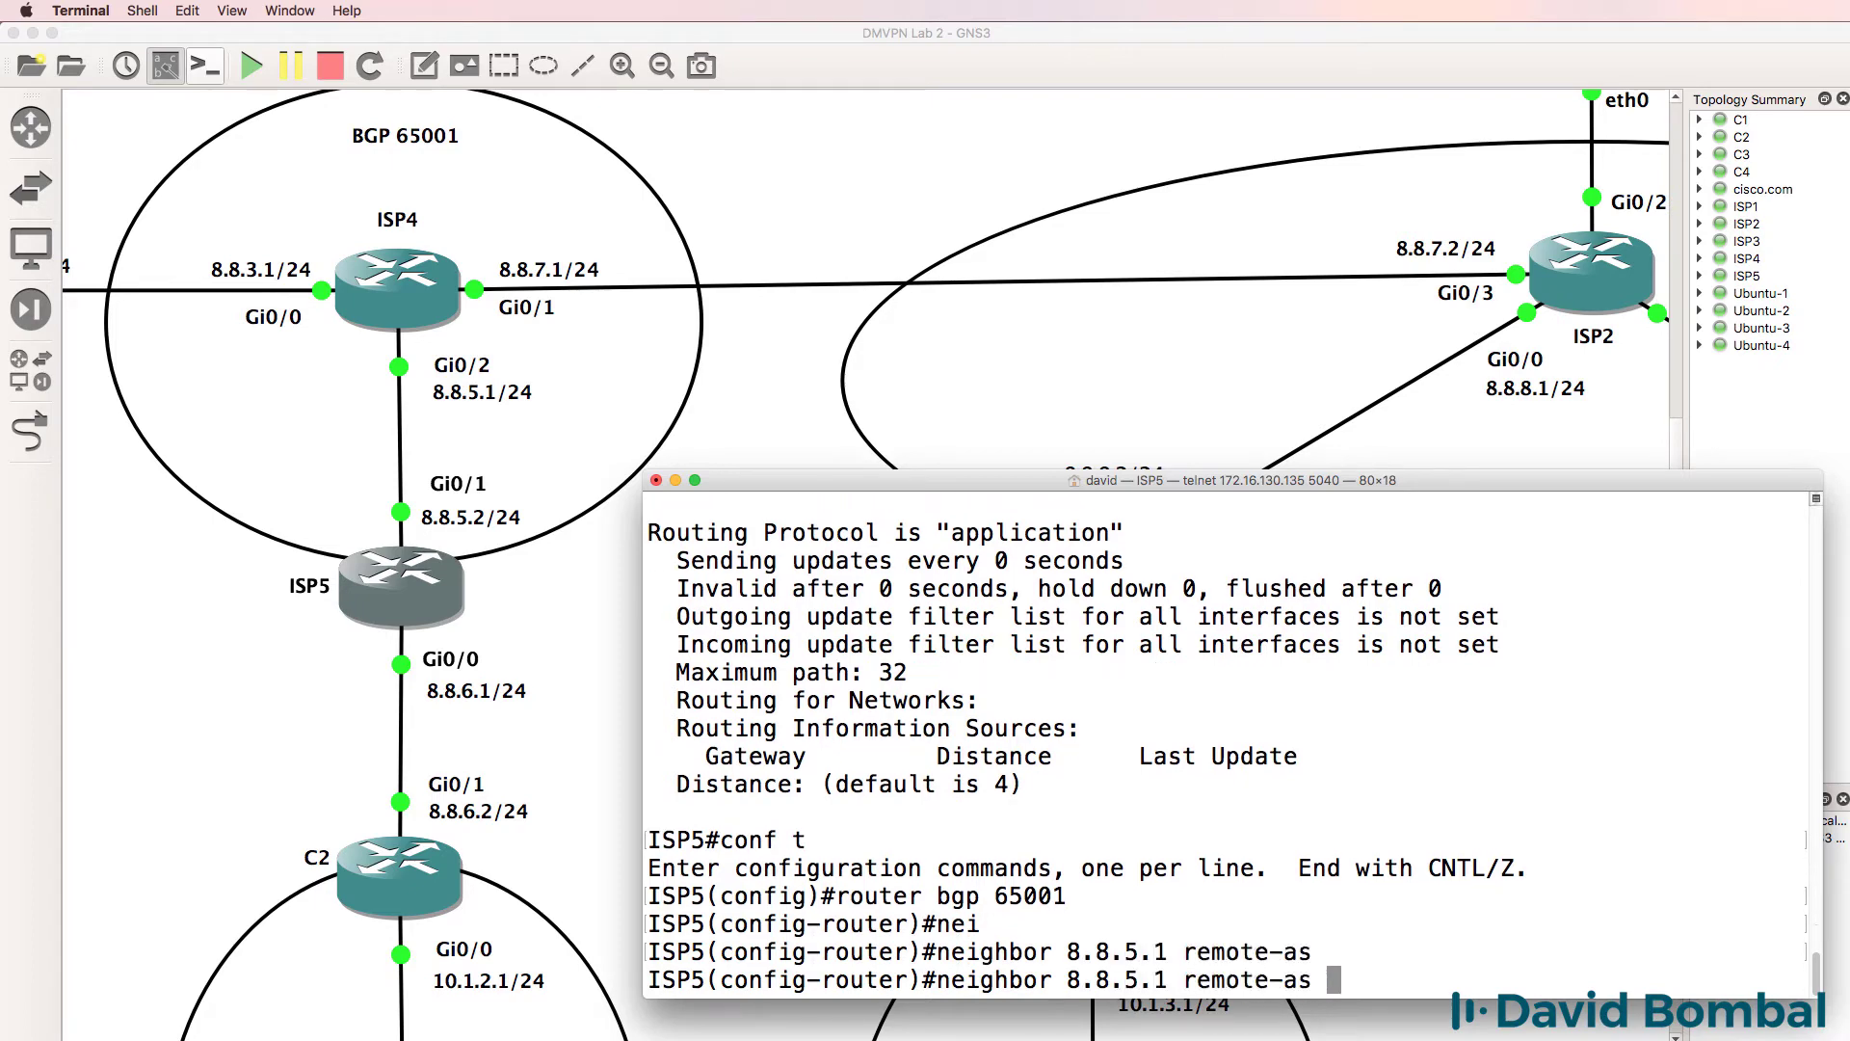
text(65001)
key(Return)
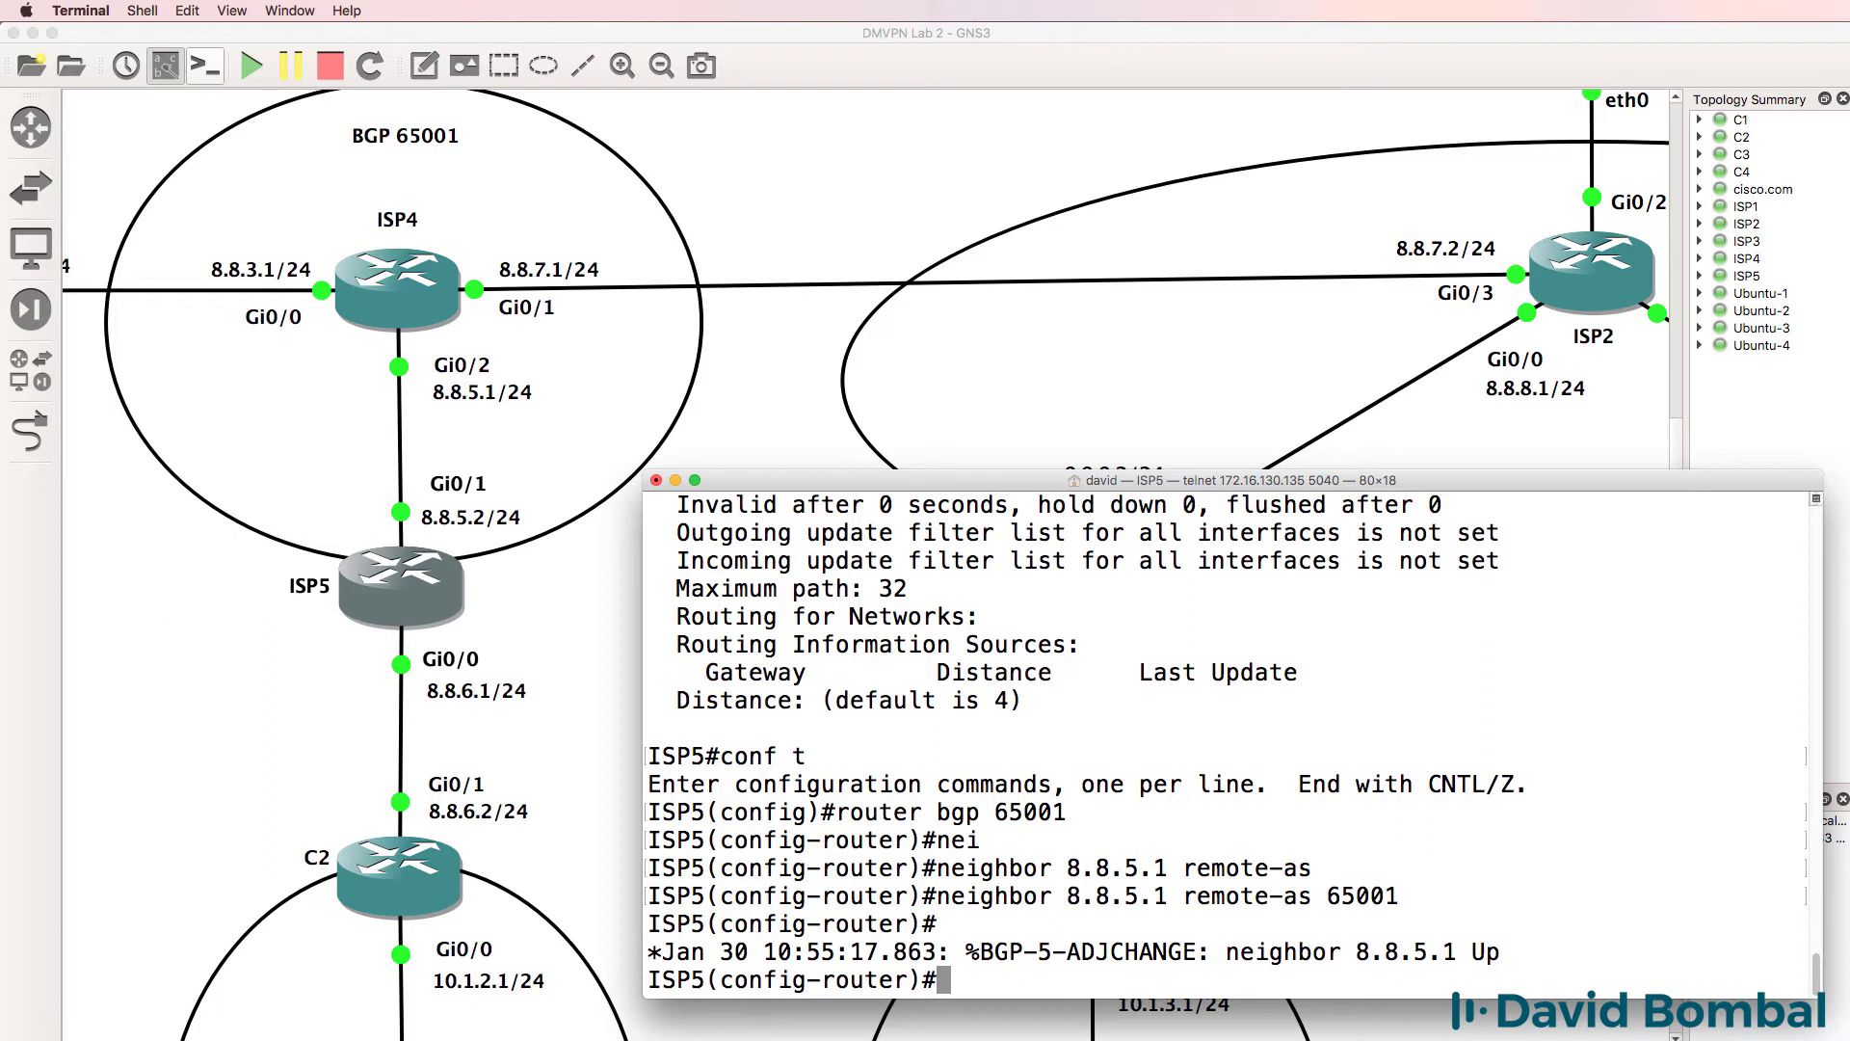
text(d)
text(o sh ip b)
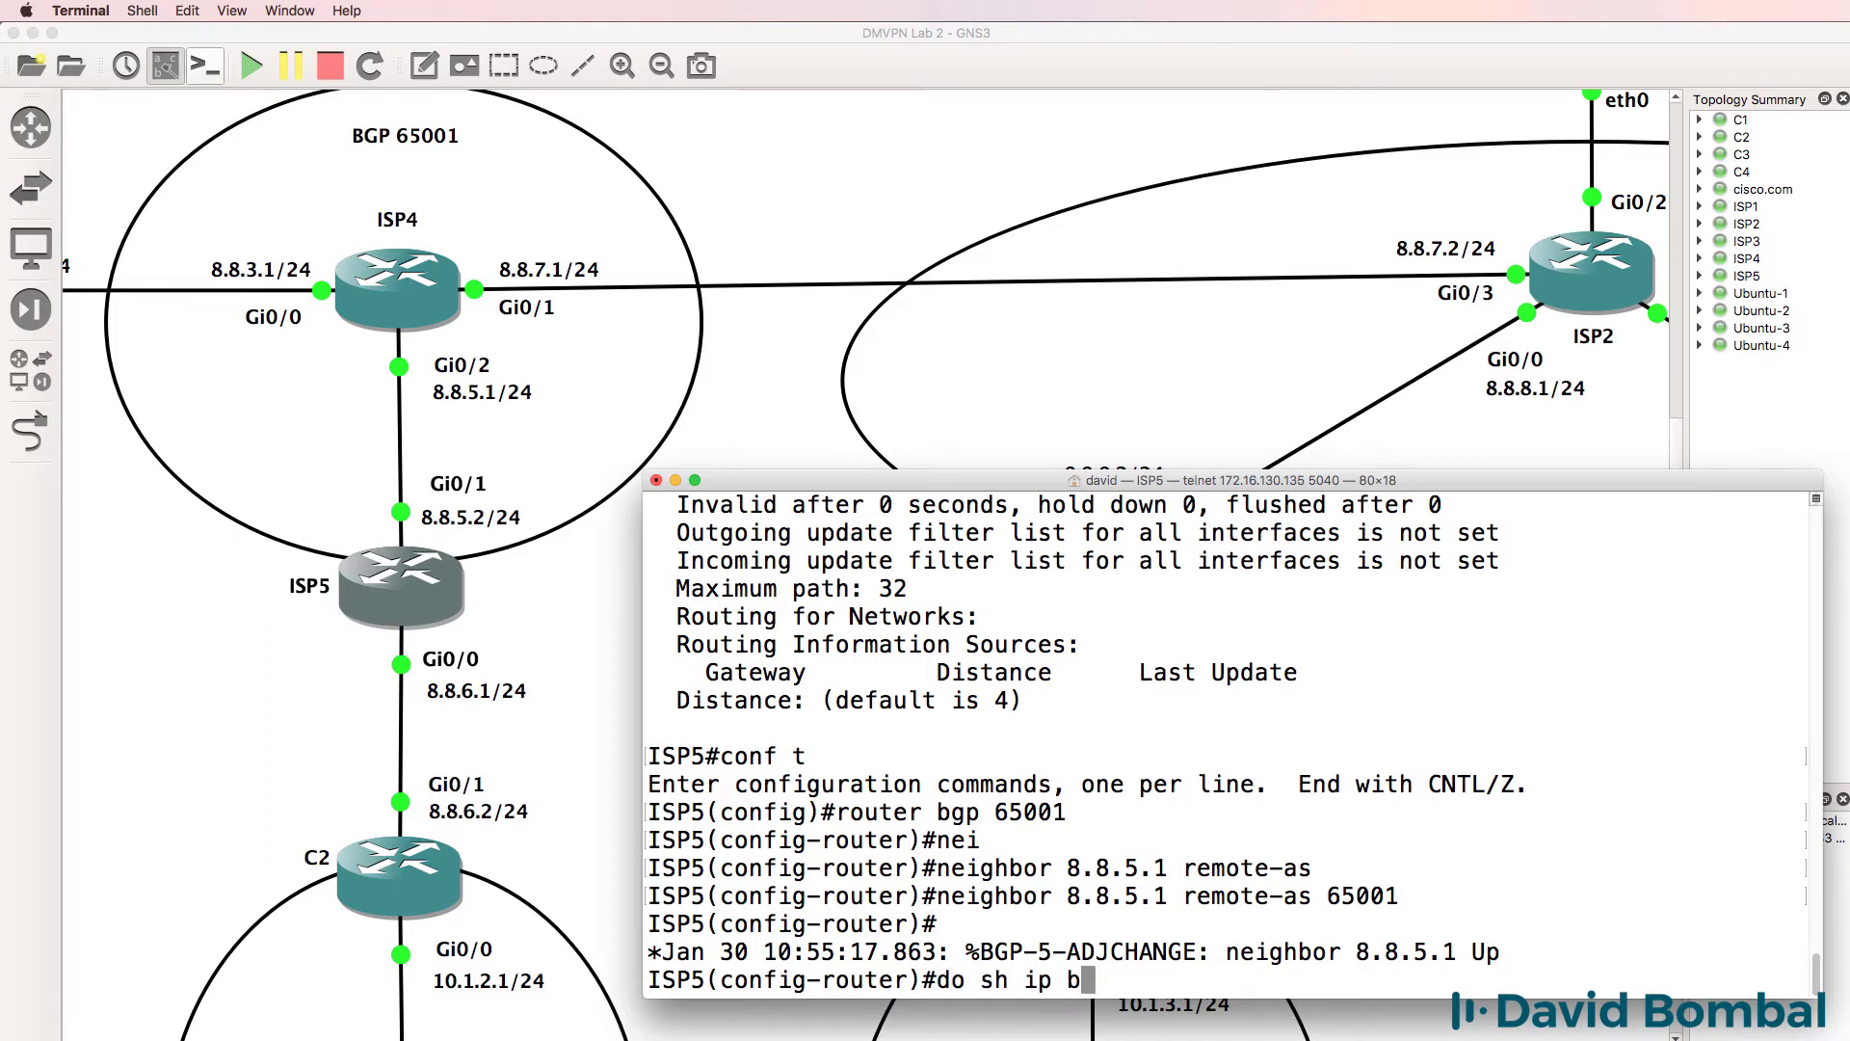
text(gp sum)
Step: Show ISP5's BGP summary in a wider window, highlighting neighbor 8.8.5.1 and AS 65001
key(Return)
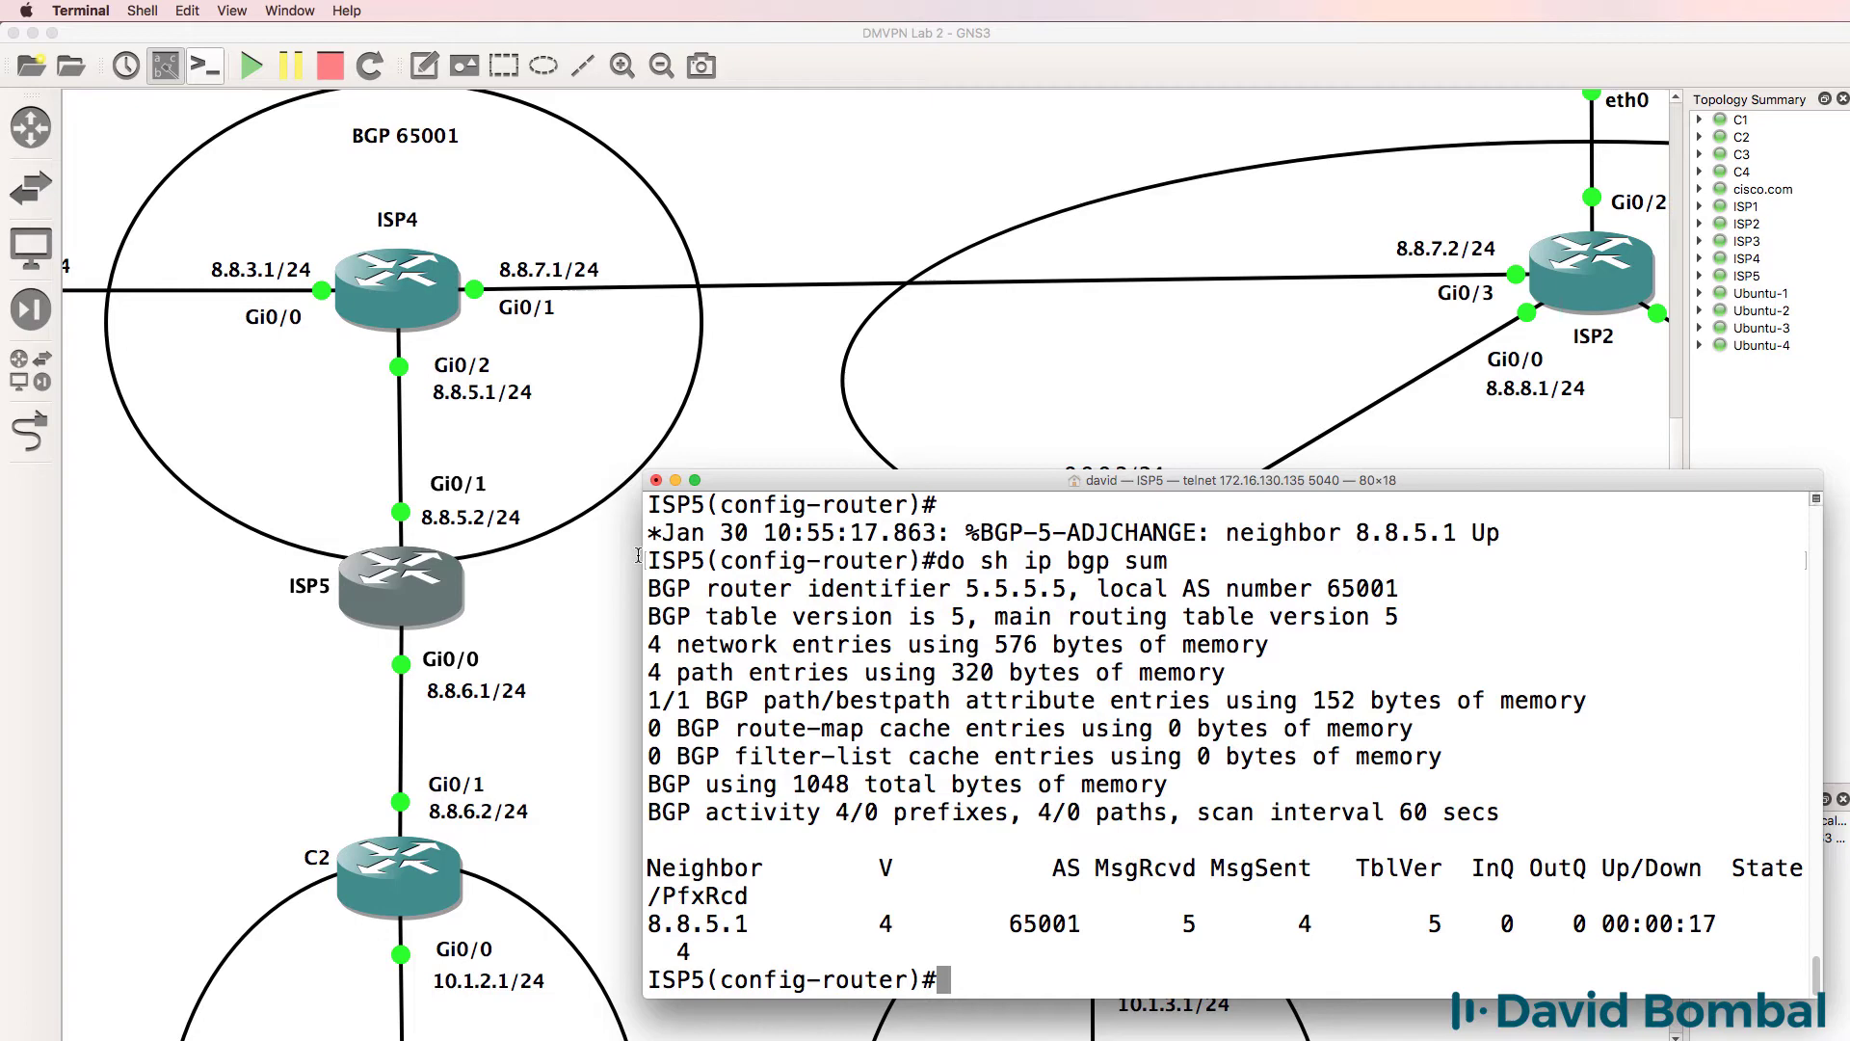
drag(646, 559, 579, 562)
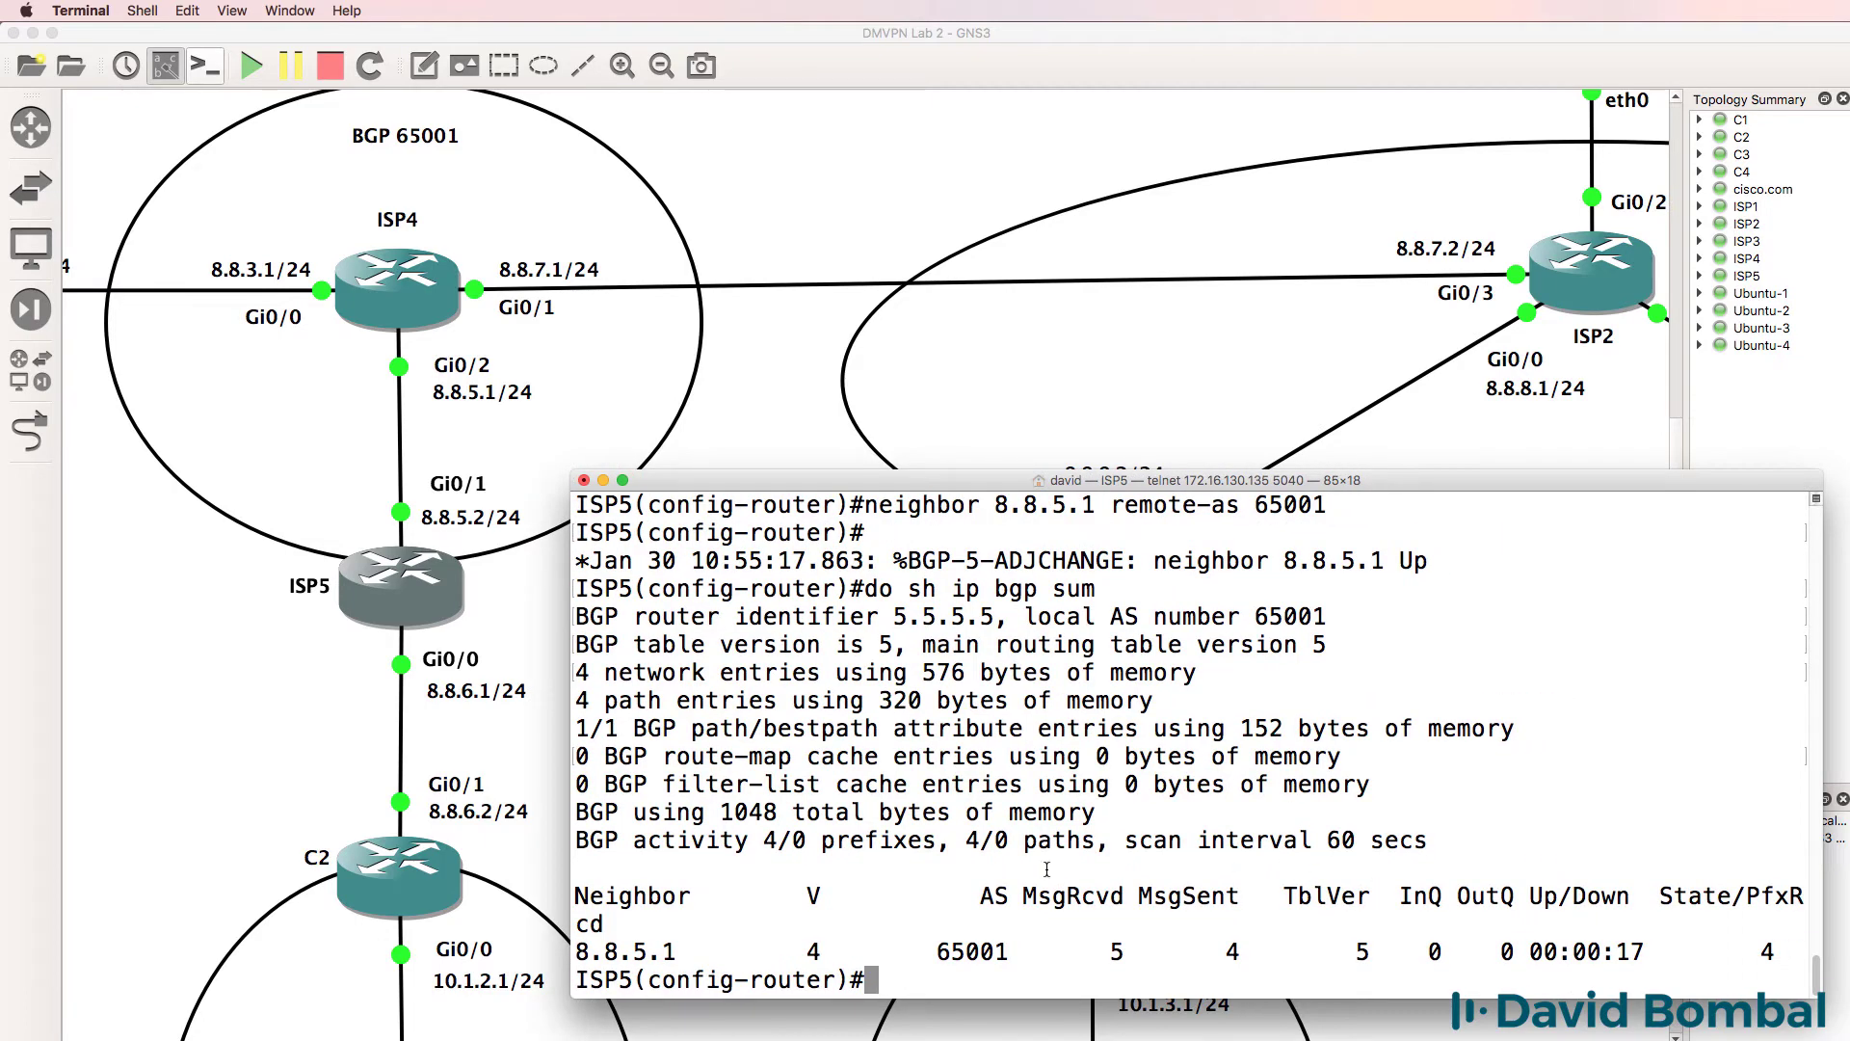
drag(571, 650, 542, 650)
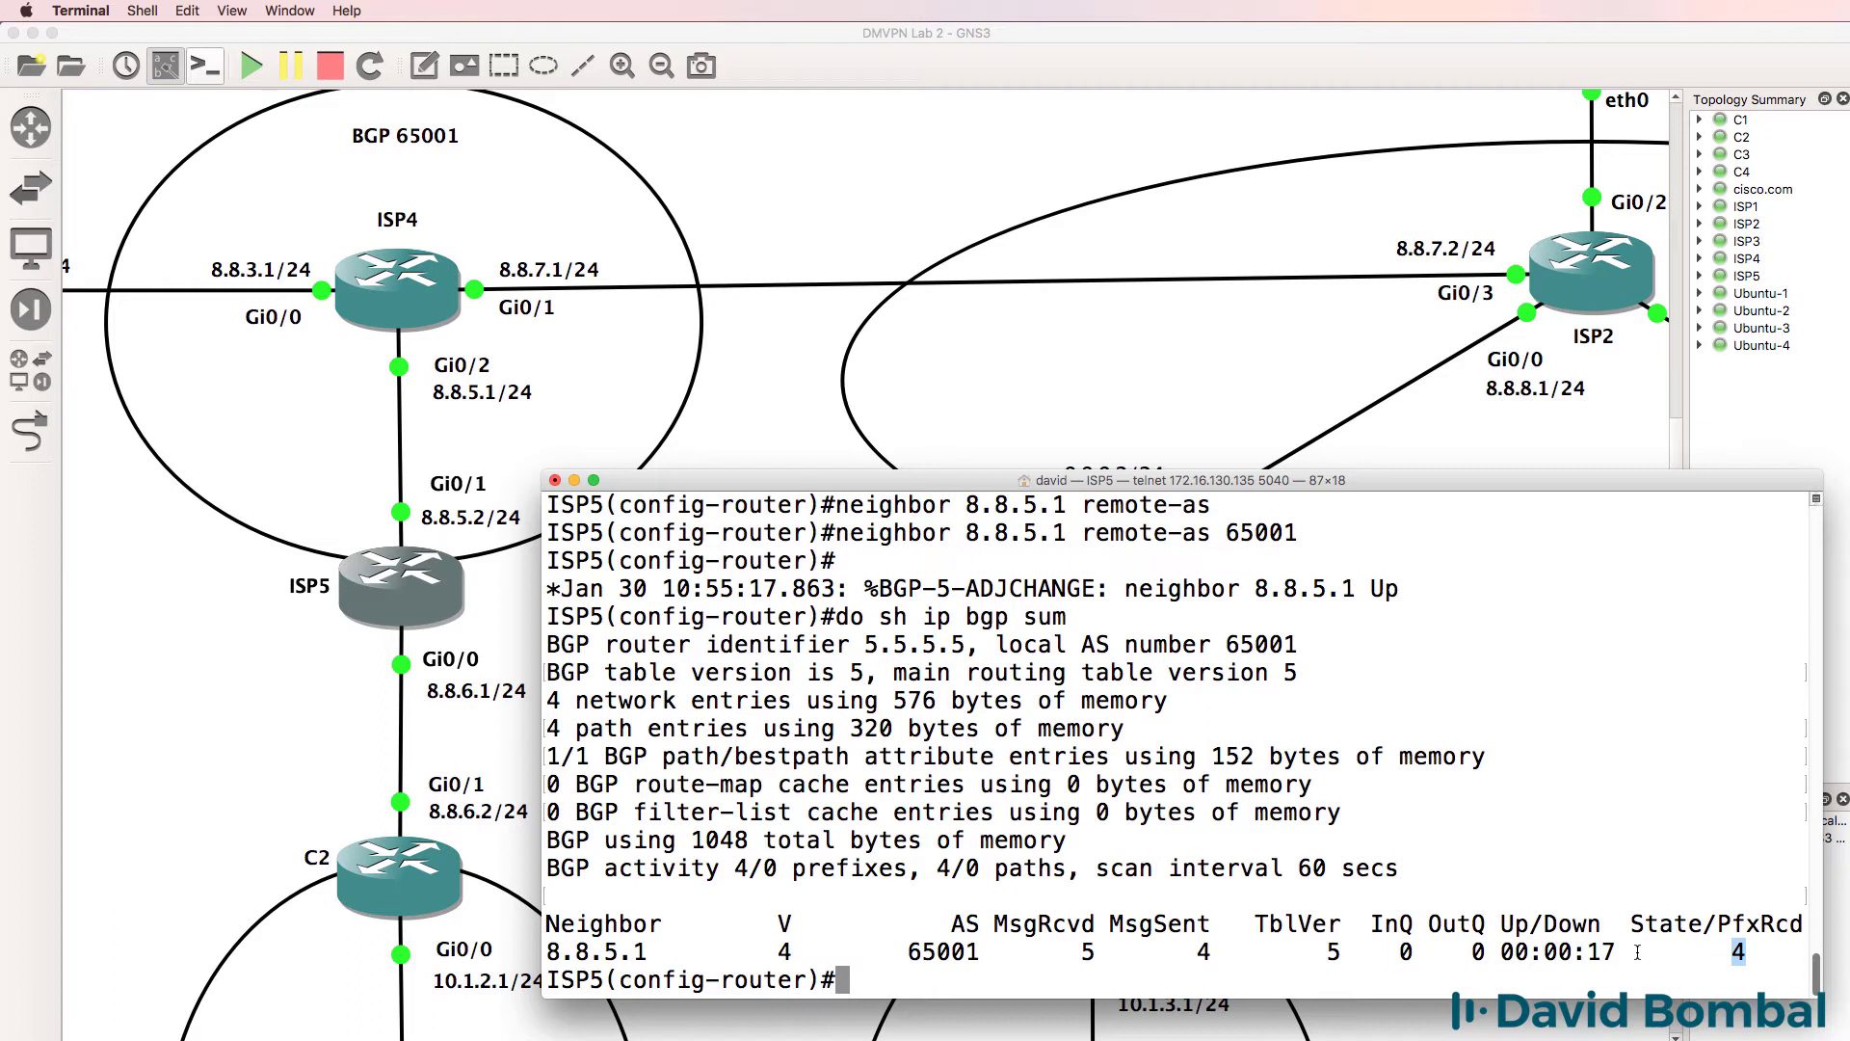
drag(653, 948, 536, 941)
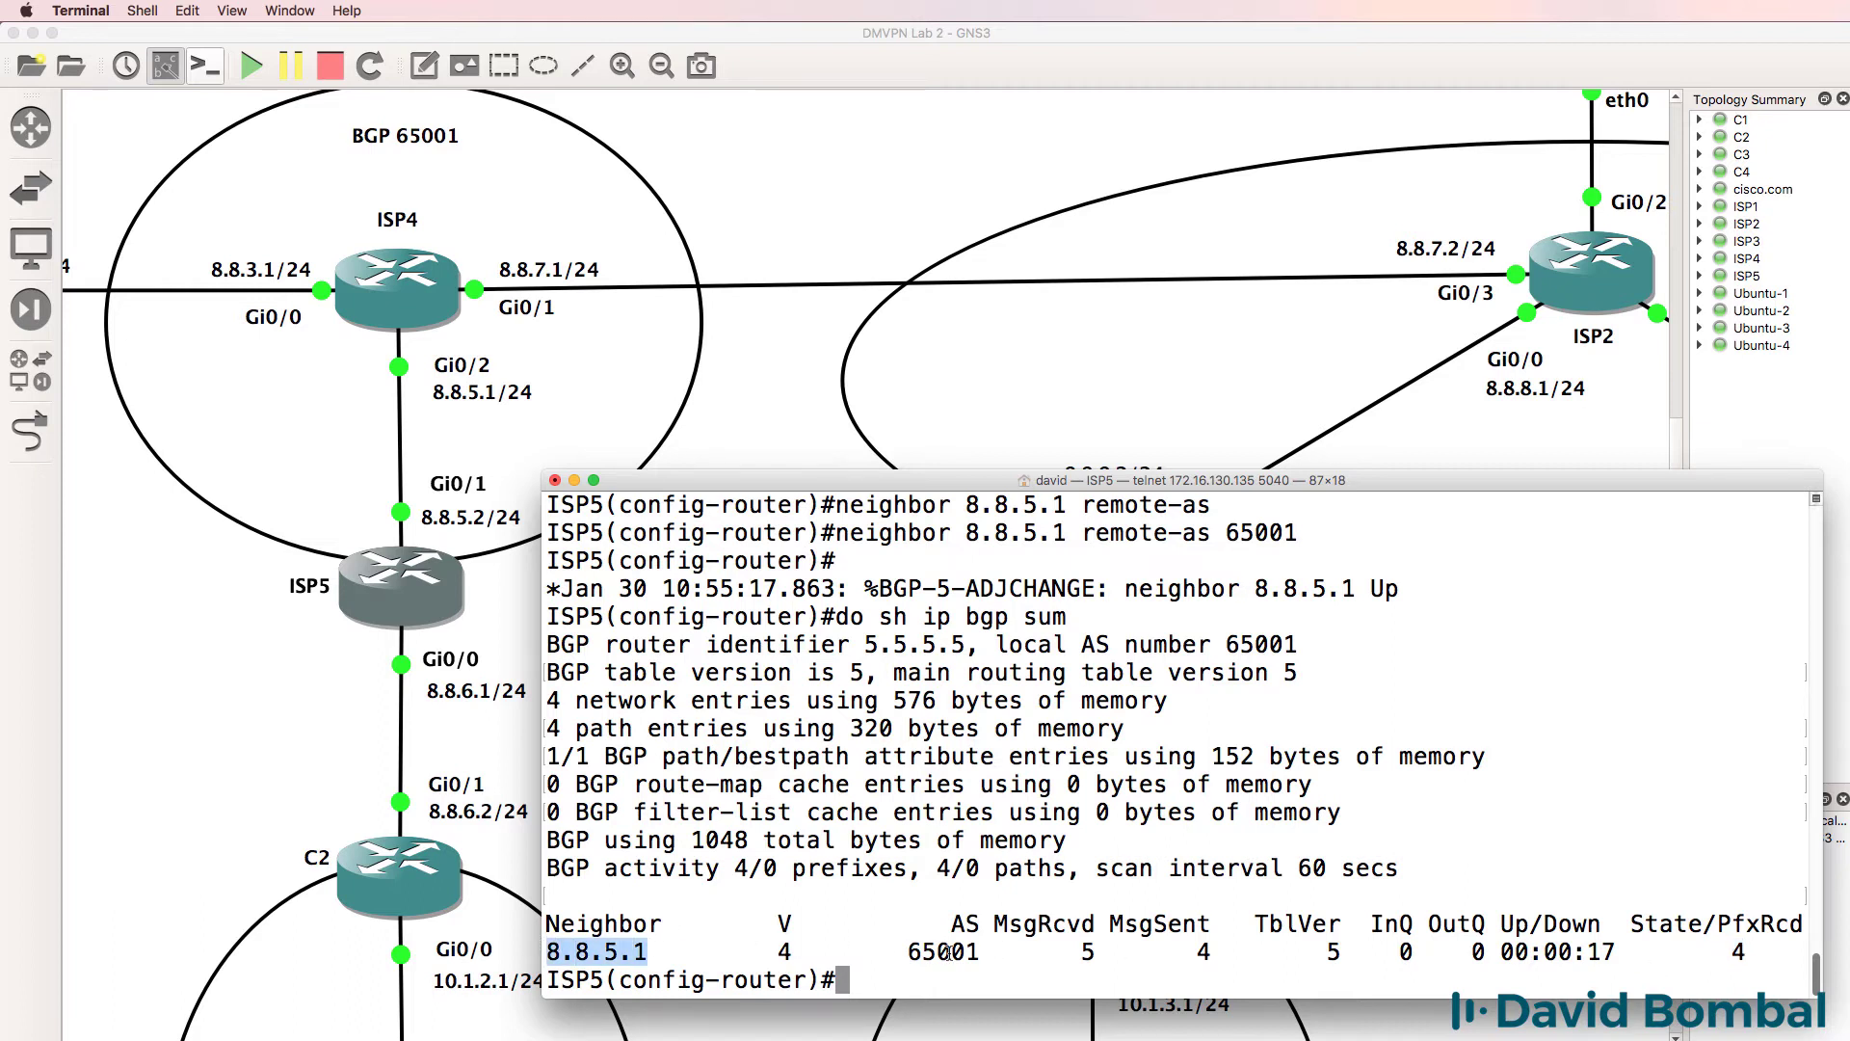
drag(875, 951, 997, 947)
click(1175, 908)
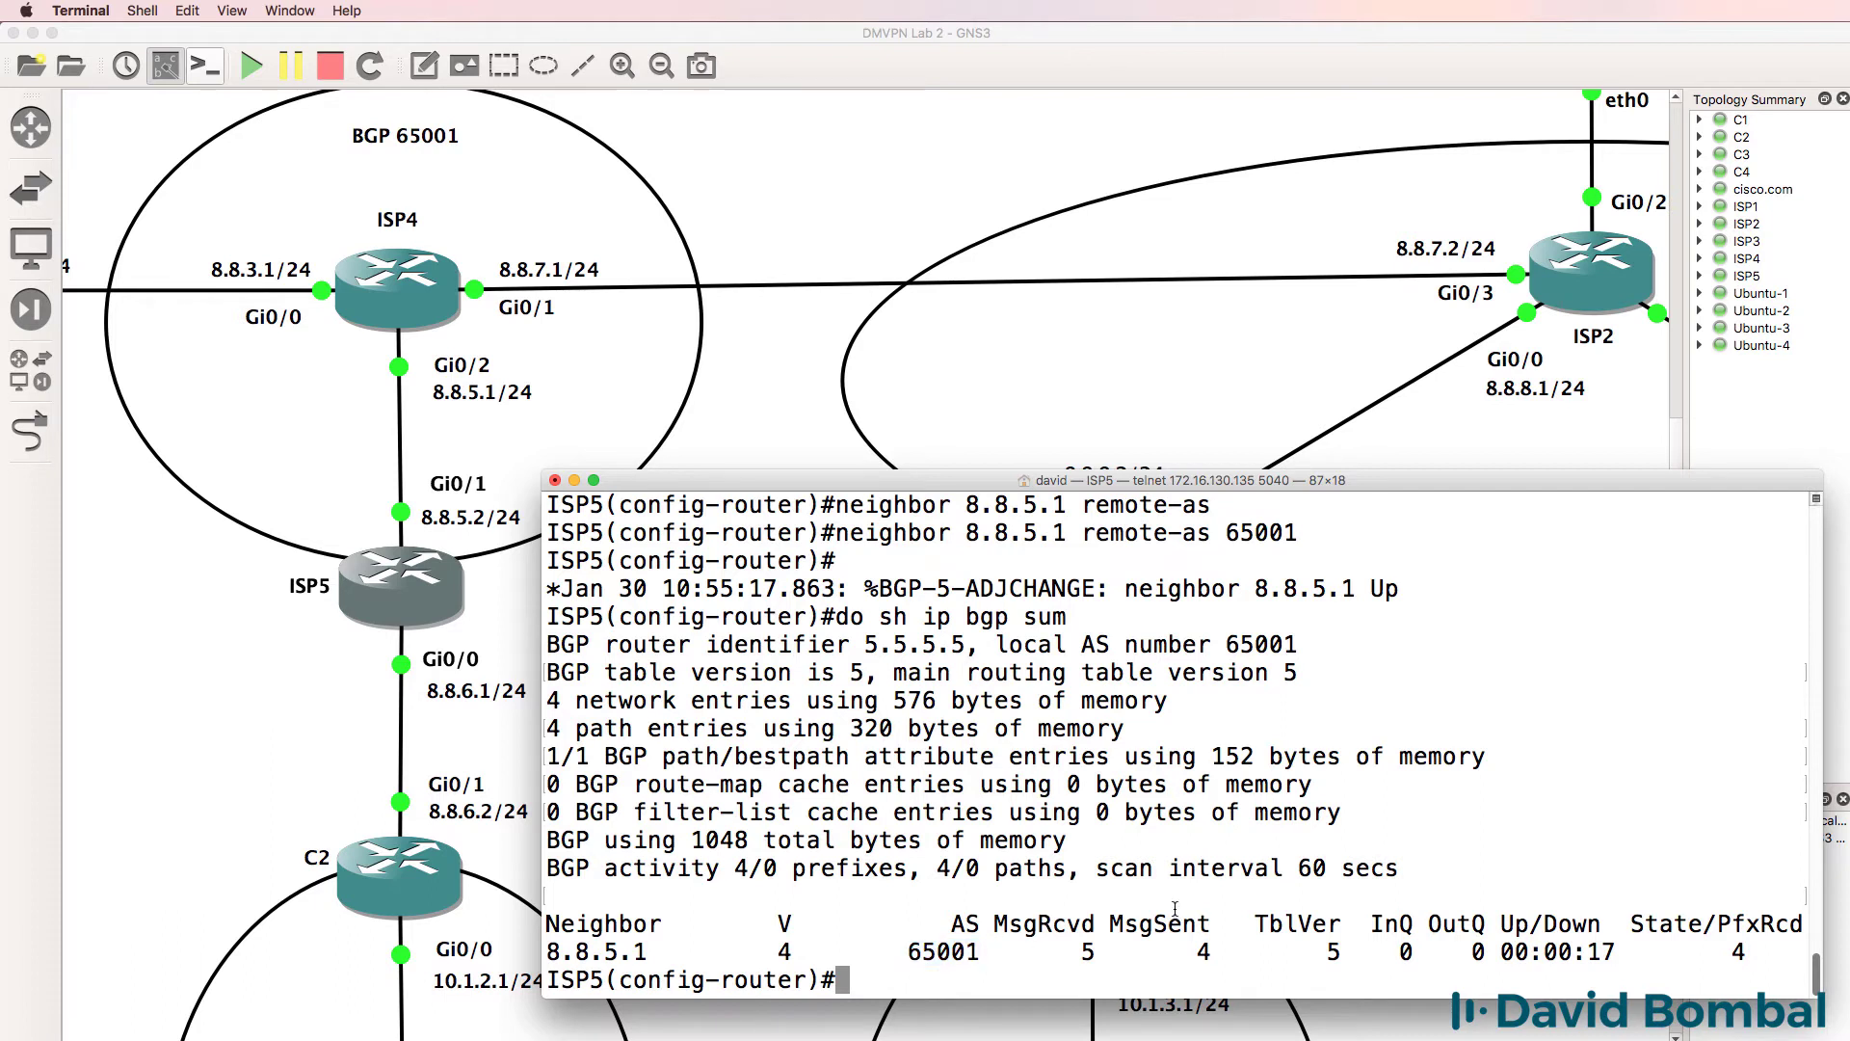
text(net)
Step: Advertise networks 8.8.5.0/24 and 8.8.6.0/24 into BGP on ISP5
key(Tab)
text(8.8.)
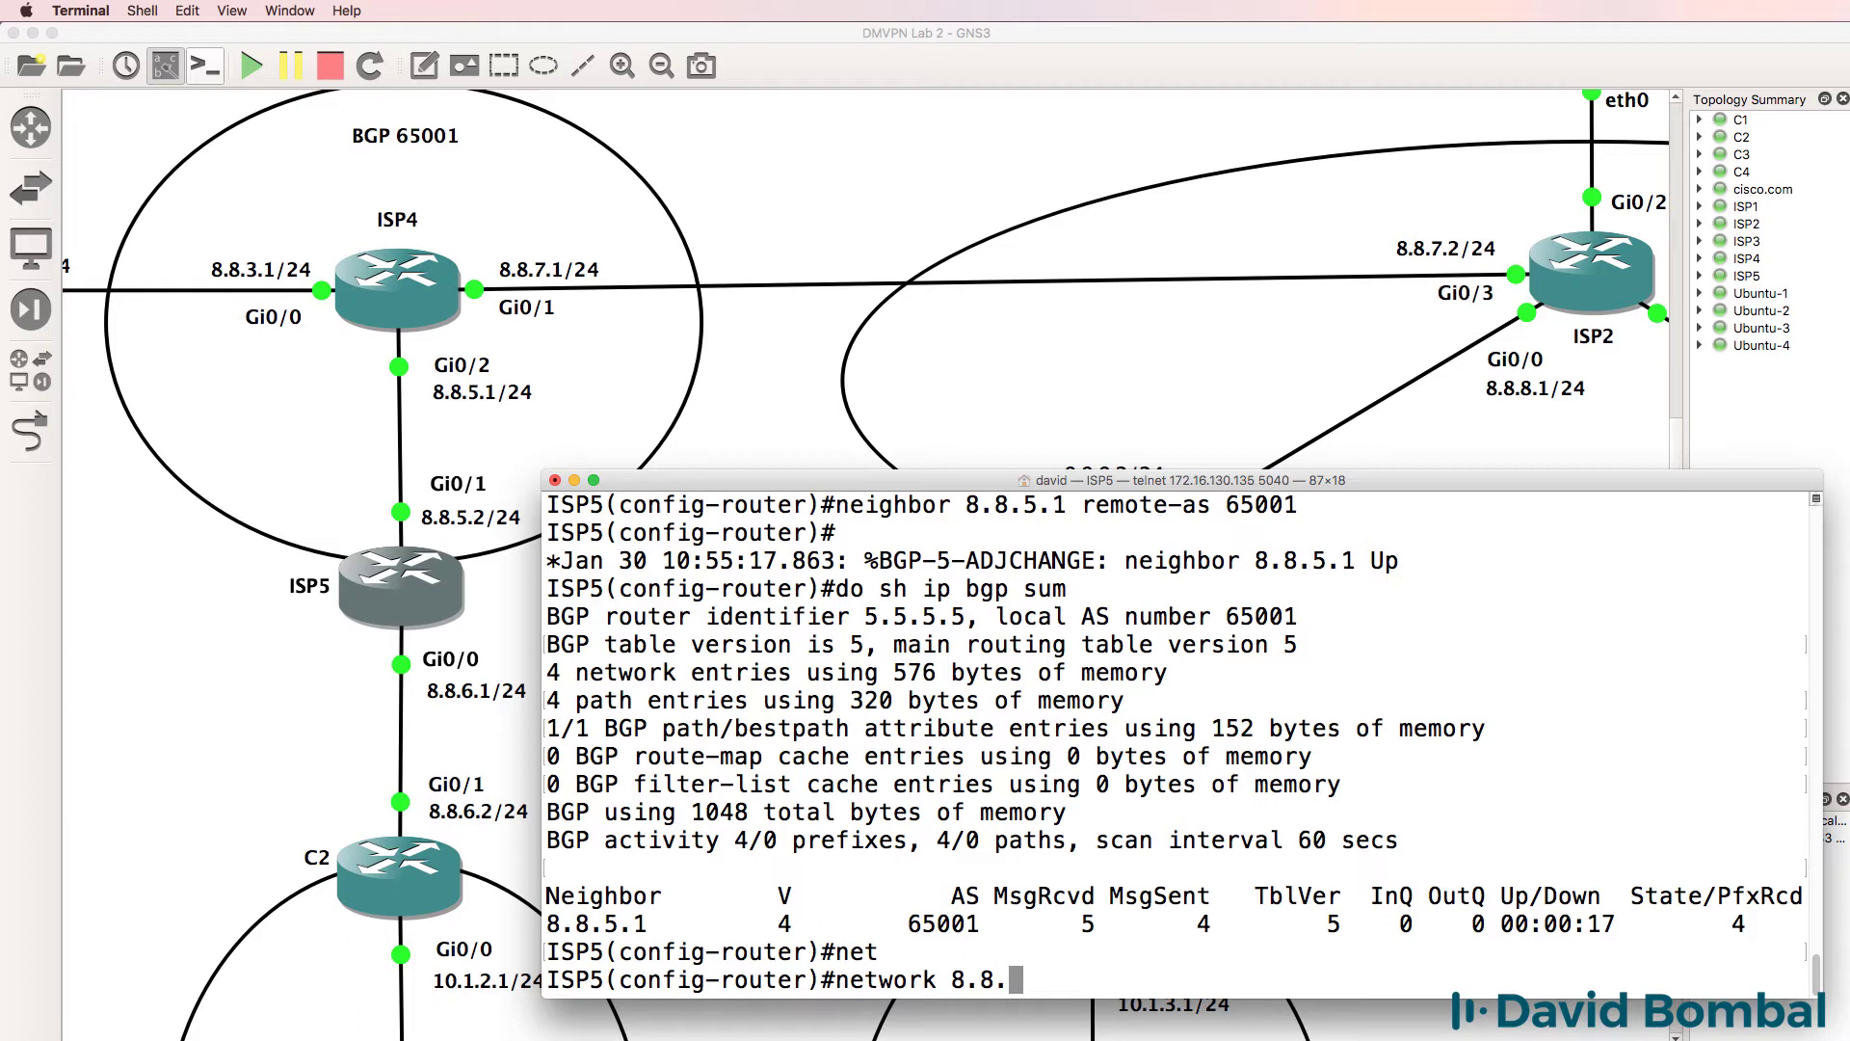
text(5.0 mask 255.2)
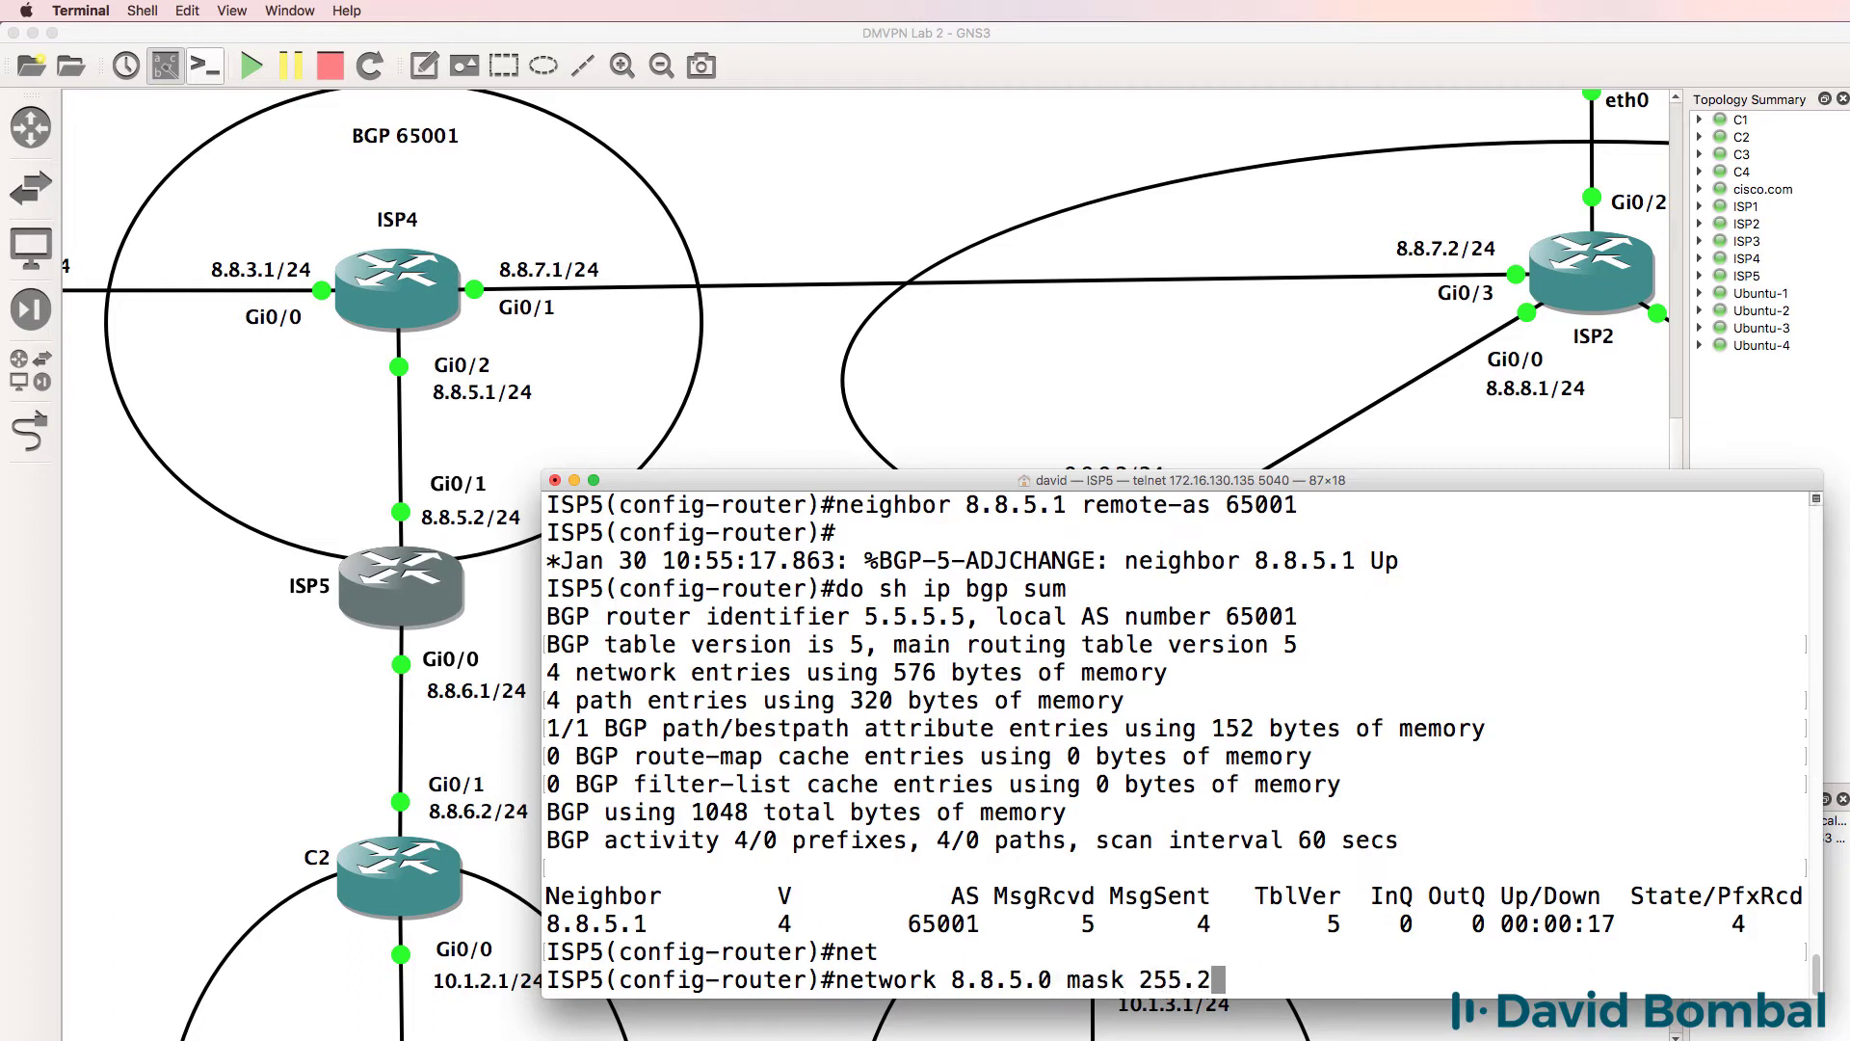
text(55.255.0)
key(Return)
key(Up)
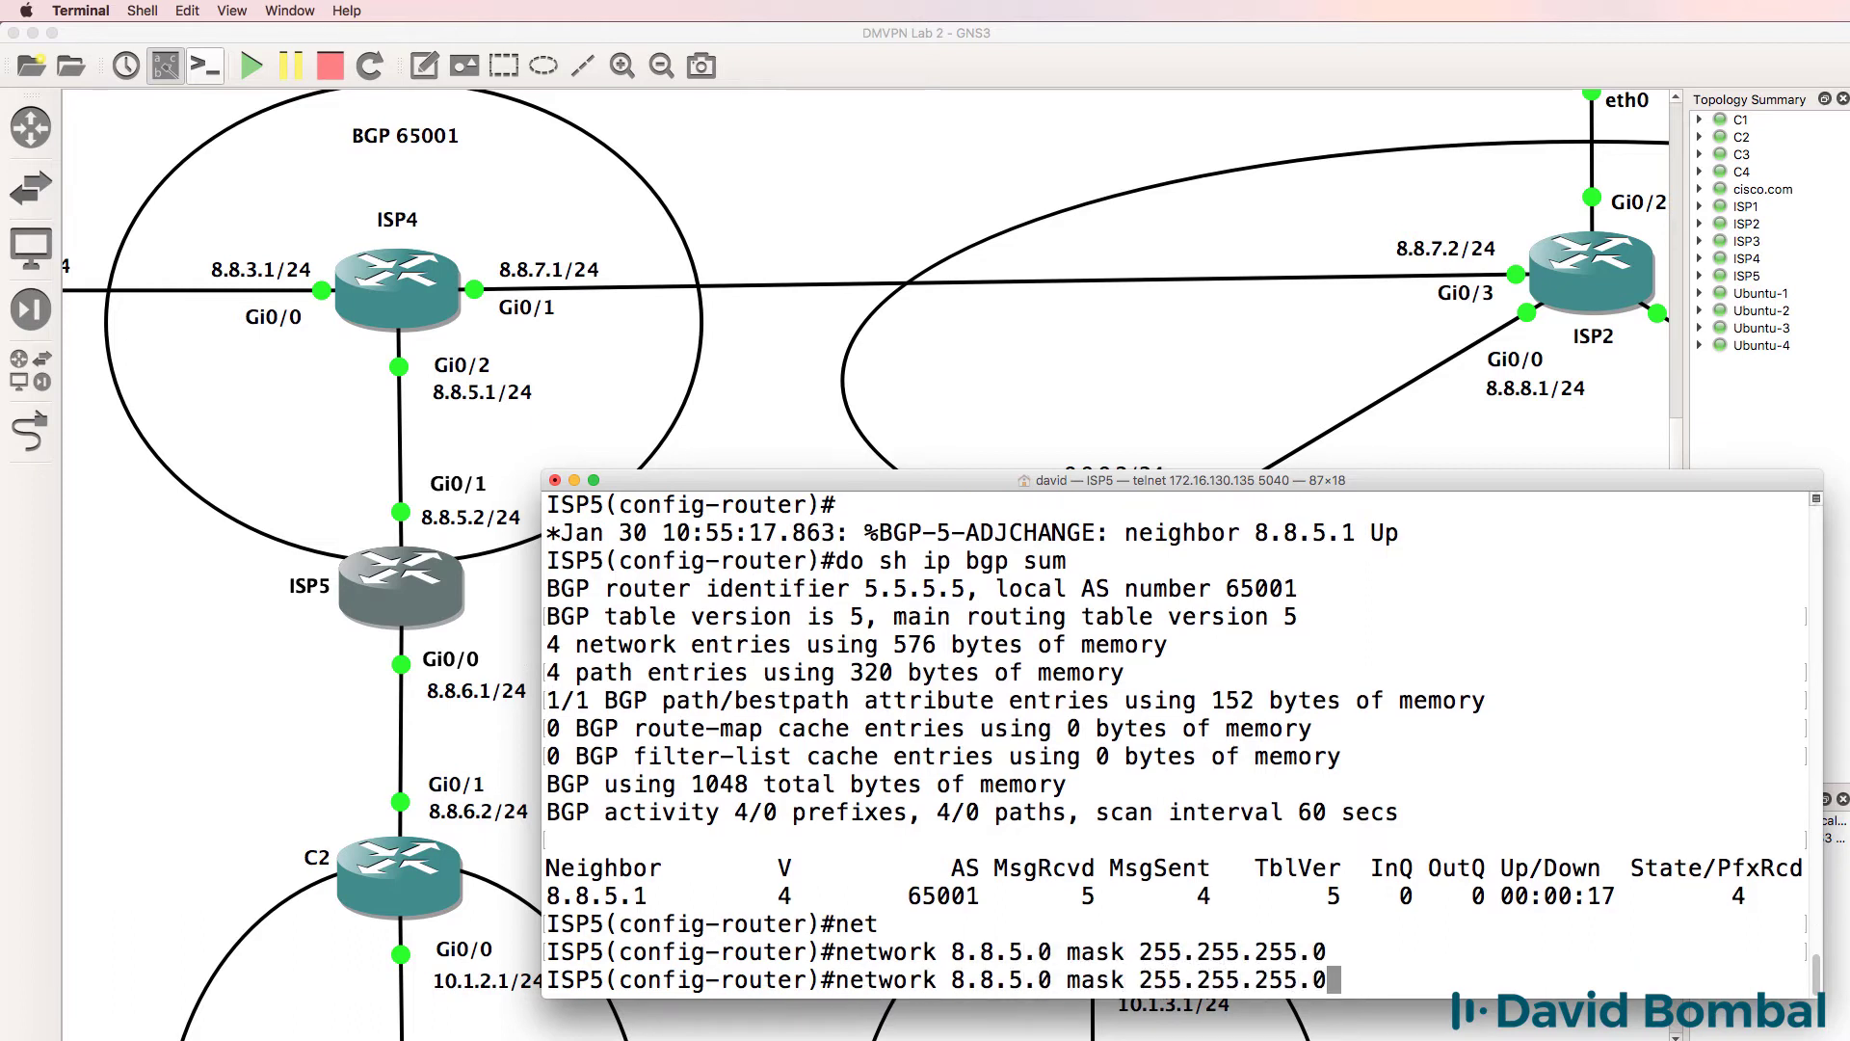
key(Left)
key(Left)
key(Left)
key(Left)
key(Left)
key(Left)
key(Left)
key(Left)
key(Left)
key(Left)
key(Left)
key(Left)
key(Left)
key(Left)
key(BackSpace)
text(6)
key(Return)
text(do )
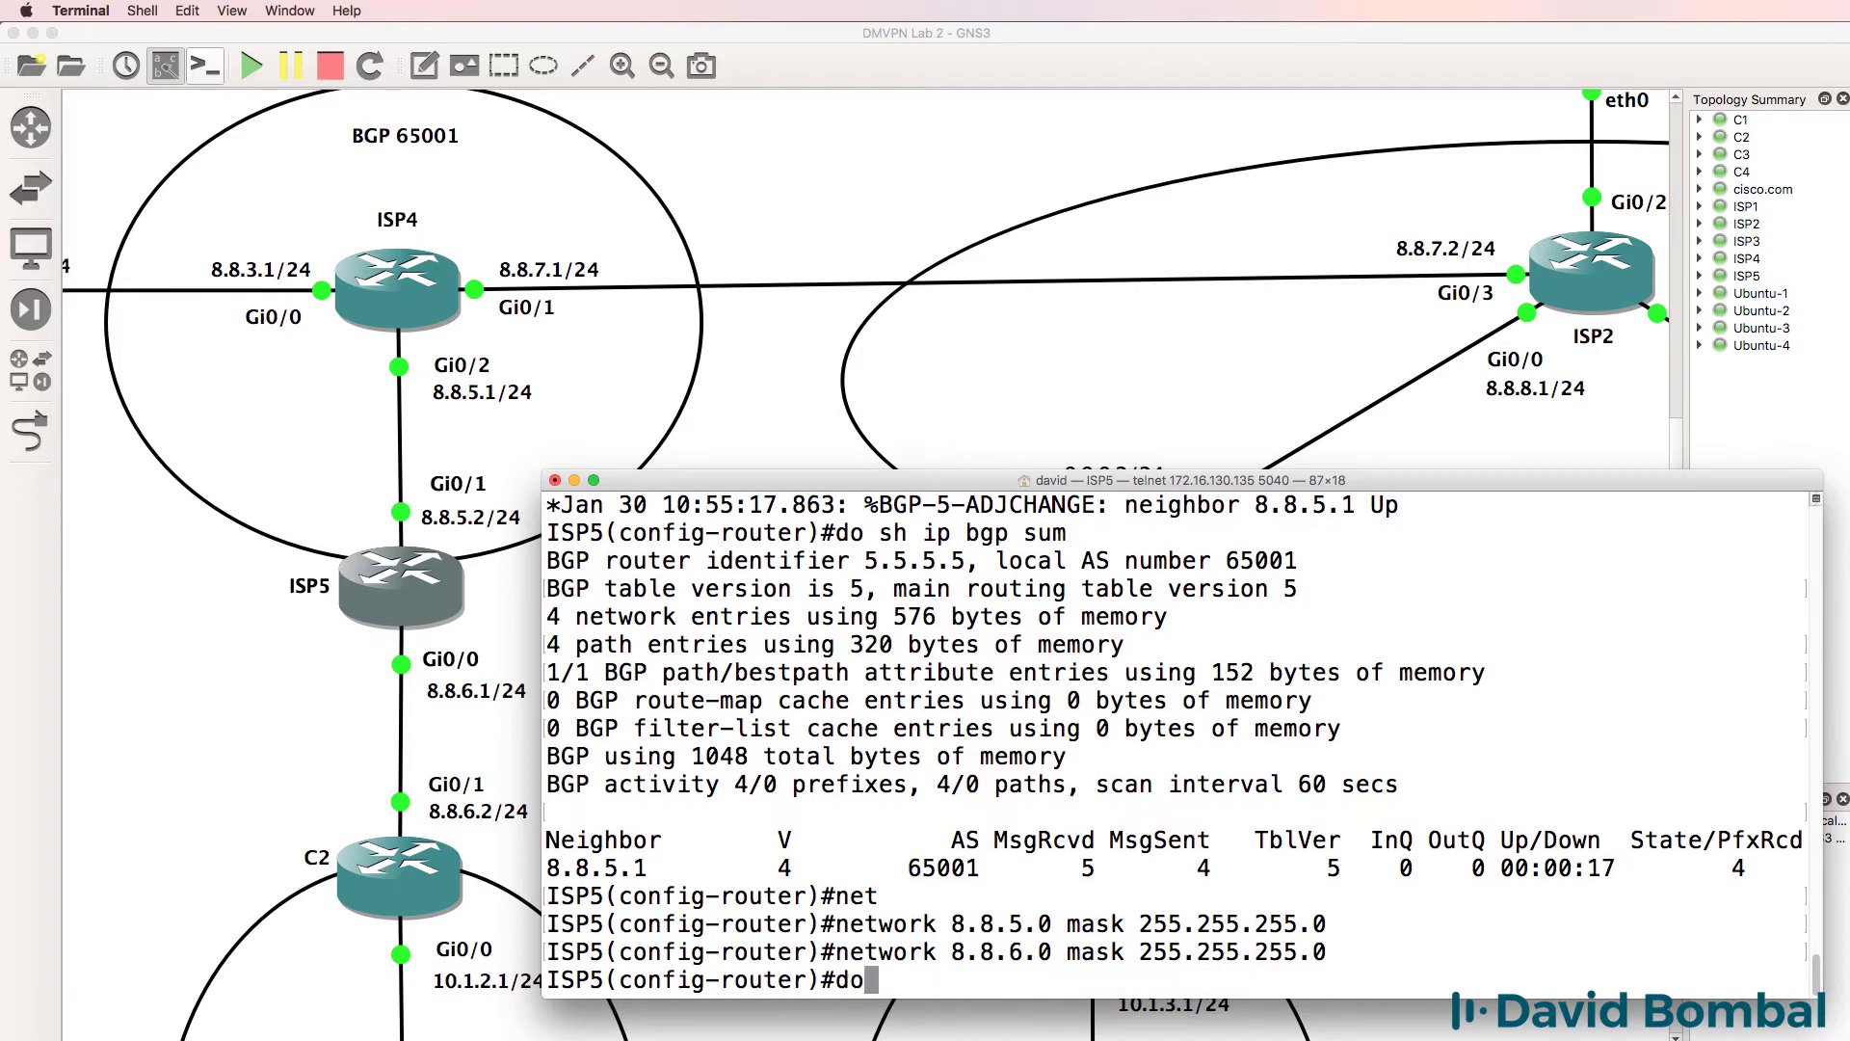
text(sh ip int br)
Step: Check ISP5's Loopback0 address and advertise 5.5.5.5/32 into BGP
key(Tab)
key(Return)
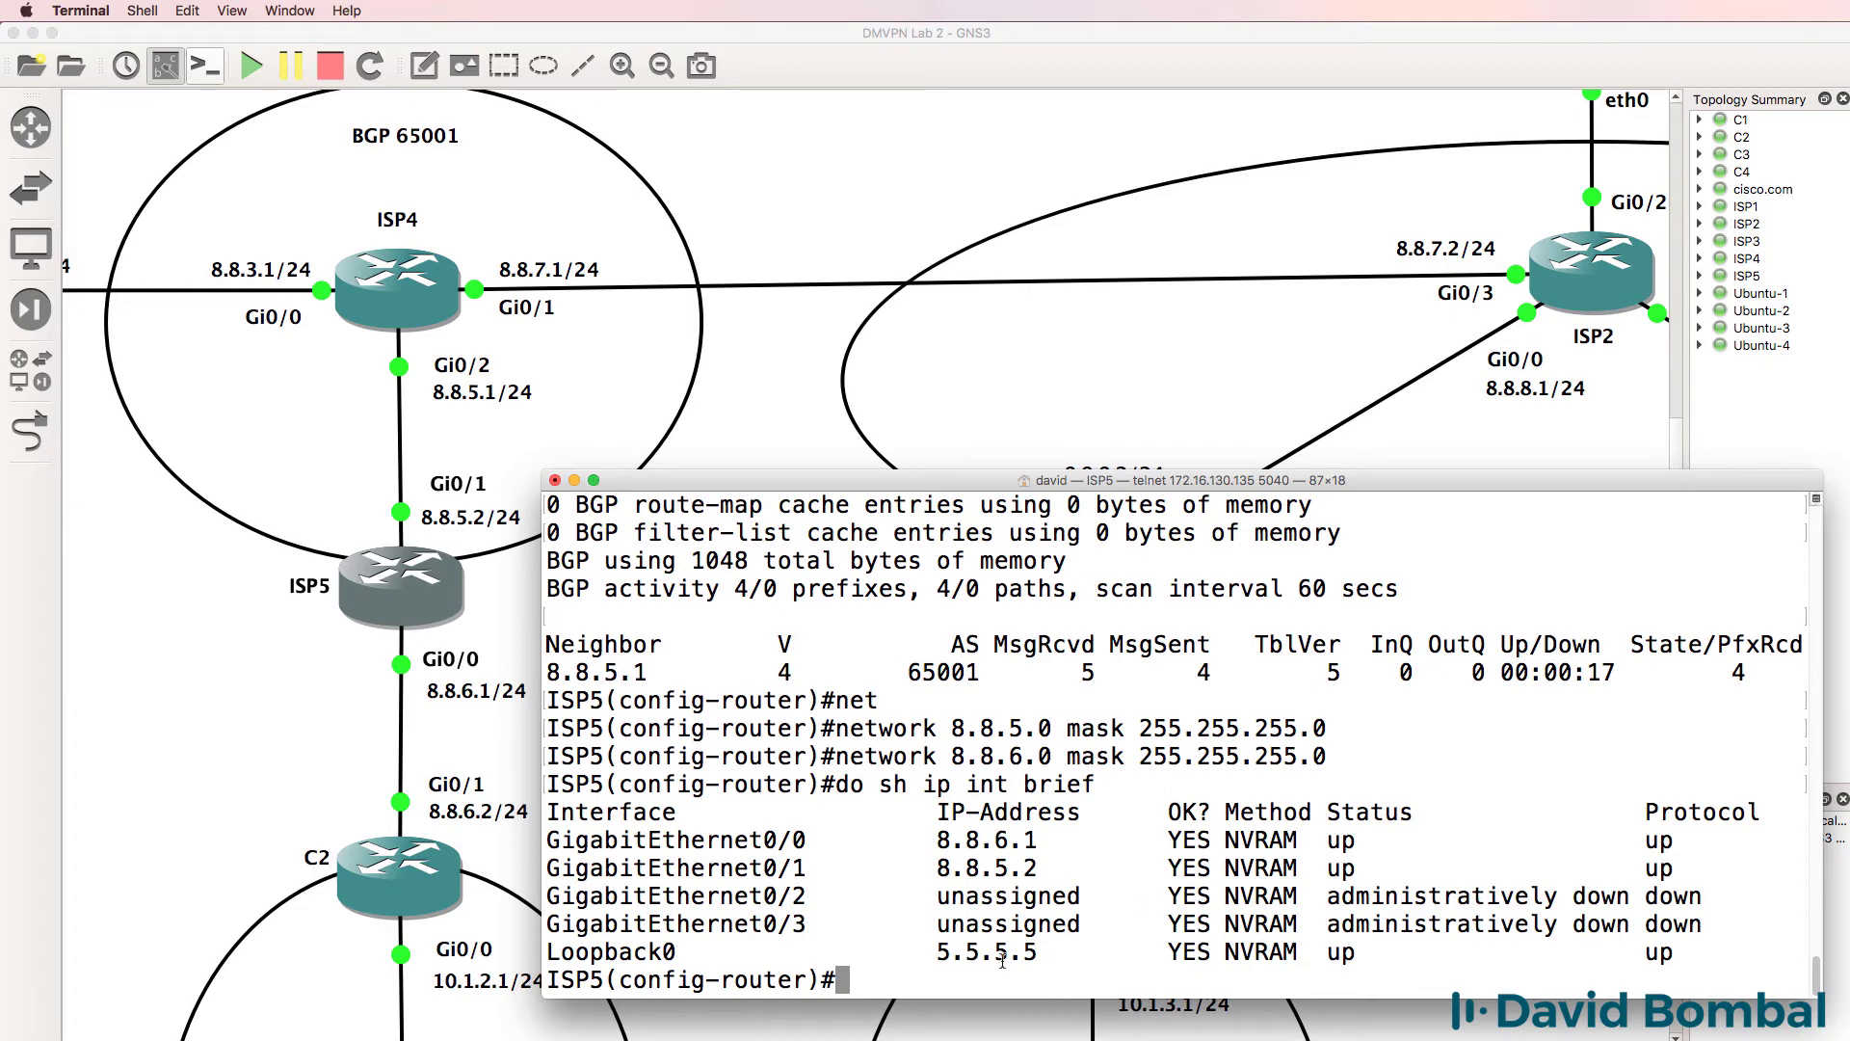
drag(1066, 954, 924, 953)
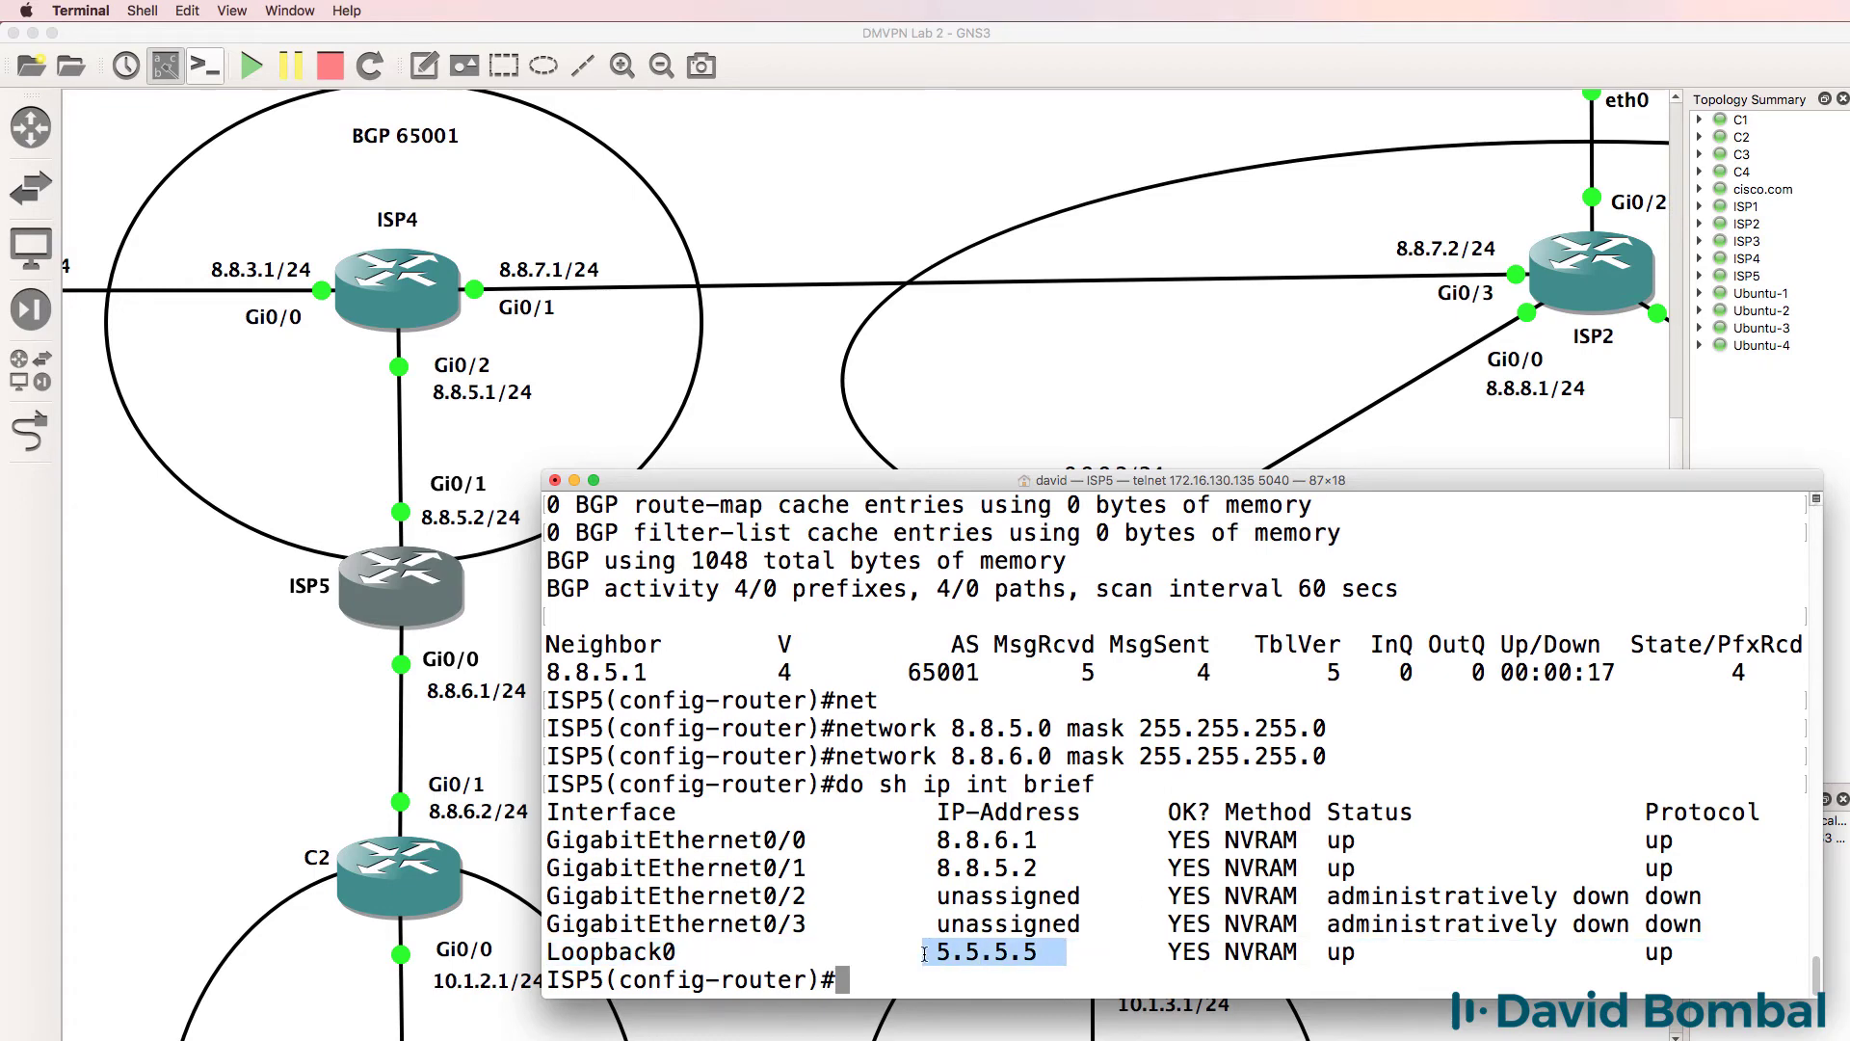
text(network)
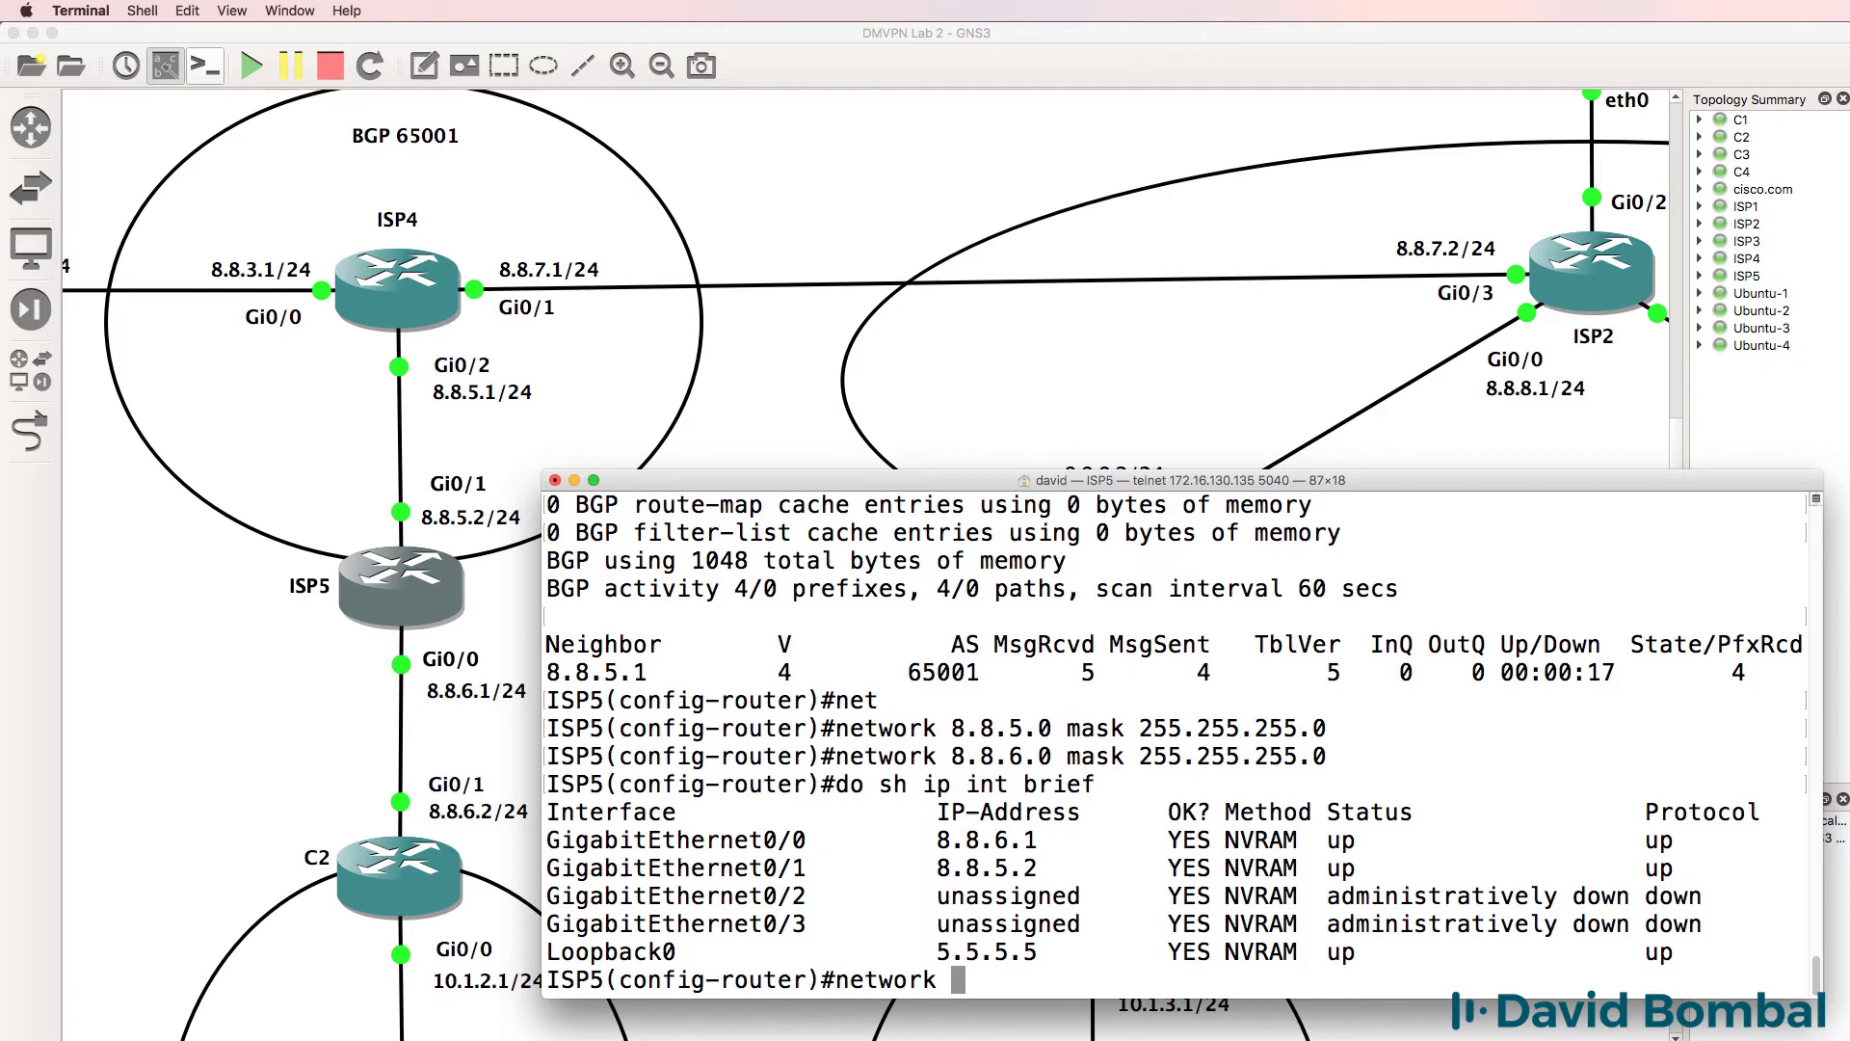
text( 5.5.5.5 ma)
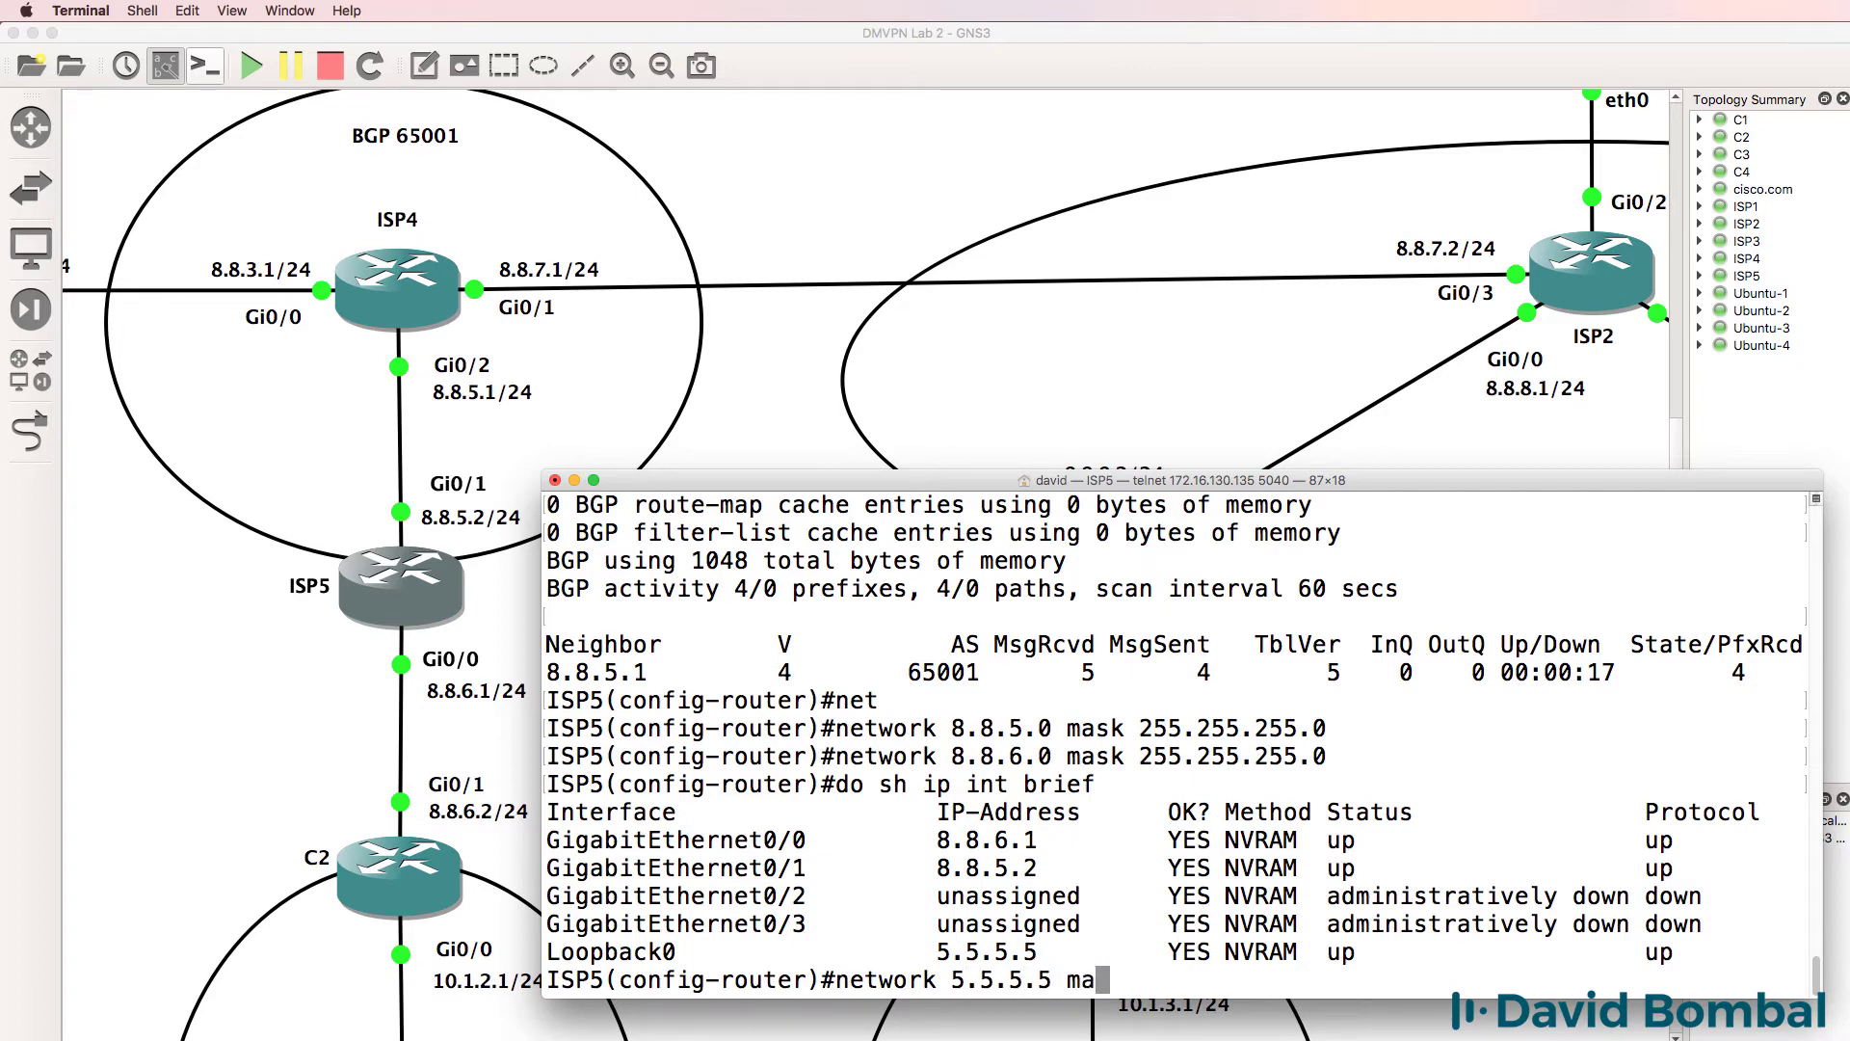
text(sk 255.255.255.255)
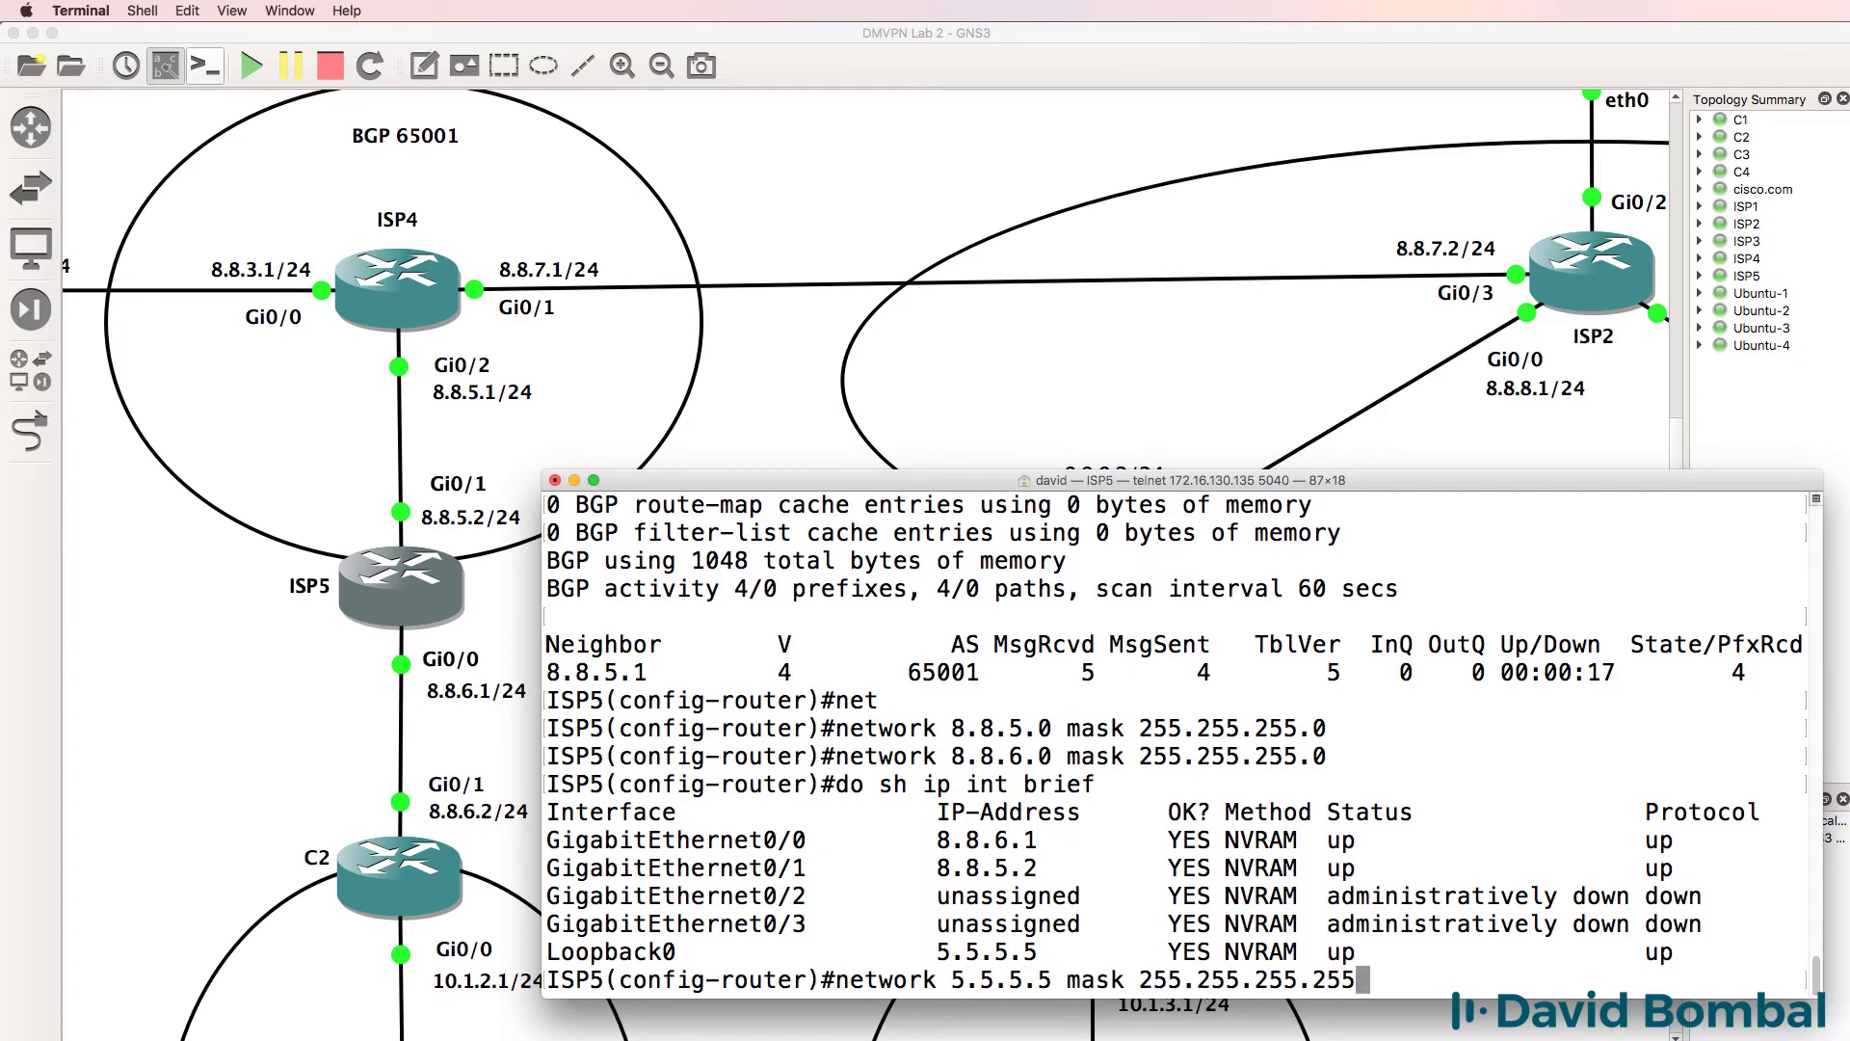
key(Return)
text(end)
Step: Exit config mode, show ISP5's BGP table, and highlight its six prefixes, including 4.4.4.4/32 and 8.8.7.0/24
key(Return)
key(Return)
key(Return)
text(s)
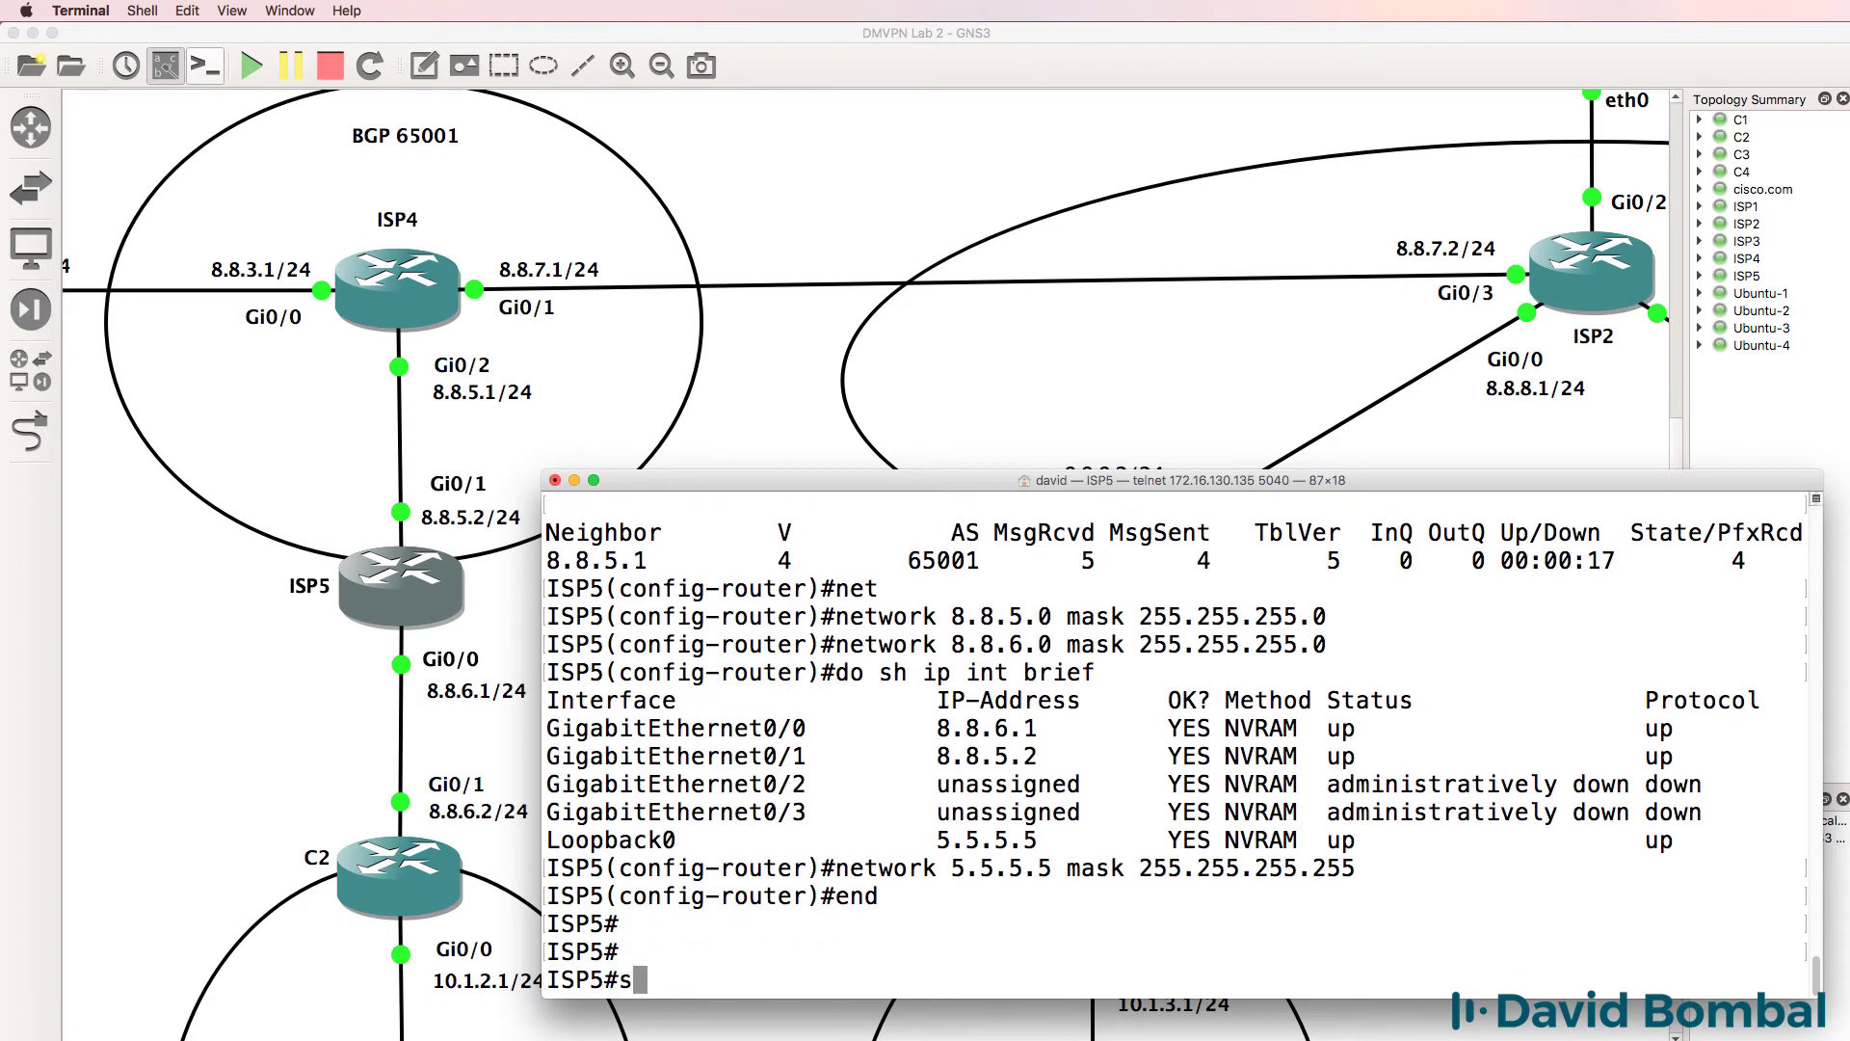
text(h ip bgp)
key(Return)
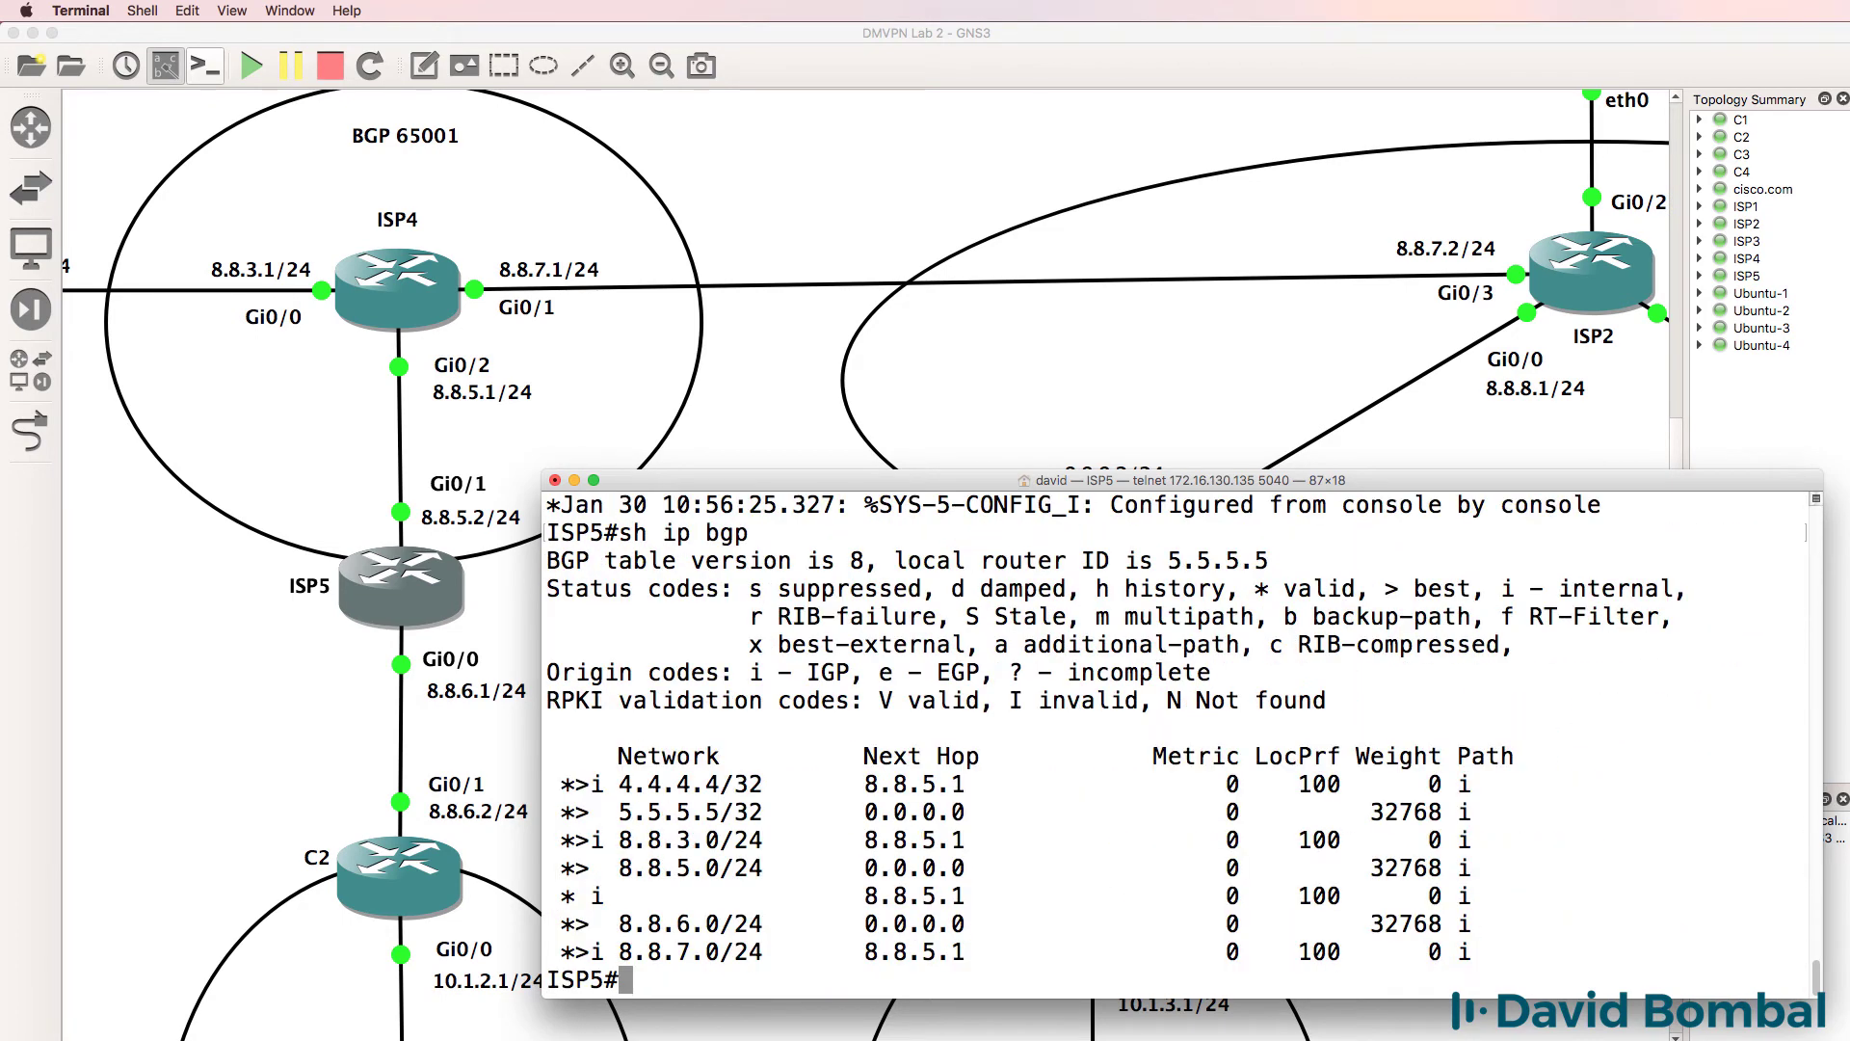
drag(782, 804, 608, 810)
mouse_move(777, 781)
mouse_down()
mouse_move(608, 782)
mouse_move(777, 845)
mouse_up()
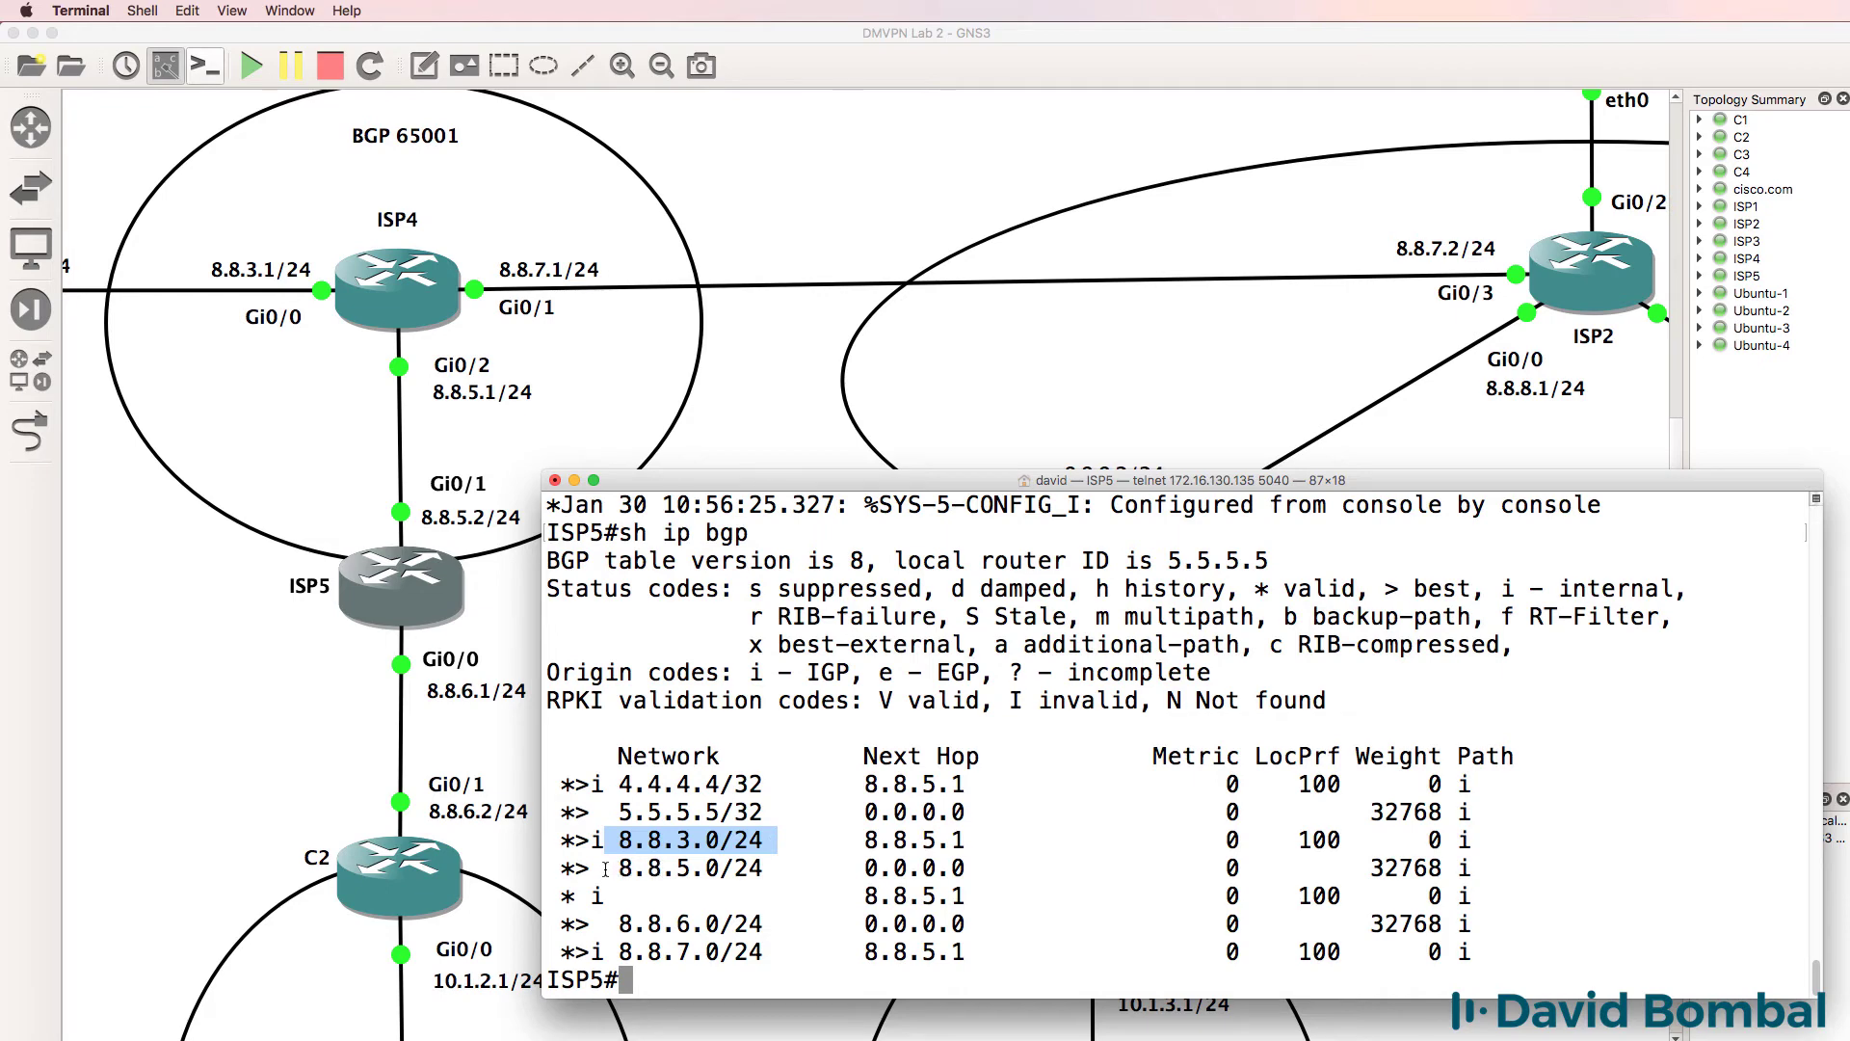
drag(605, 866, 782, 871)
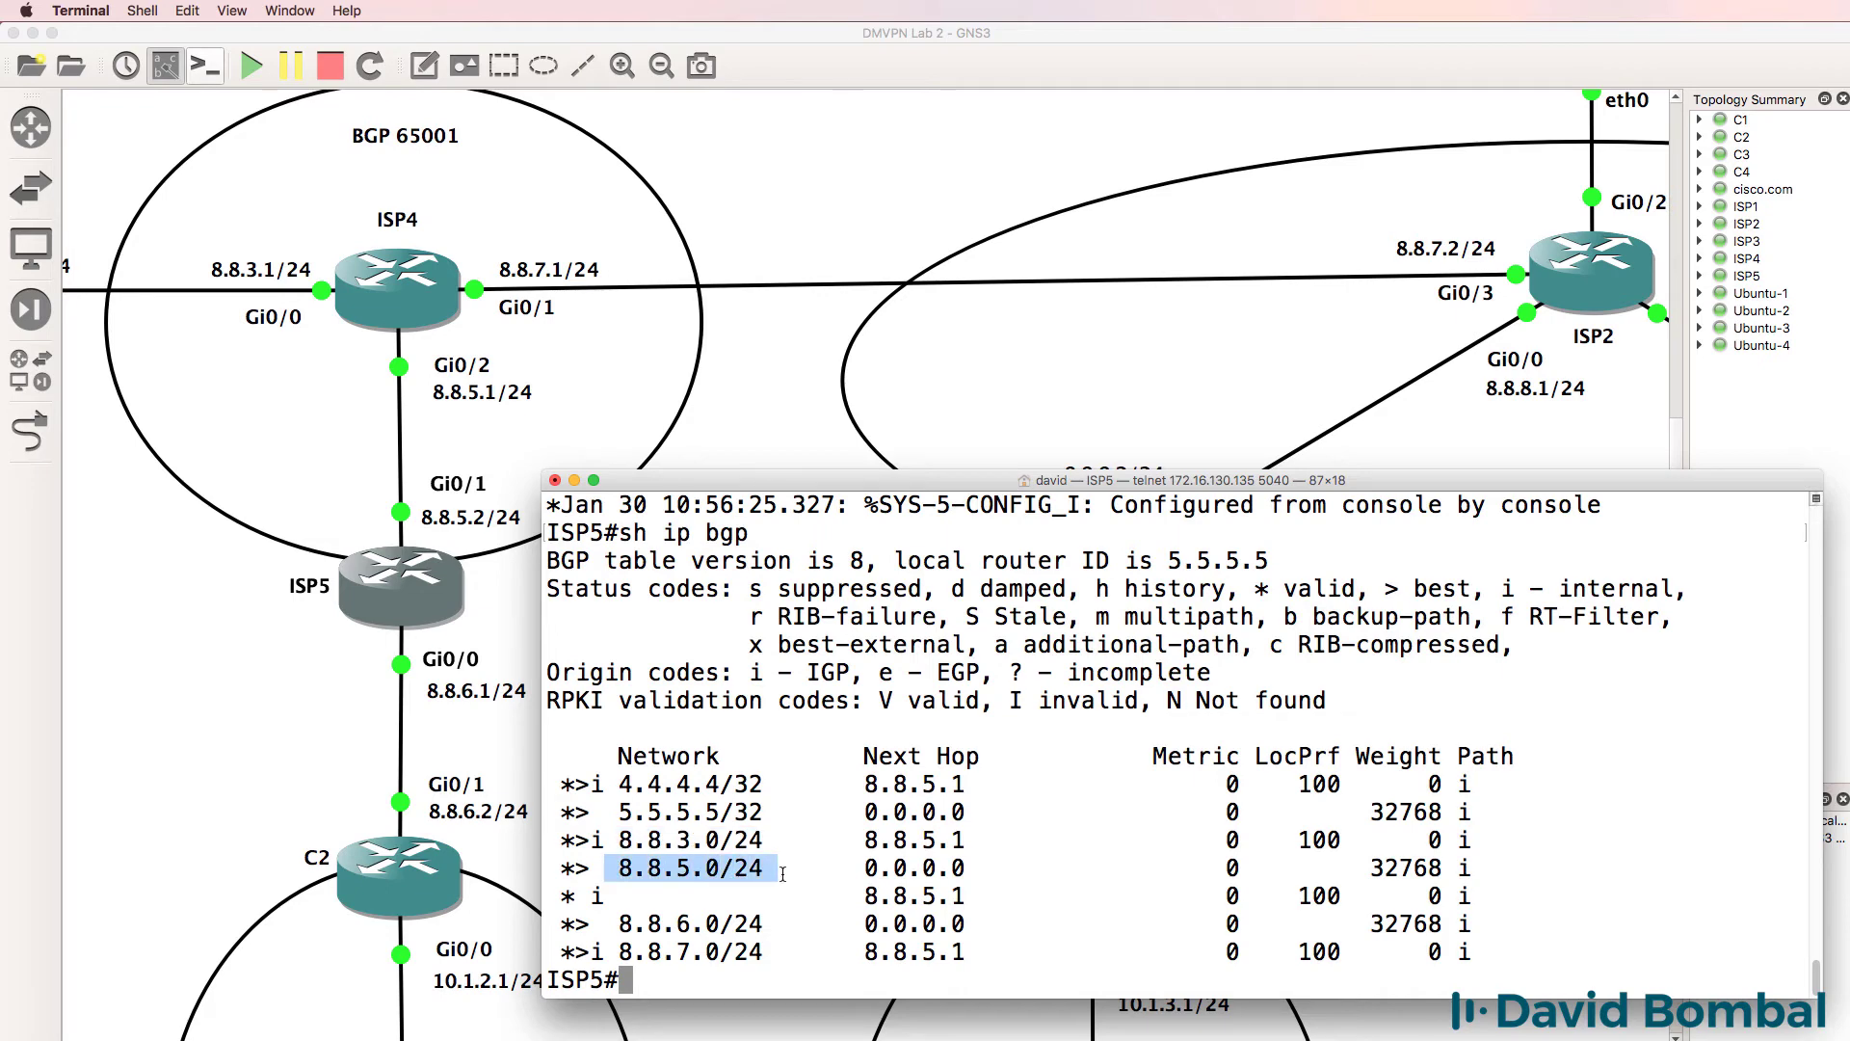
drag(631, 922, 754, 920)
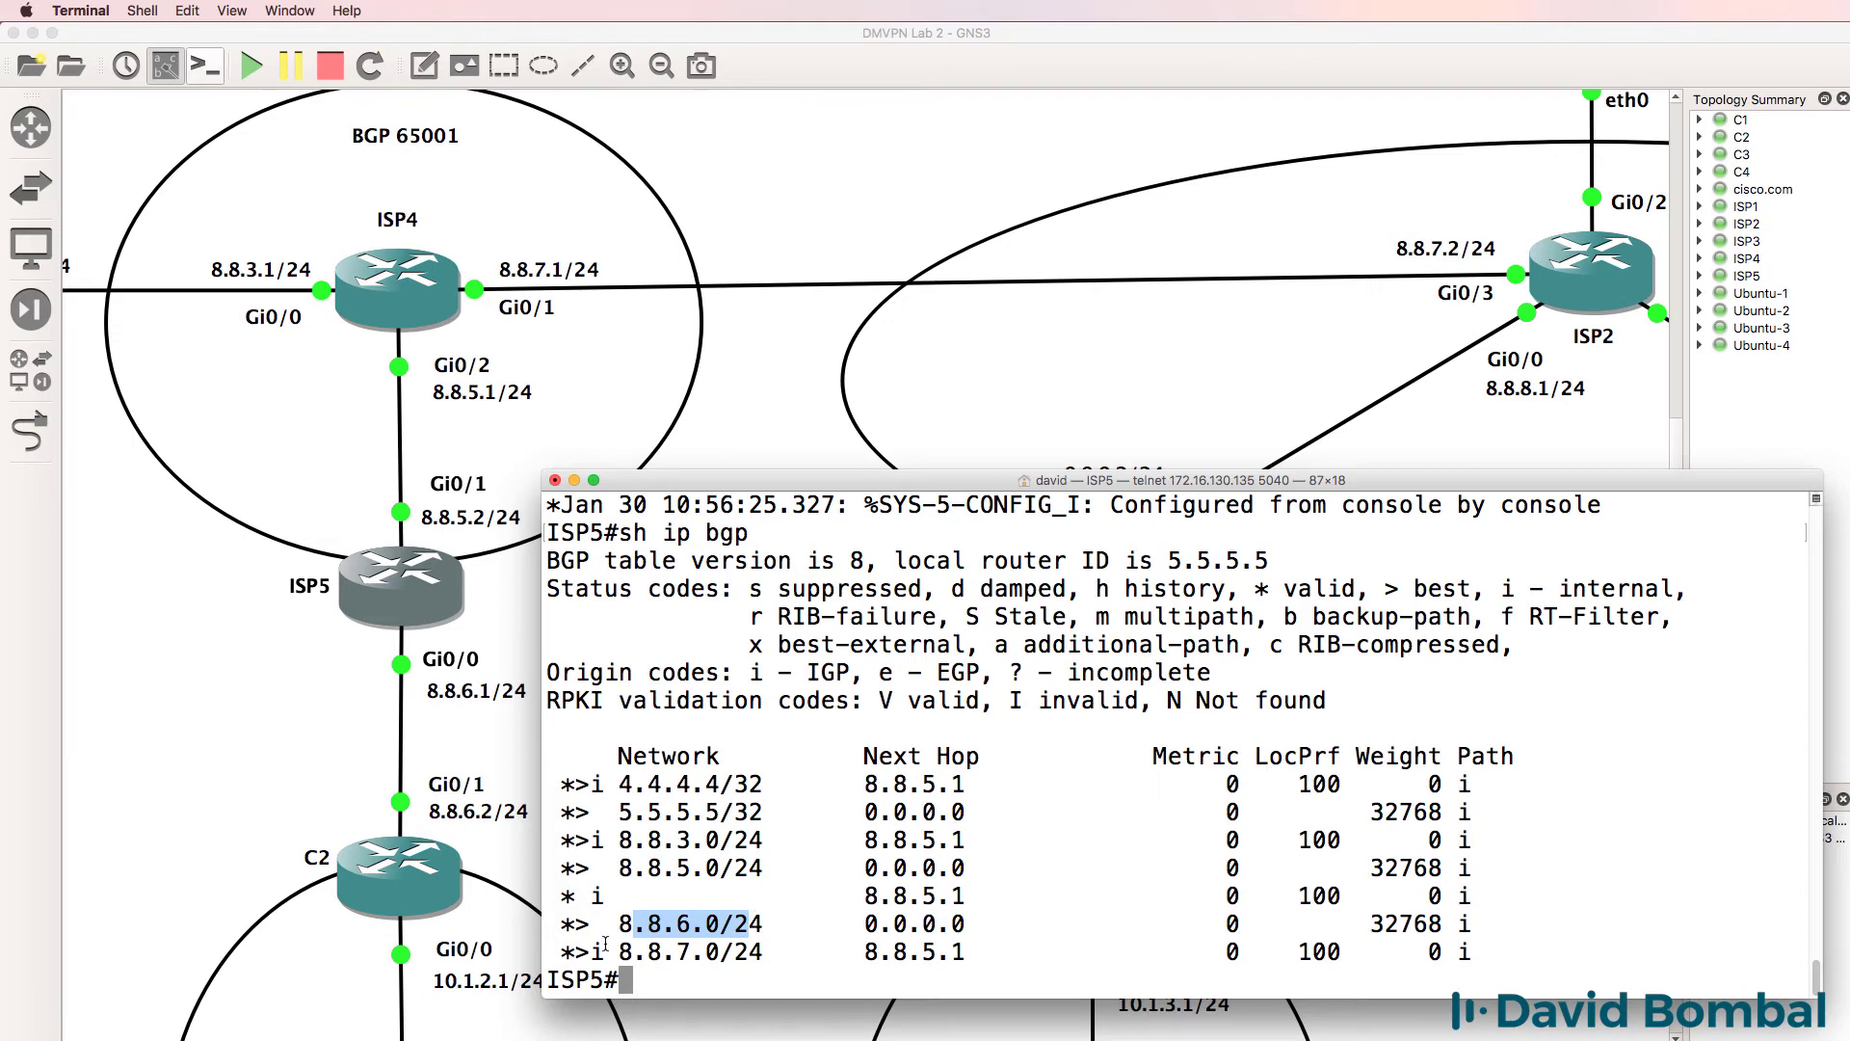
drag(604, 947, 763, 951)
text(ping )
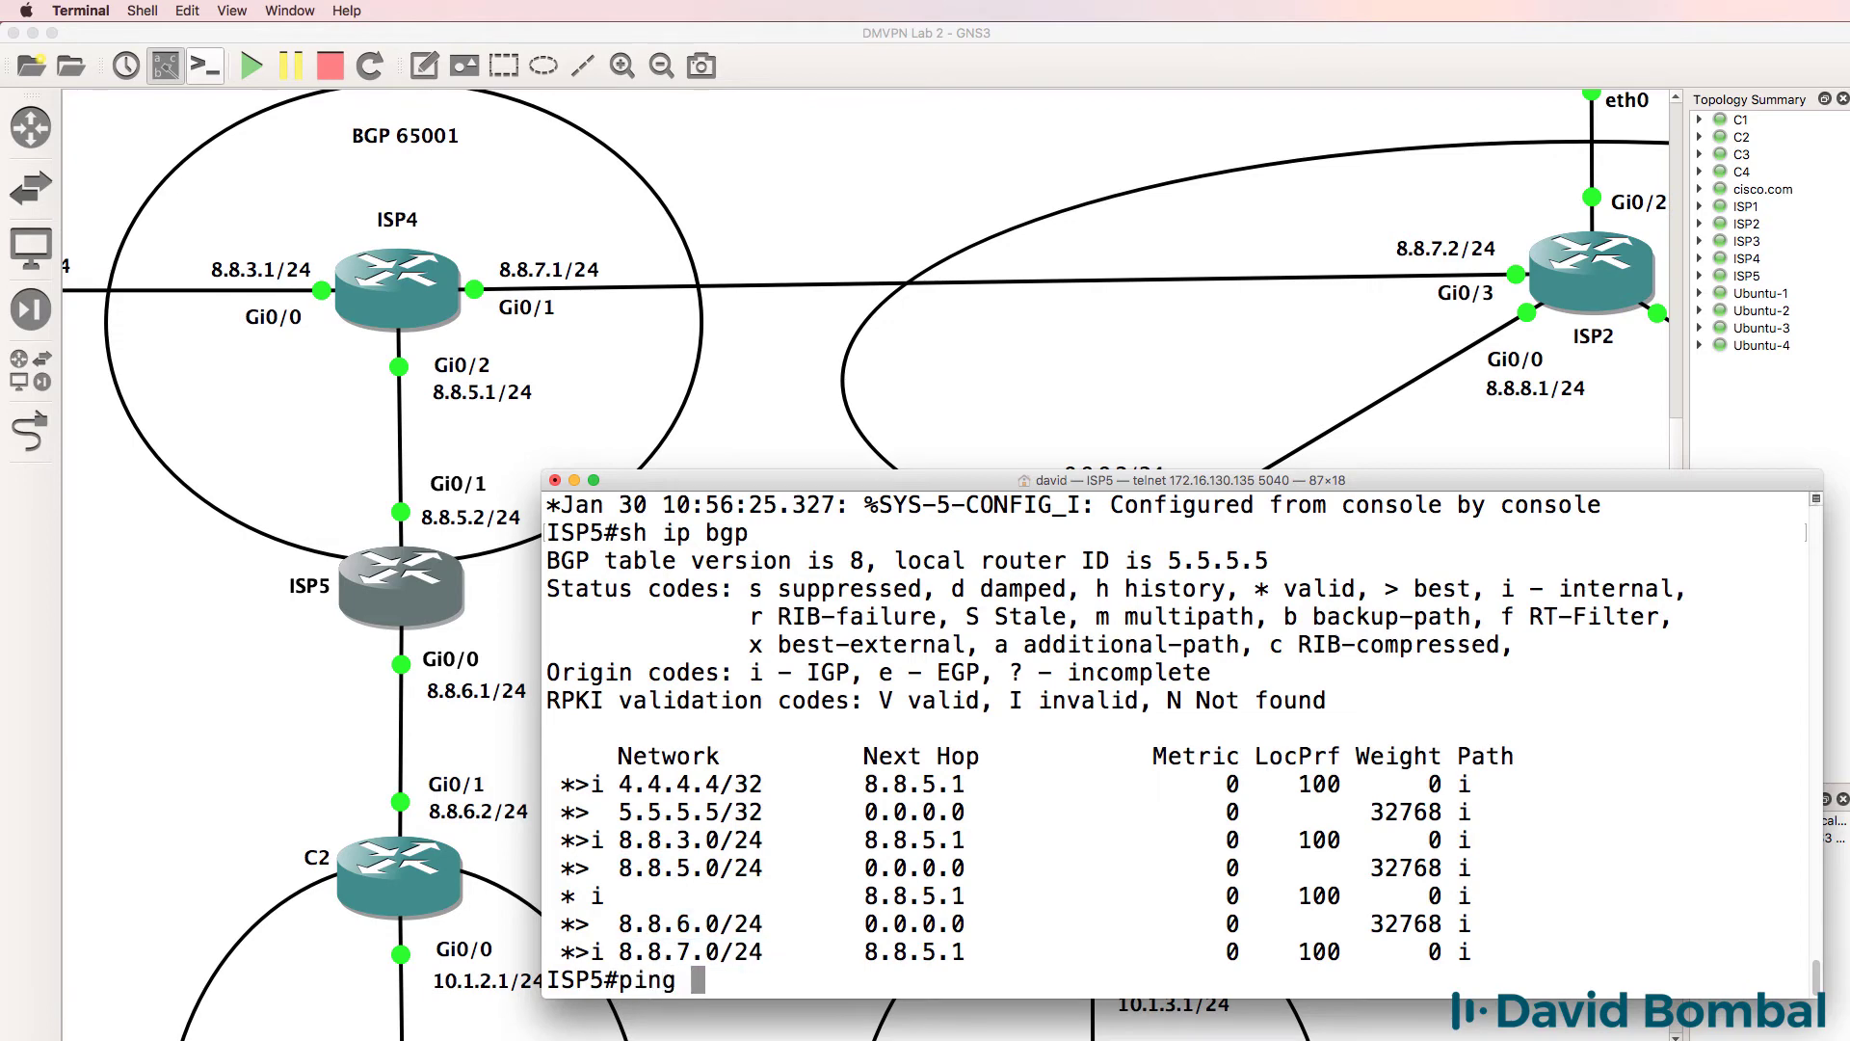
text(8.8.3.1)
Step: Ping 8.8.3.1, 8.8.7.1 and 4.4.4.4 from ISP5, then return to the GNS3 canvas
key(Return)
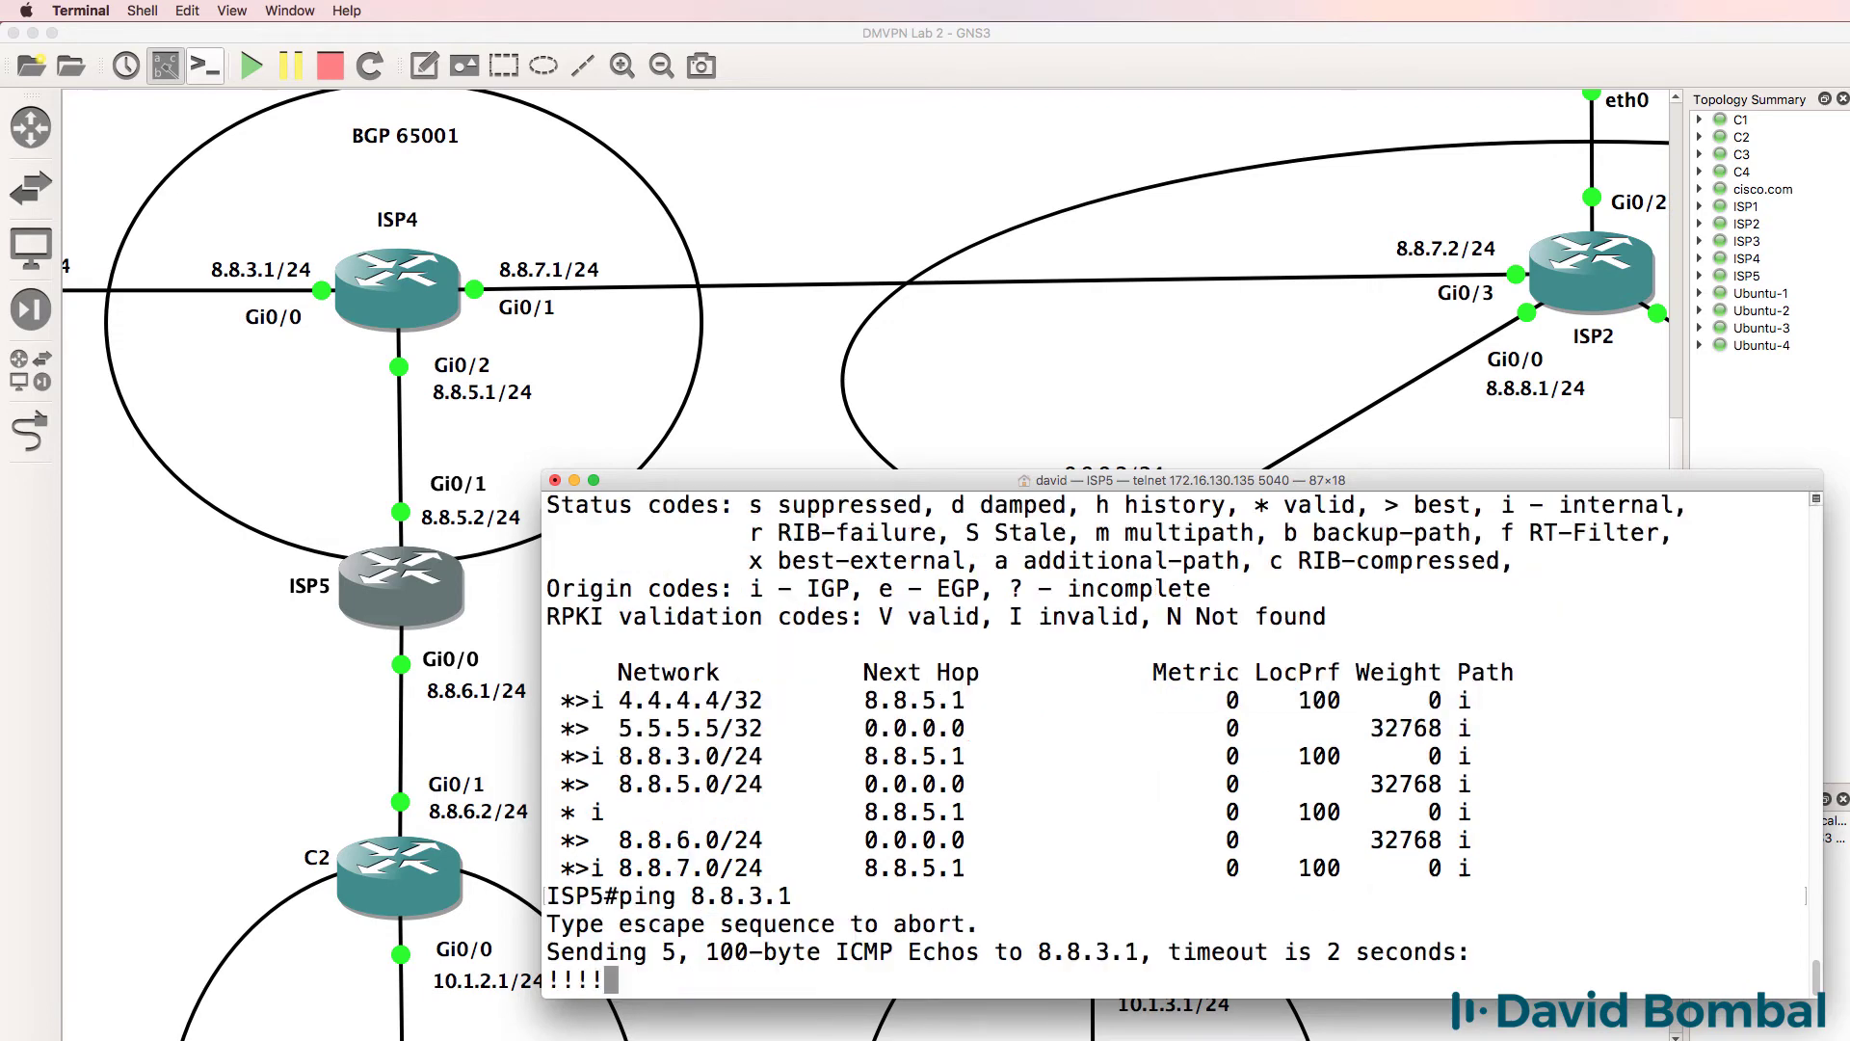
text(ping 8.8.7)
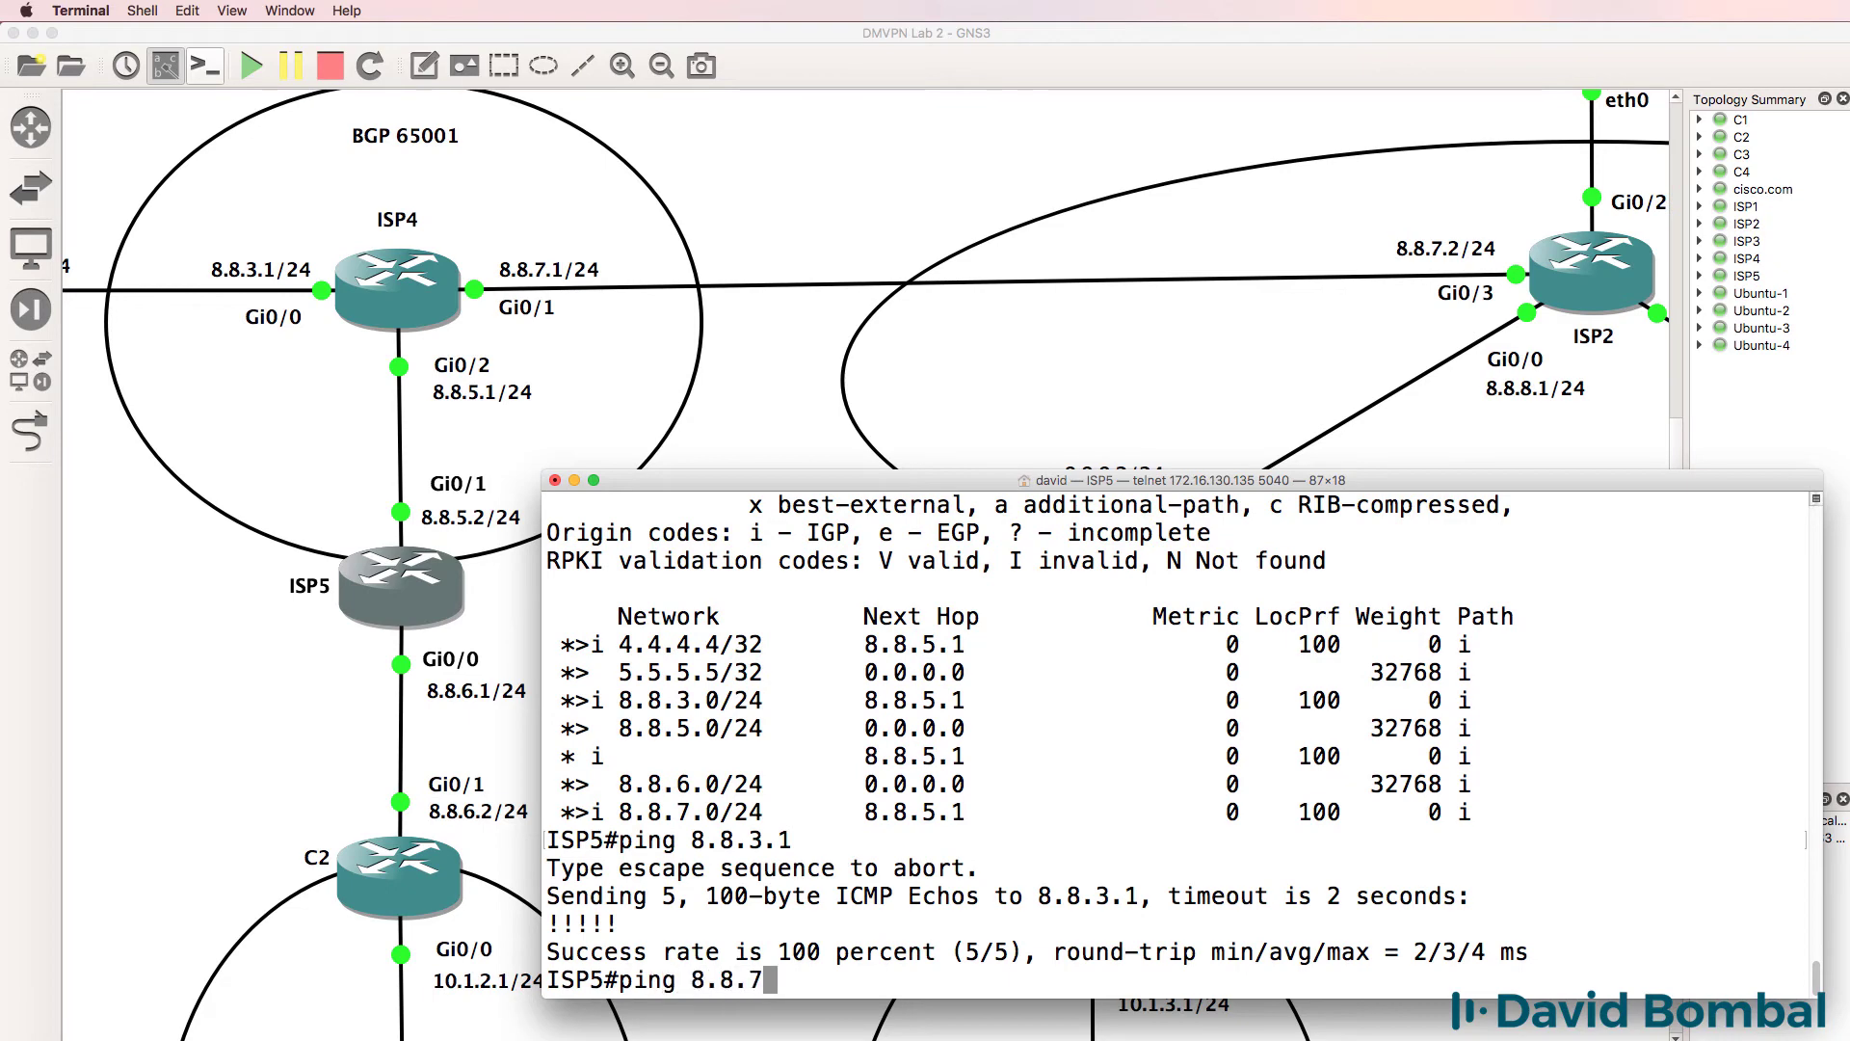
text(.1)
key(Return)
text(ping )
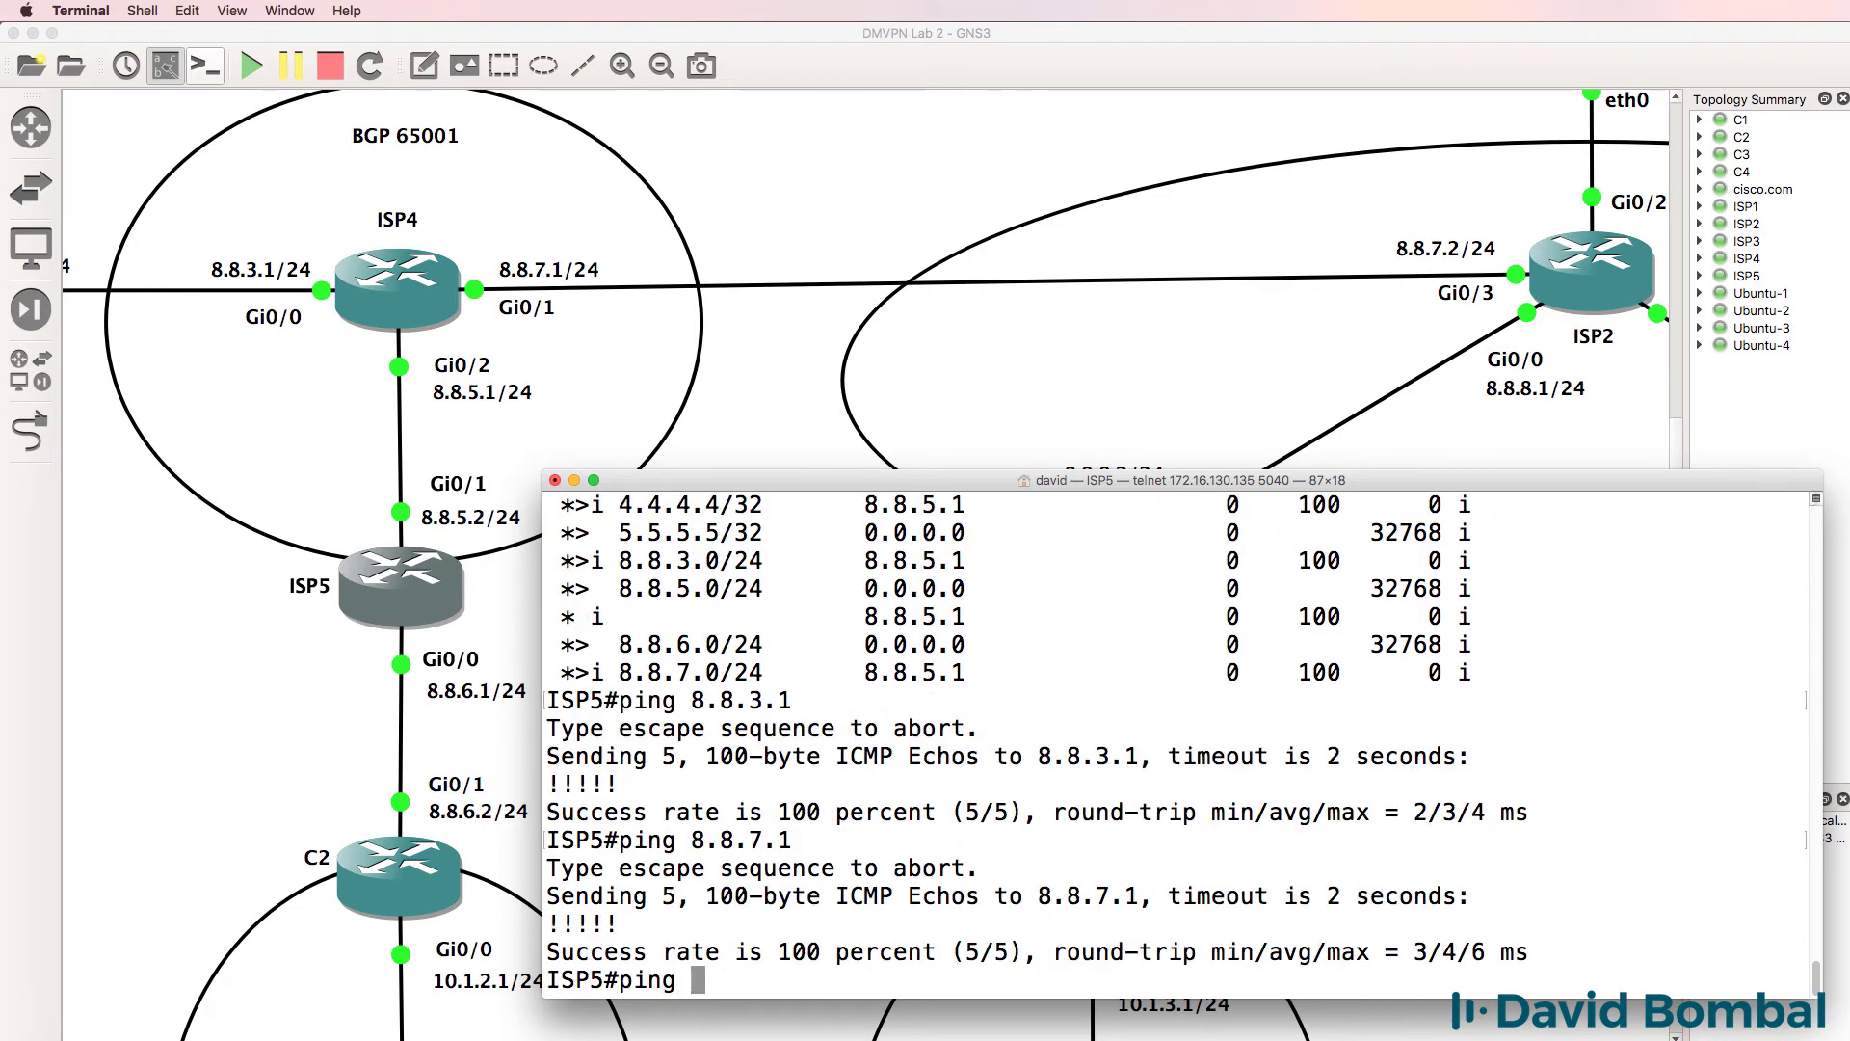
text(4.4.4.4)
key(Return)
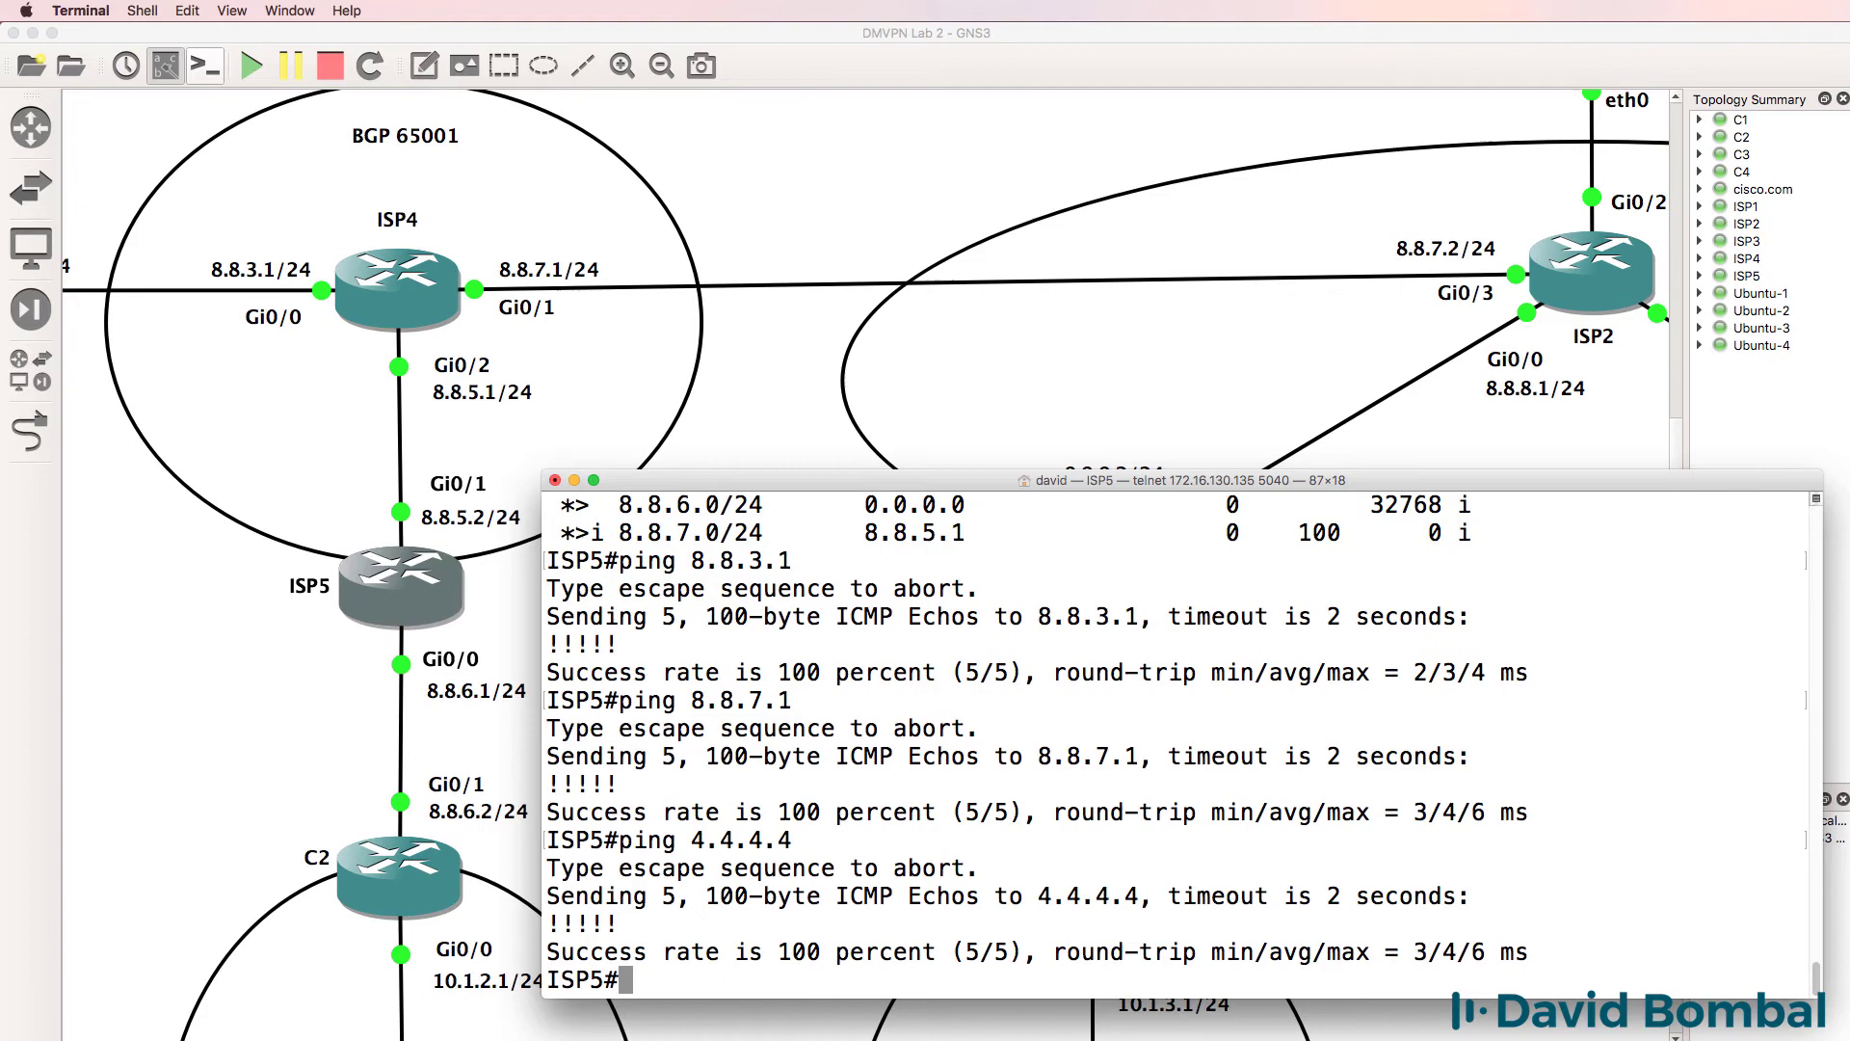
click(373, 325)
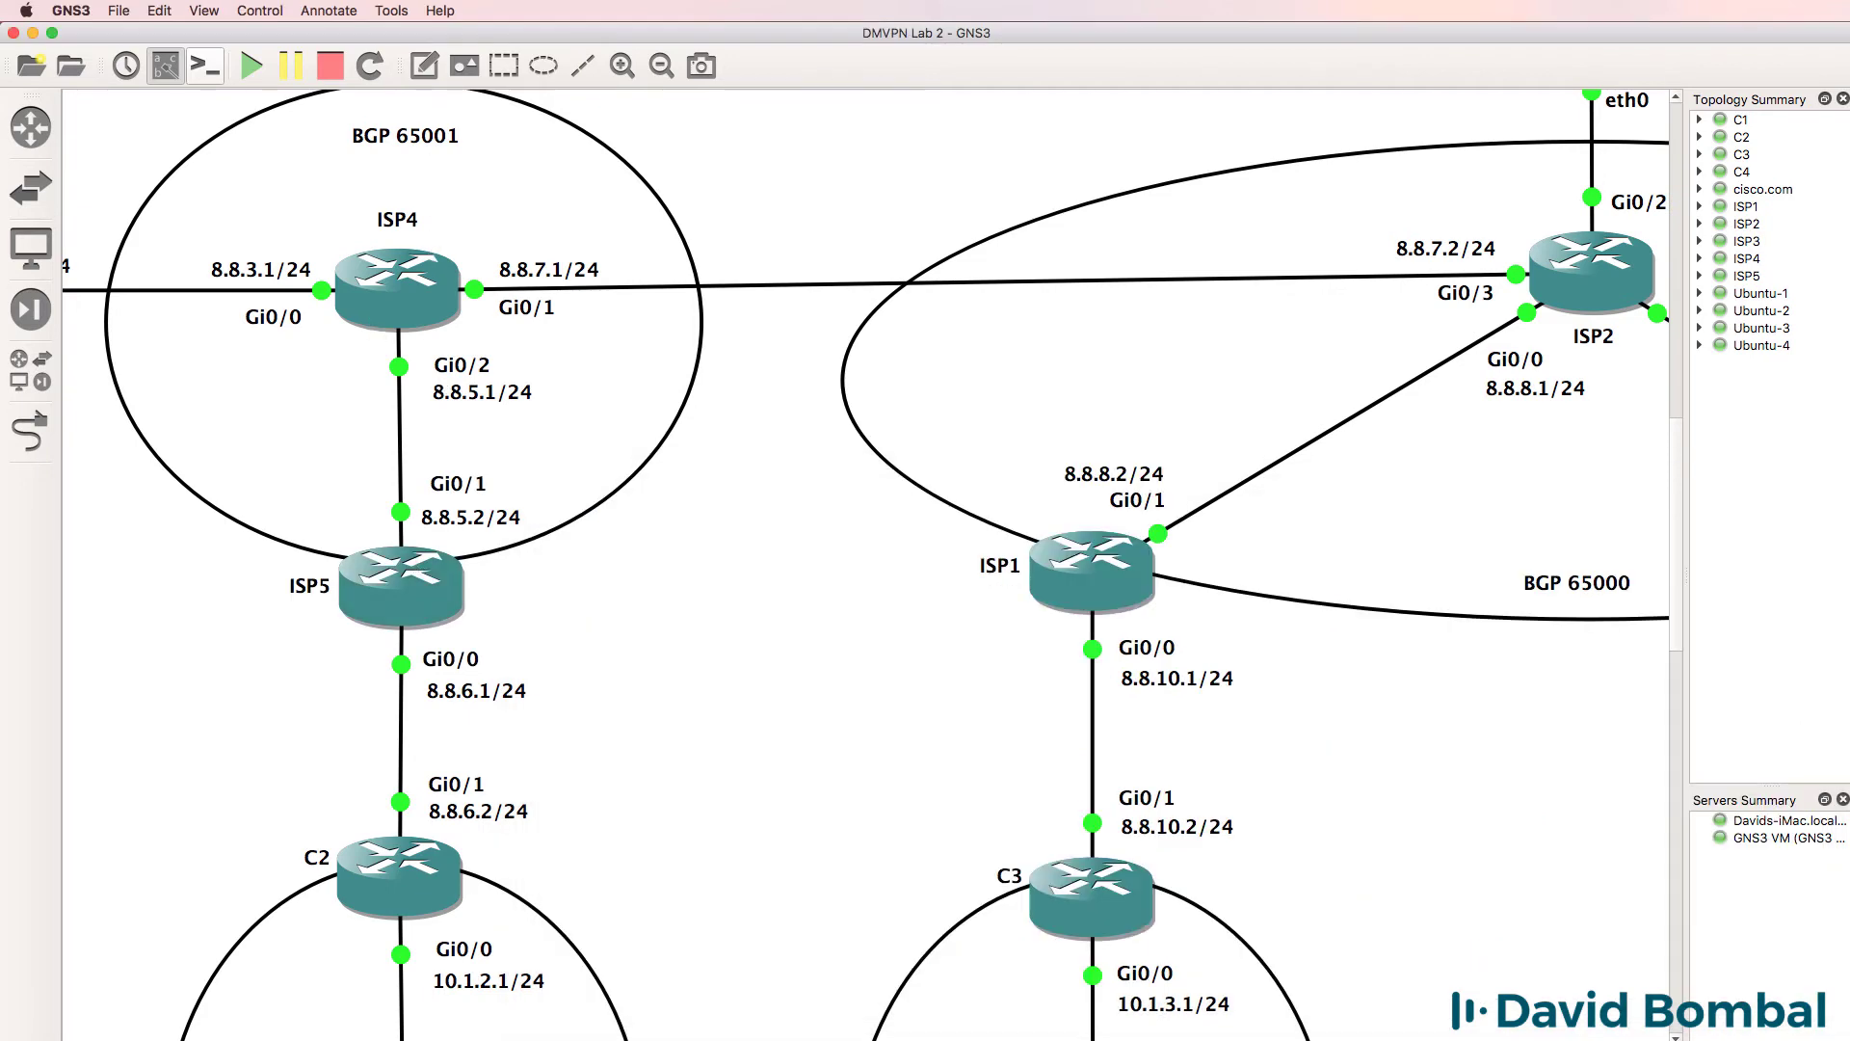
Step: Bring ISP4's console to the front from the Dock list and reposition it
right_click(601, 1039)
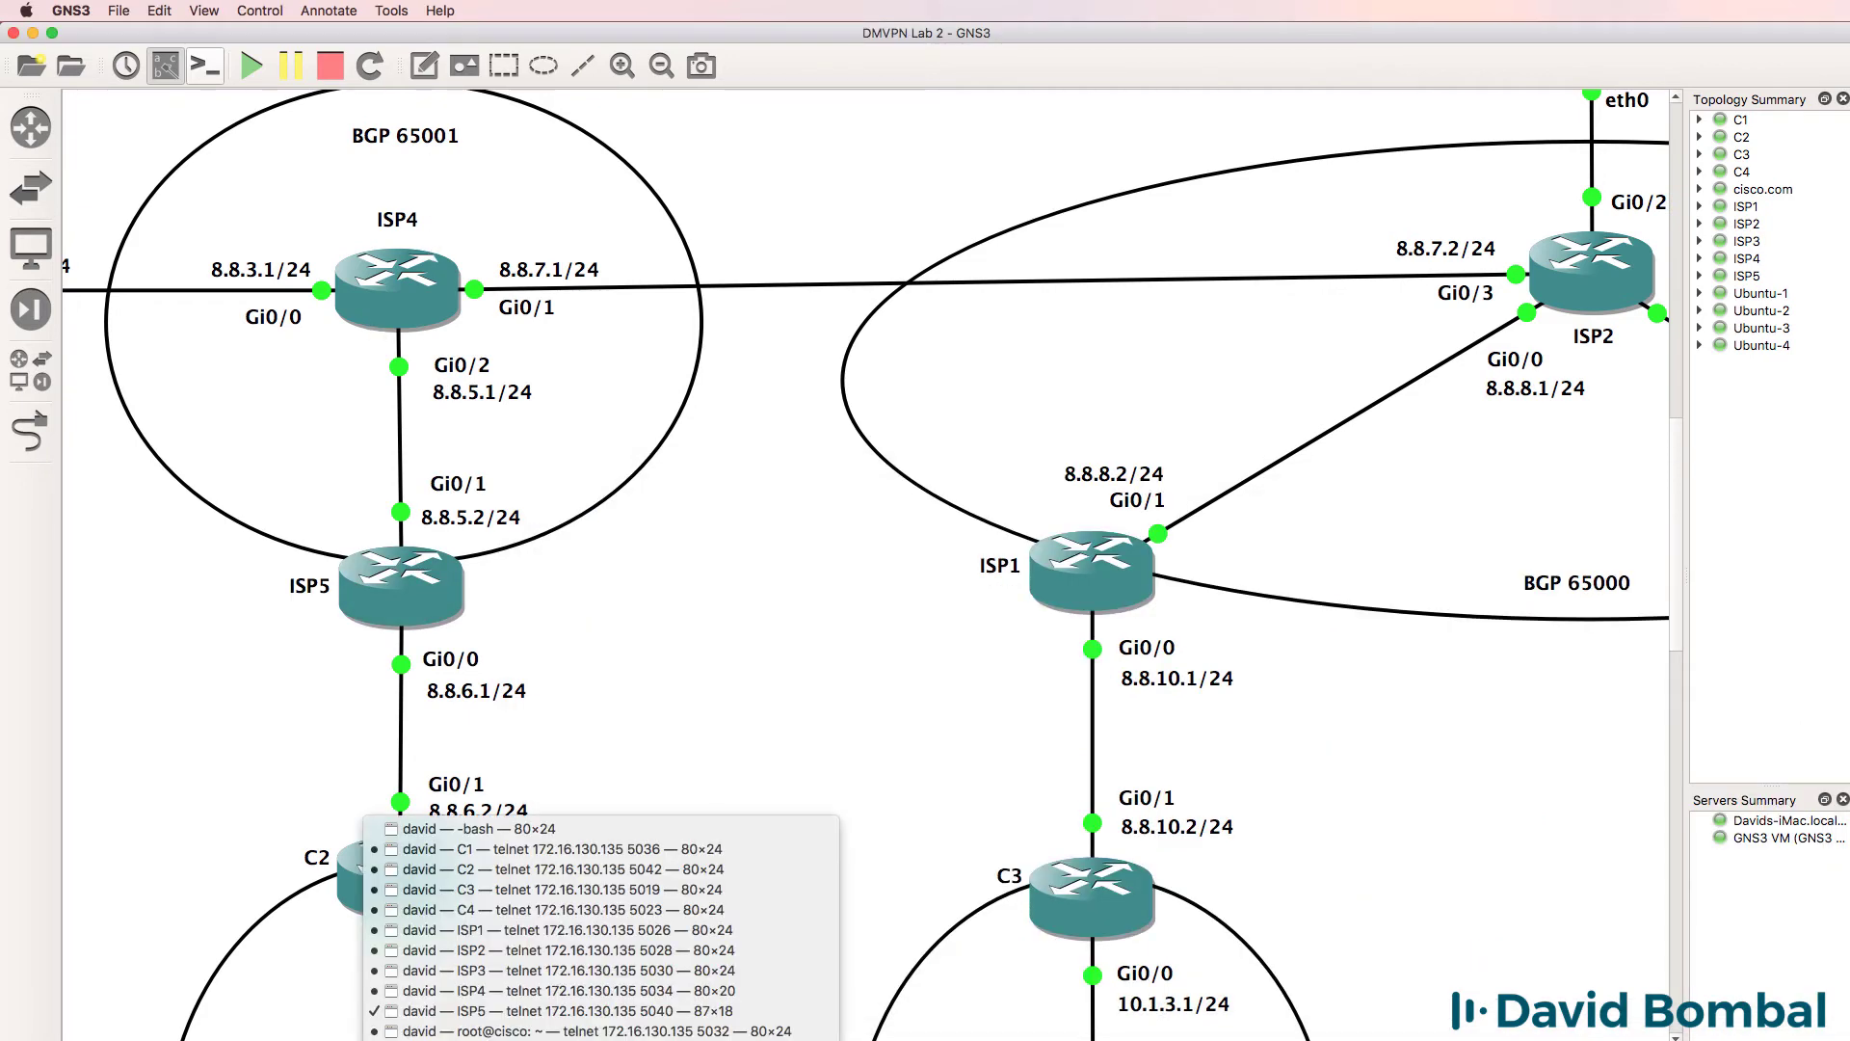
click(477, 990)
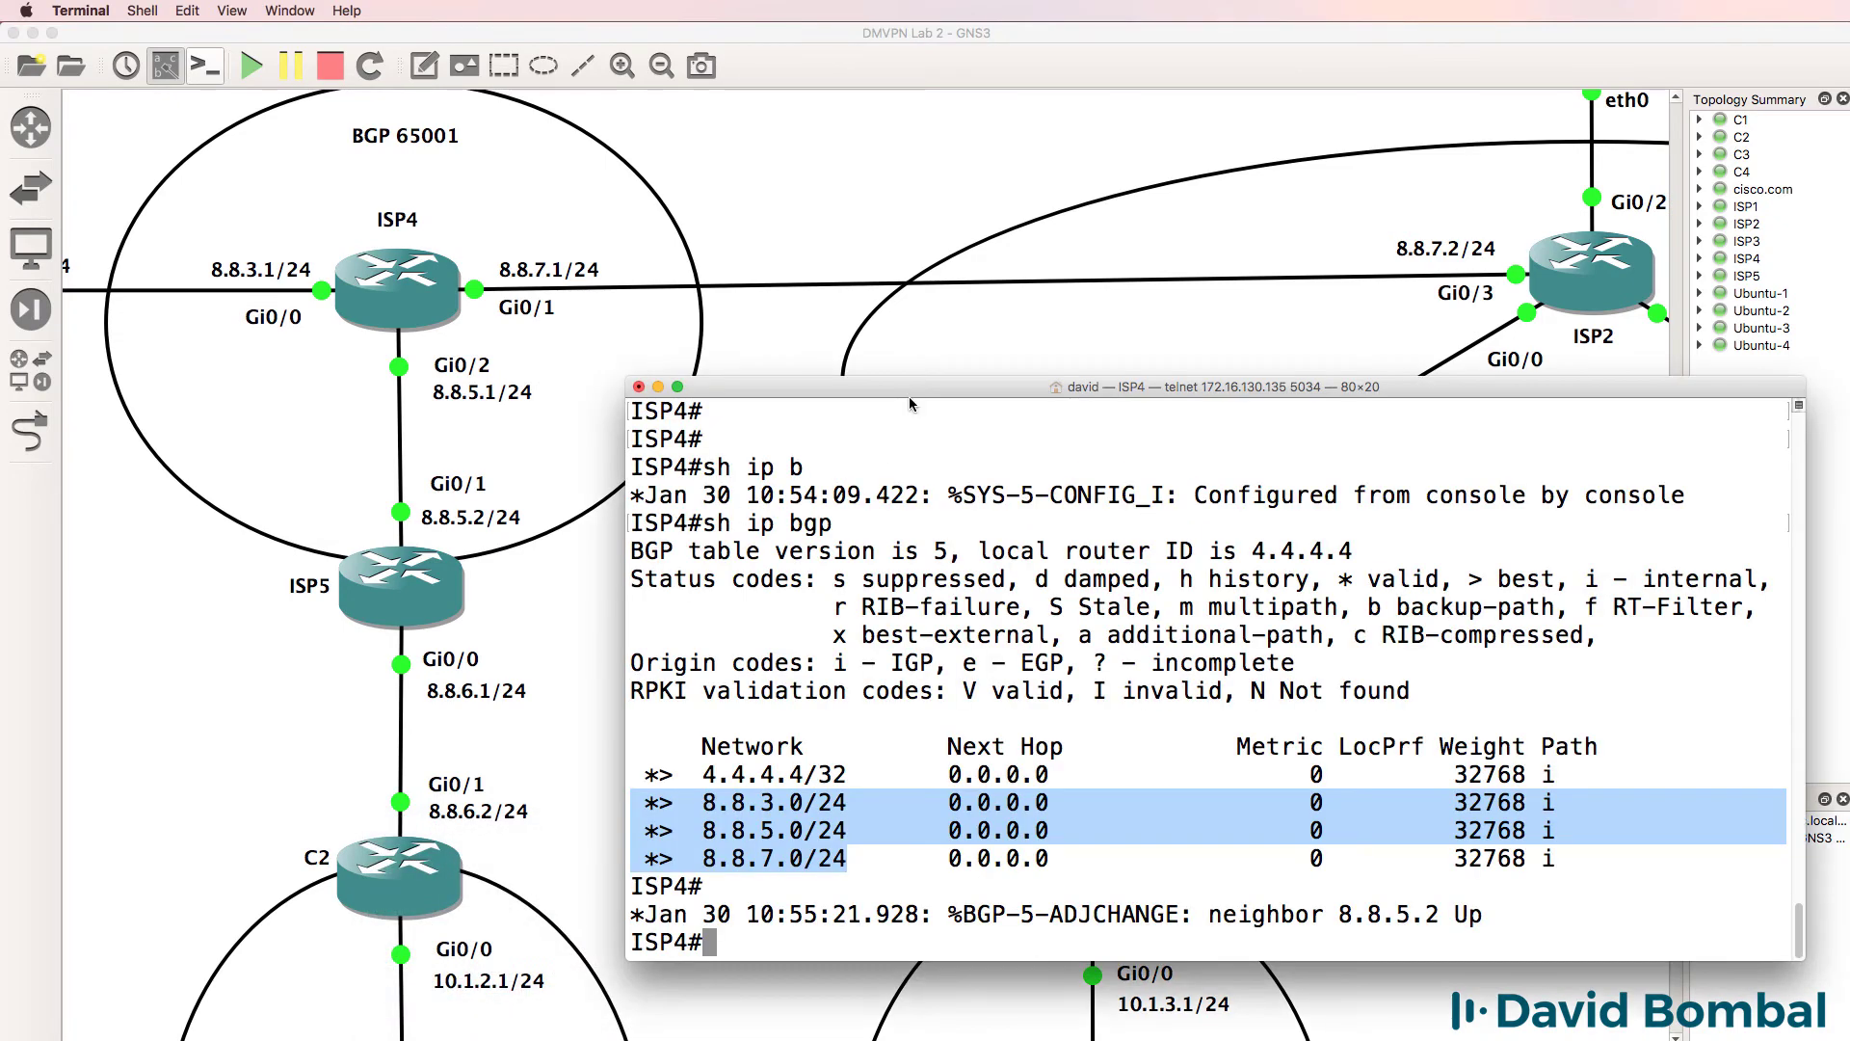
drag(880, 388, 749, 463)
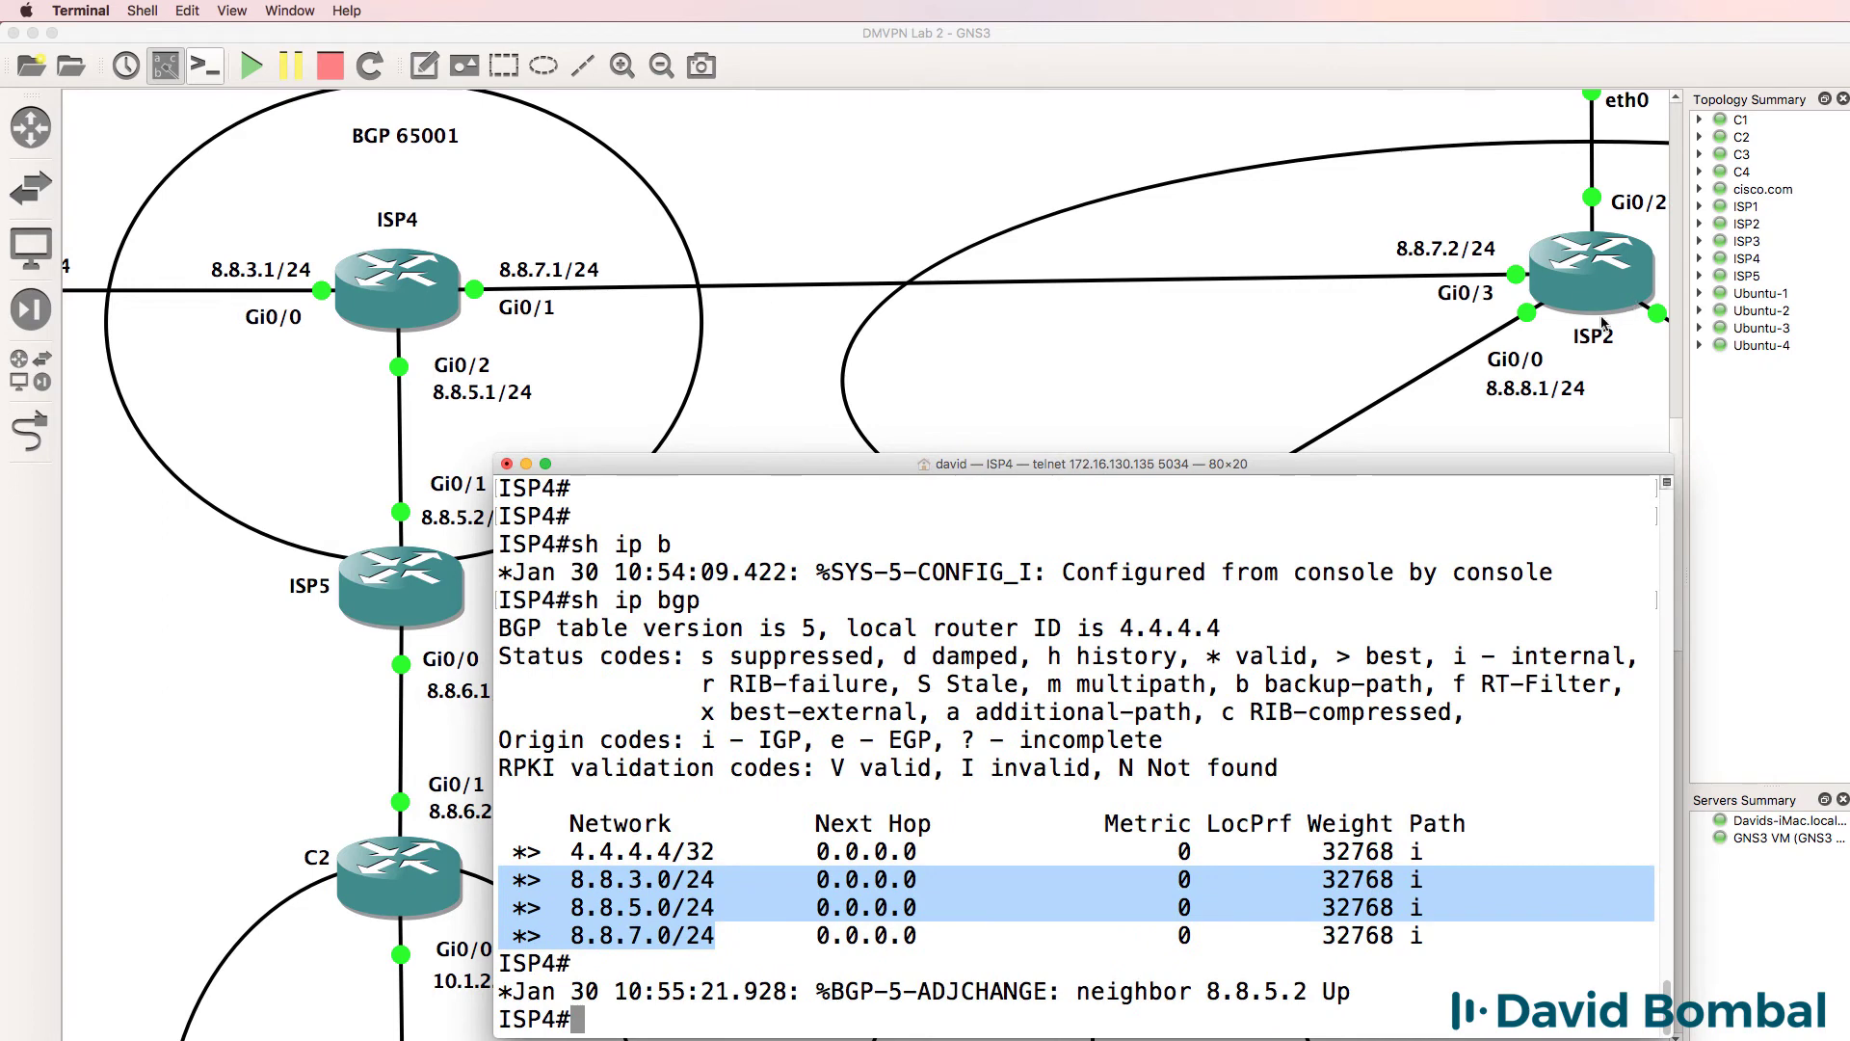
click(1195, 759)
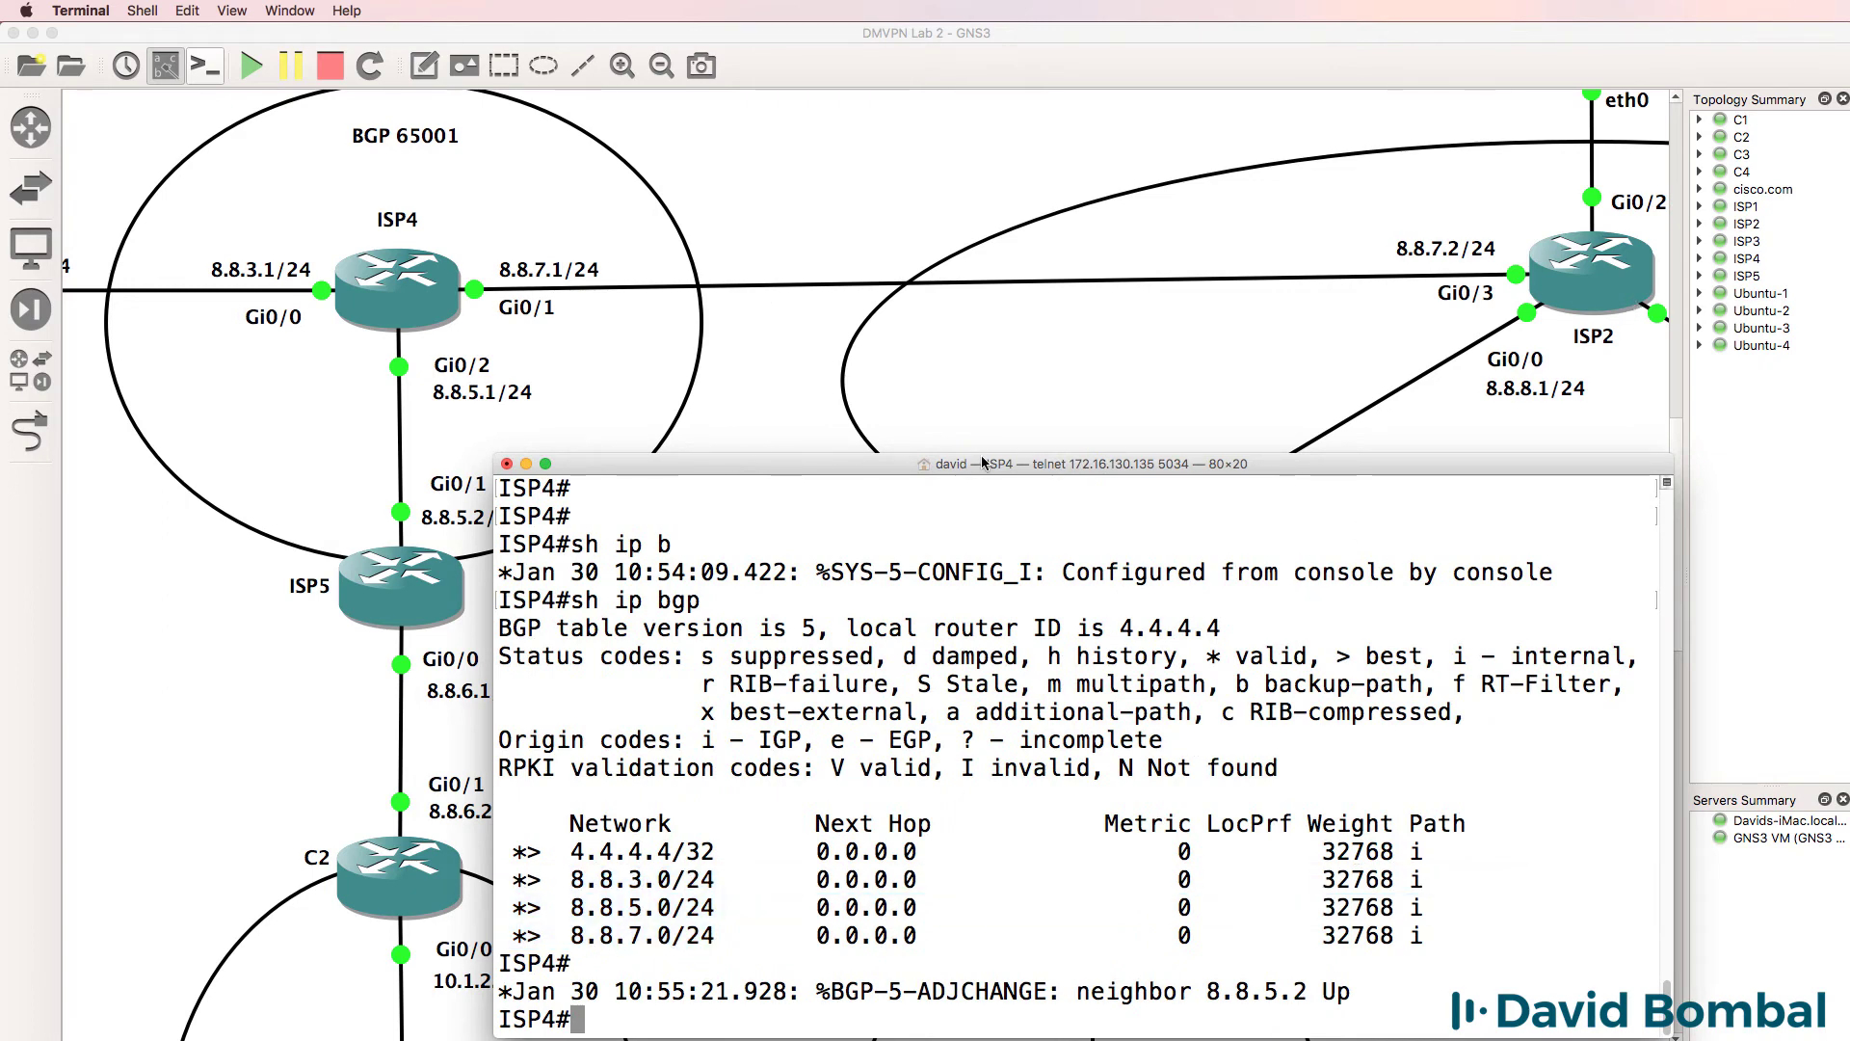
drag(984, 464, 981, 433)
text(conf t)
Step: Enter configuration mode on ISP4 and start BGP process 65001
key(Return)
text(r)
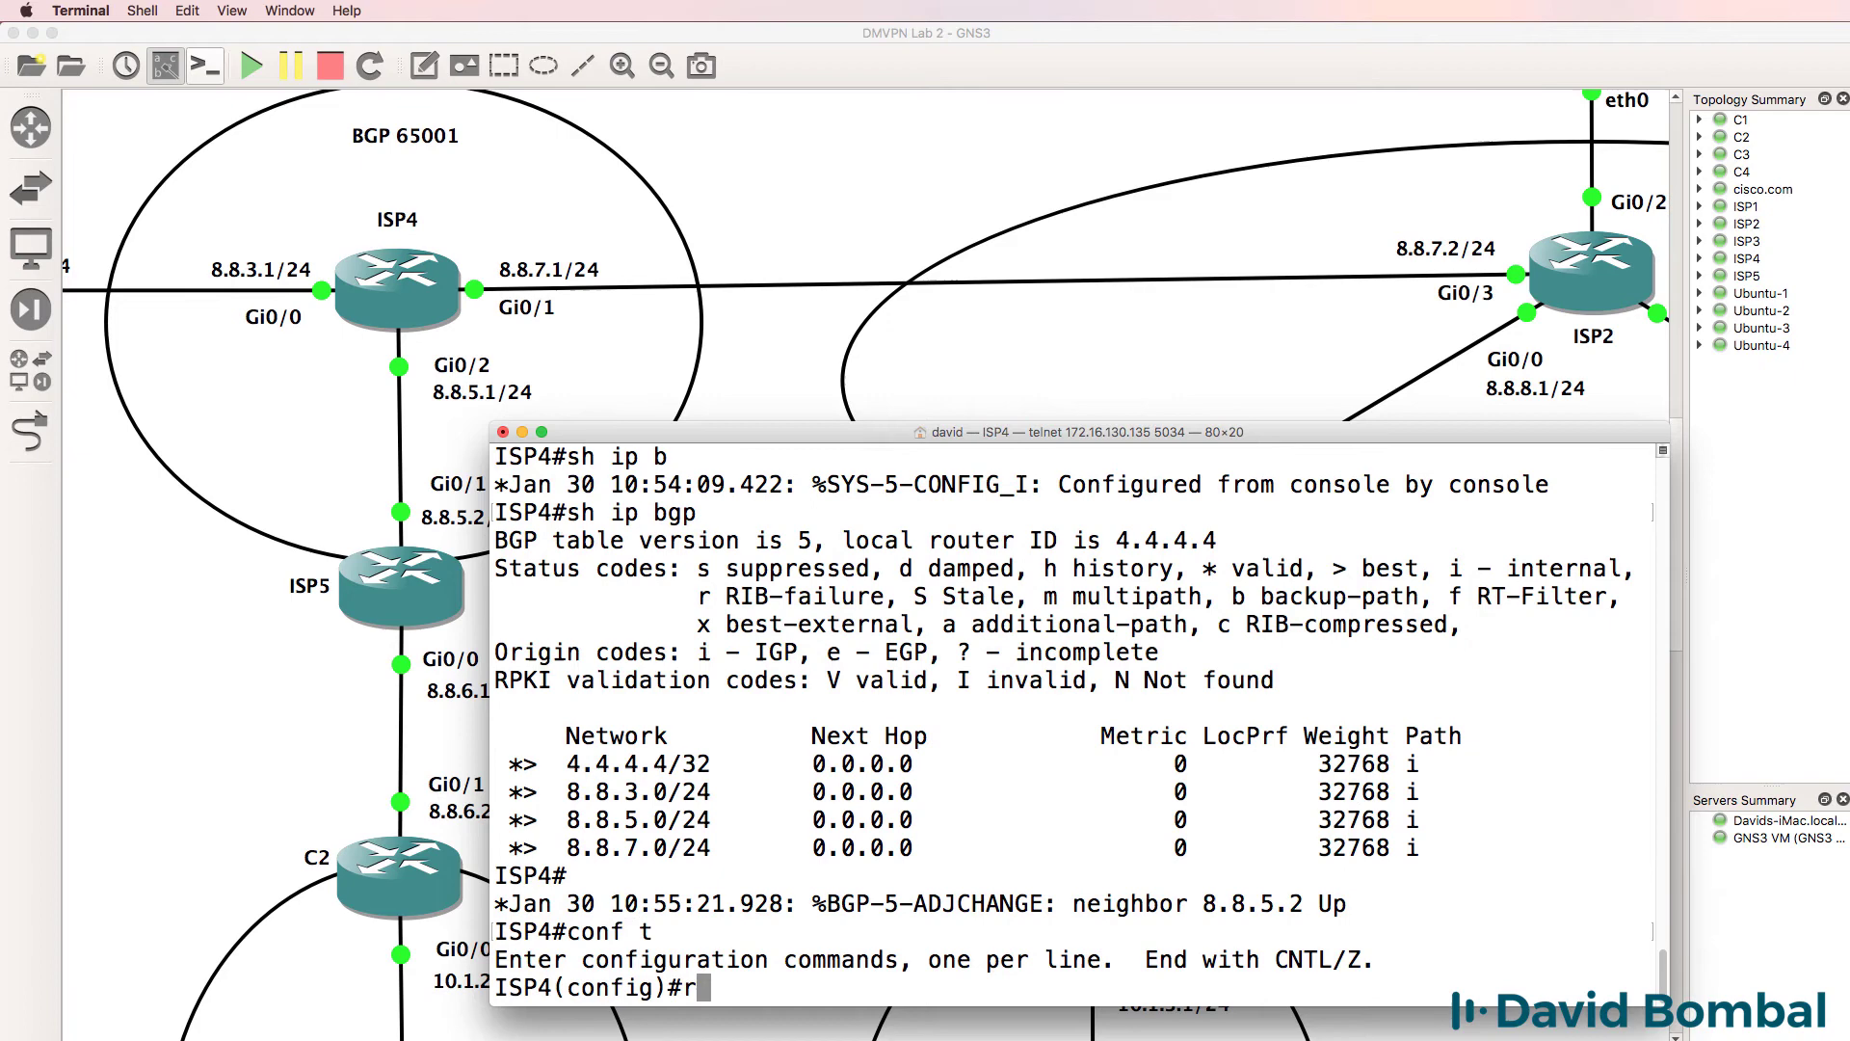
text(oute rbg)
key(BackSpace)
key(BackSpace)
key(BackSpace)
text(r bgp)
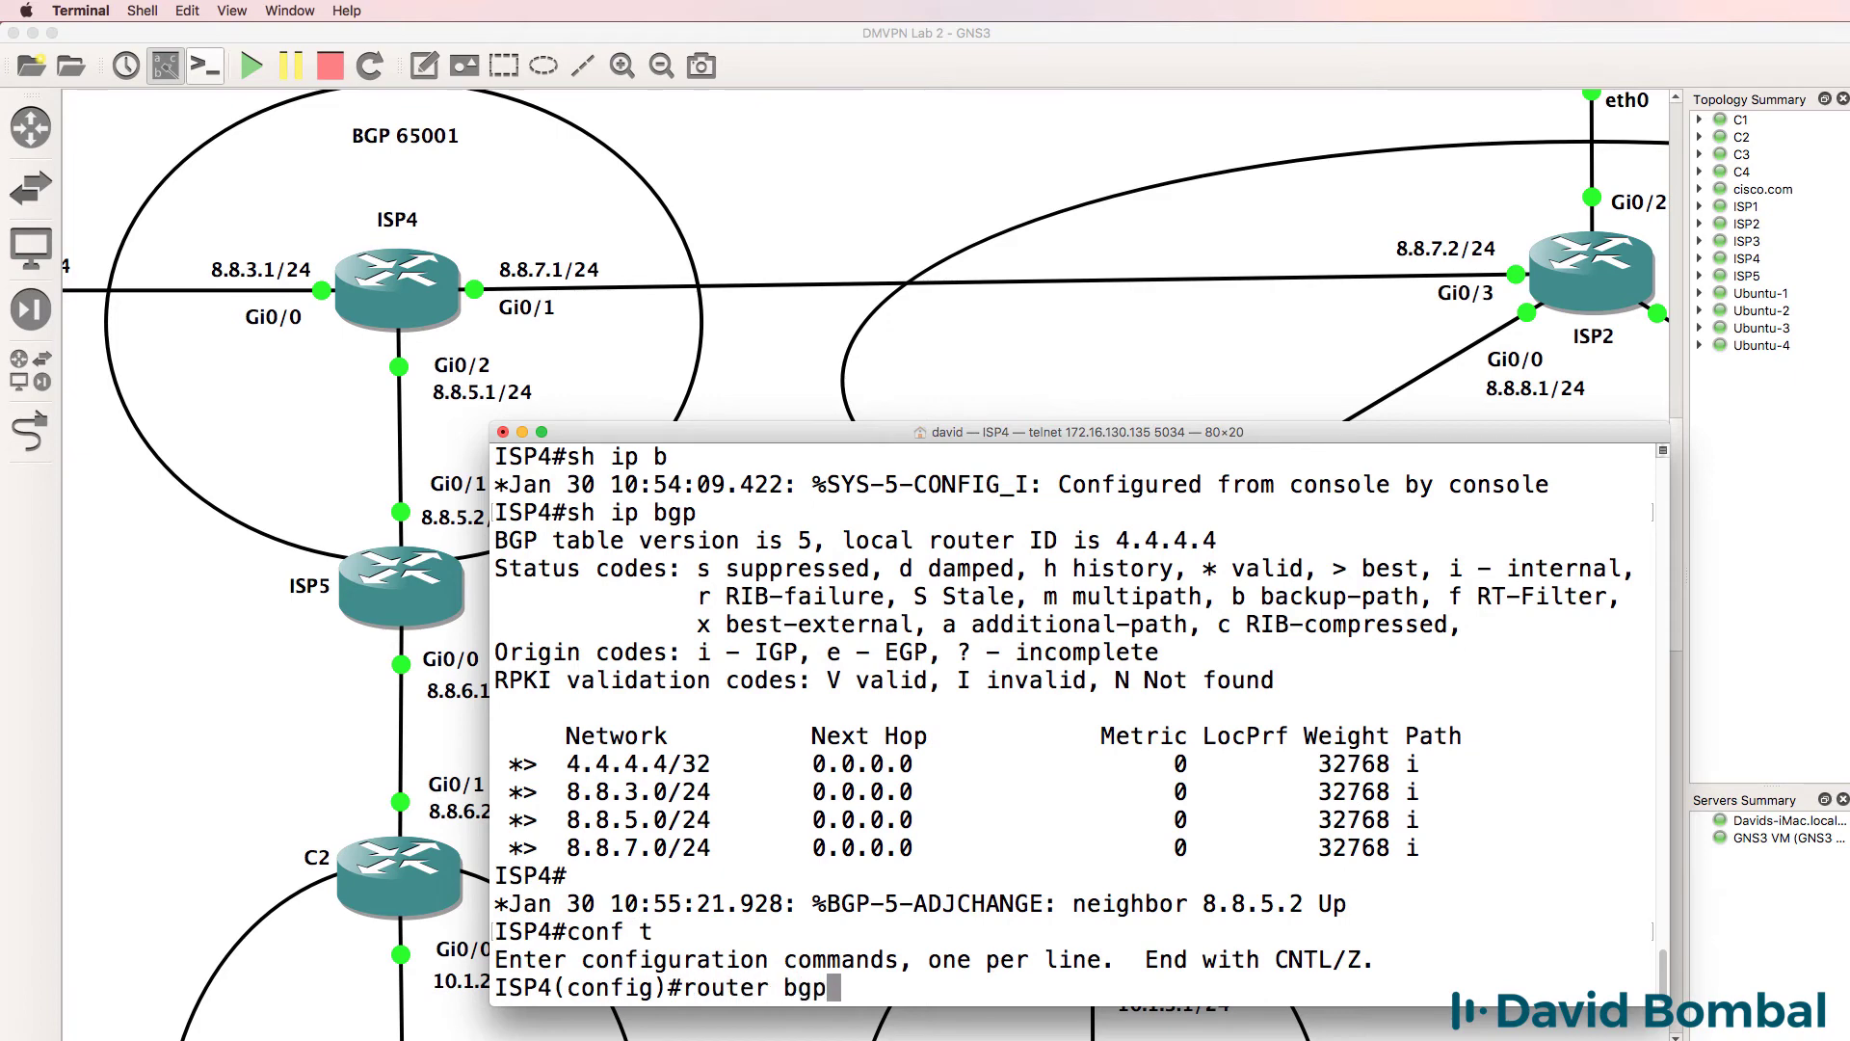
text( 6005)
key(BackSpace)
key(BackSpace)
key(BackSpace)
text(5001)
key(Return)
text(nei)
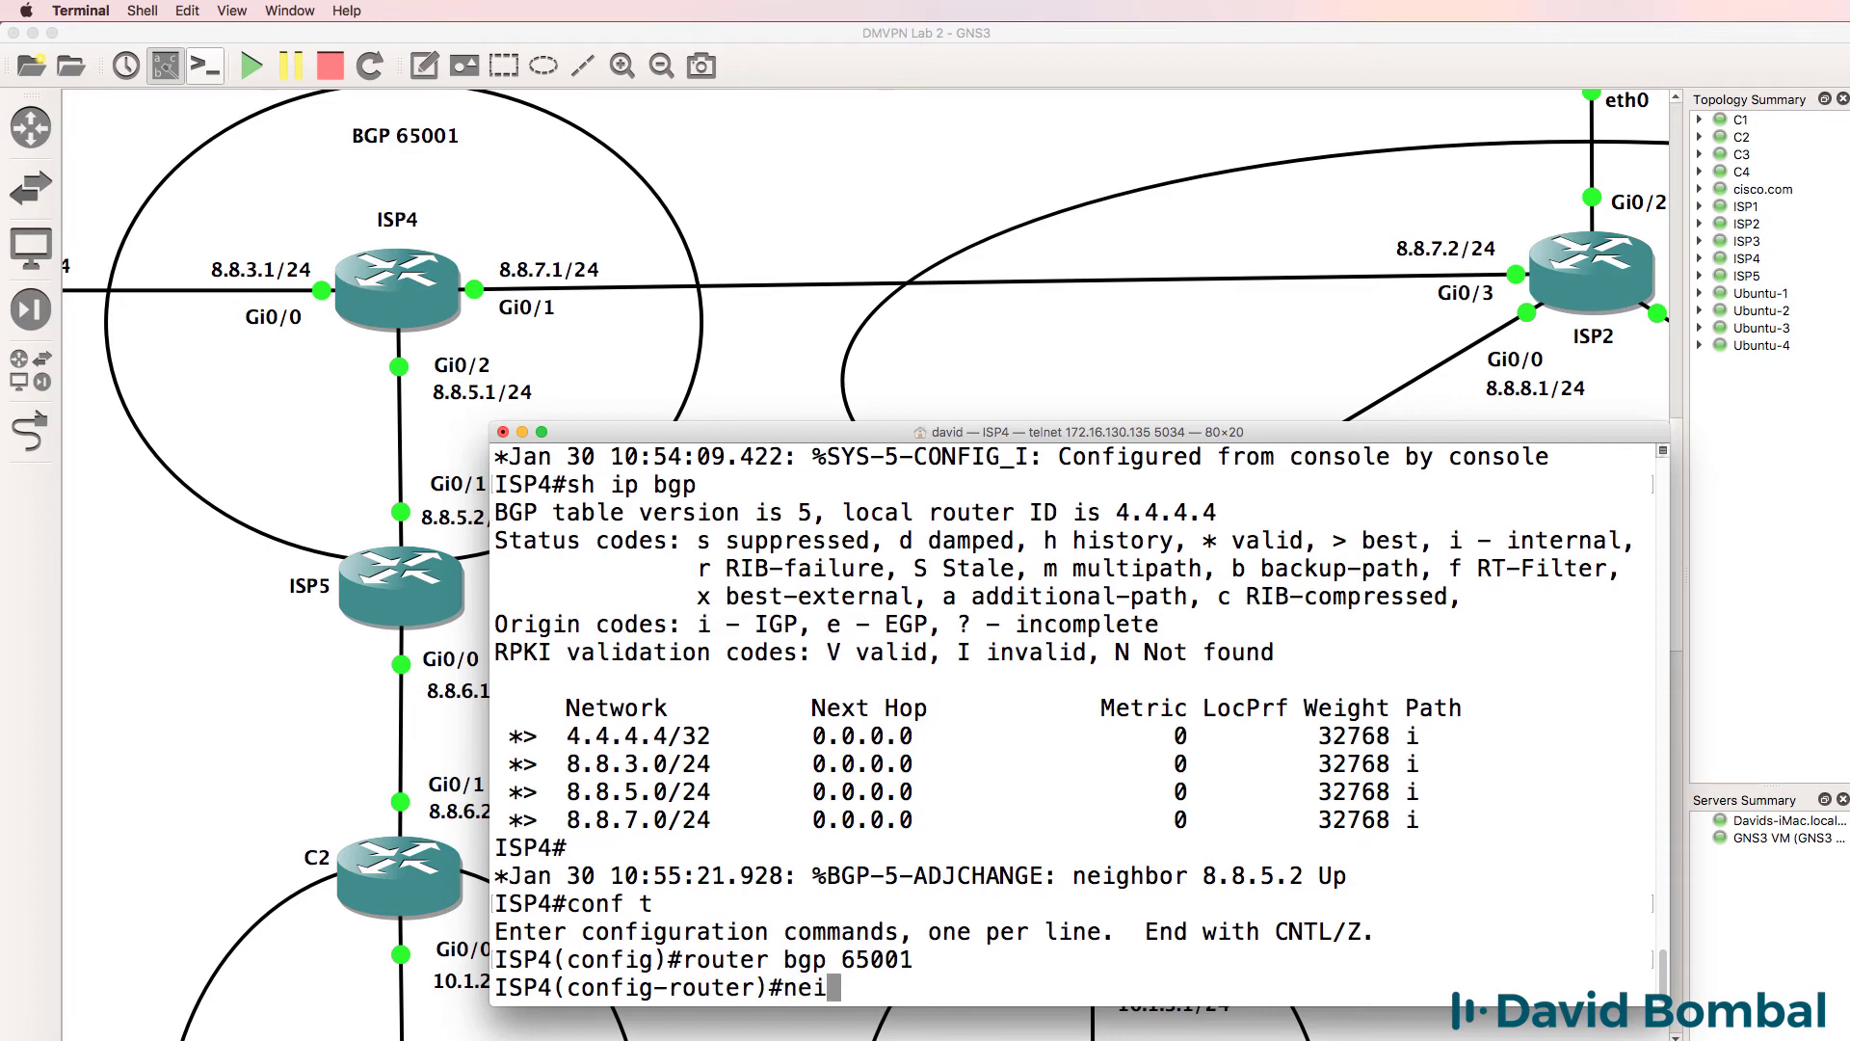
Step: Add neighbor 8.8.7.2 with remote AS 65000 and exit configuration mode
key(Tab)
text(8)
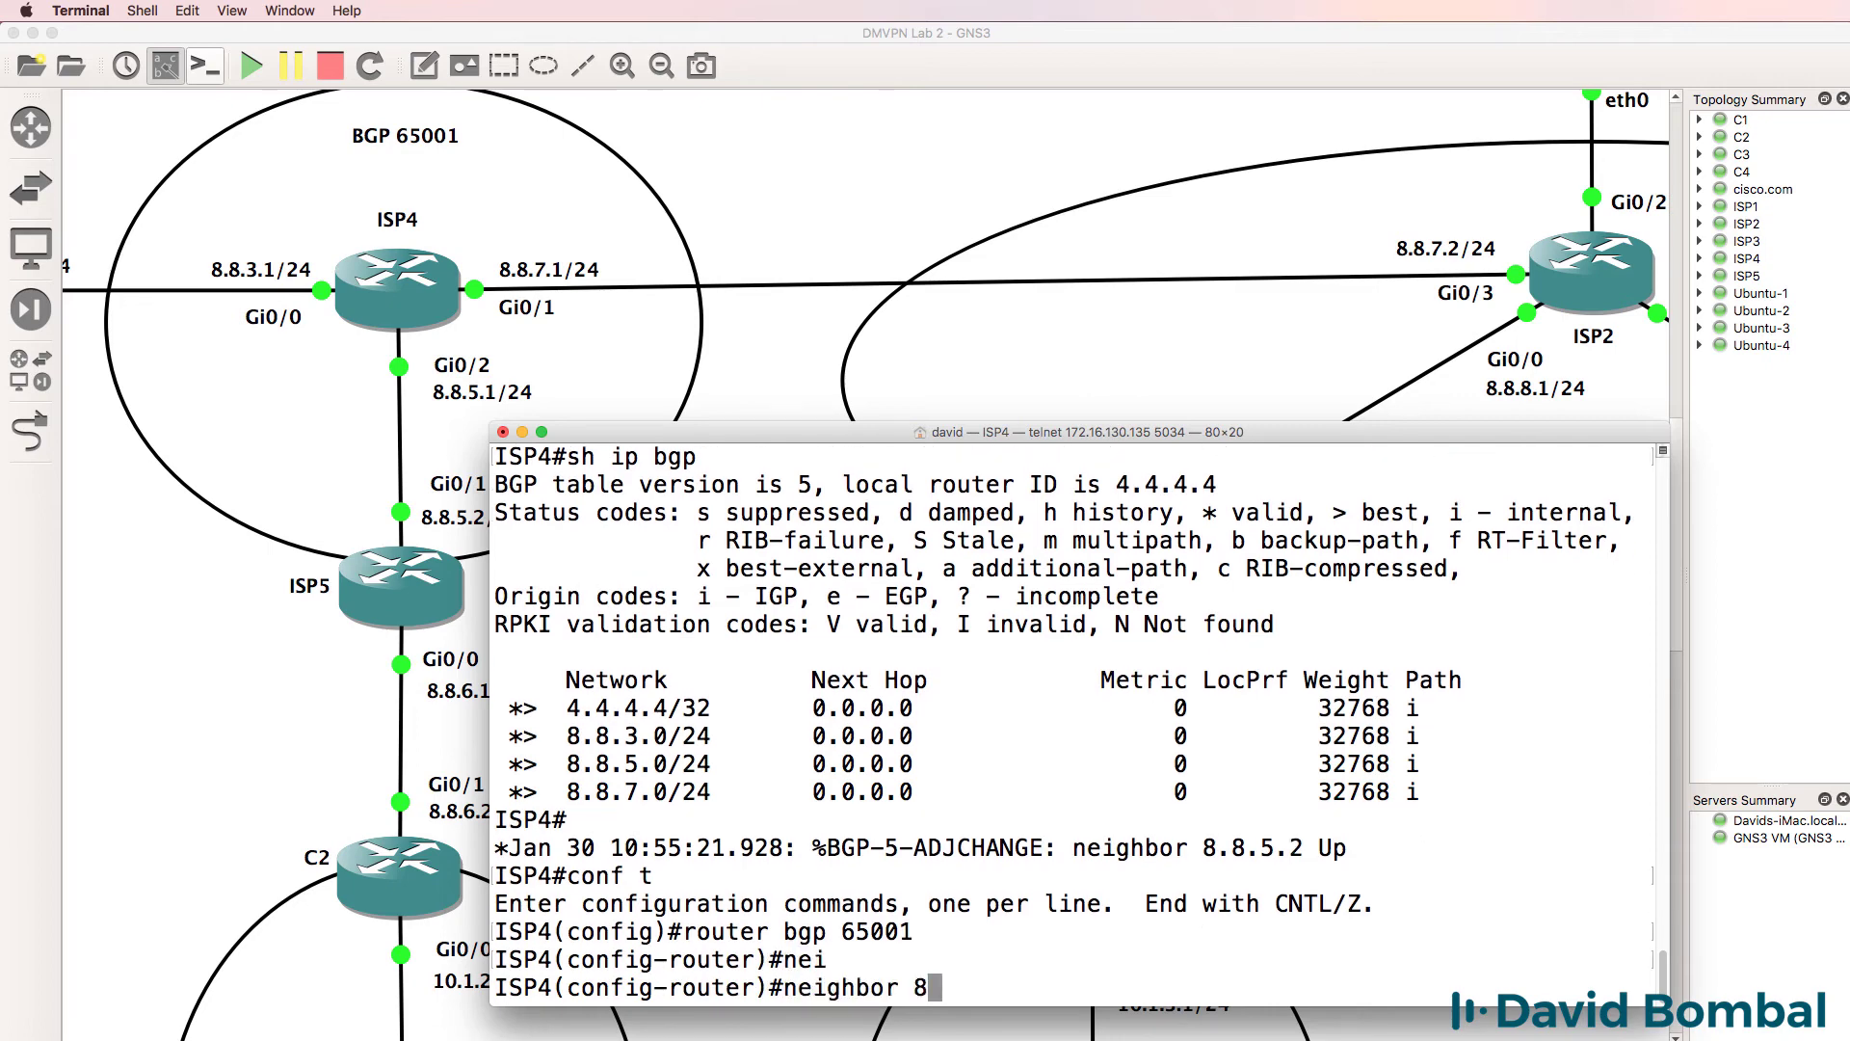
text(.8.7.2 rme)
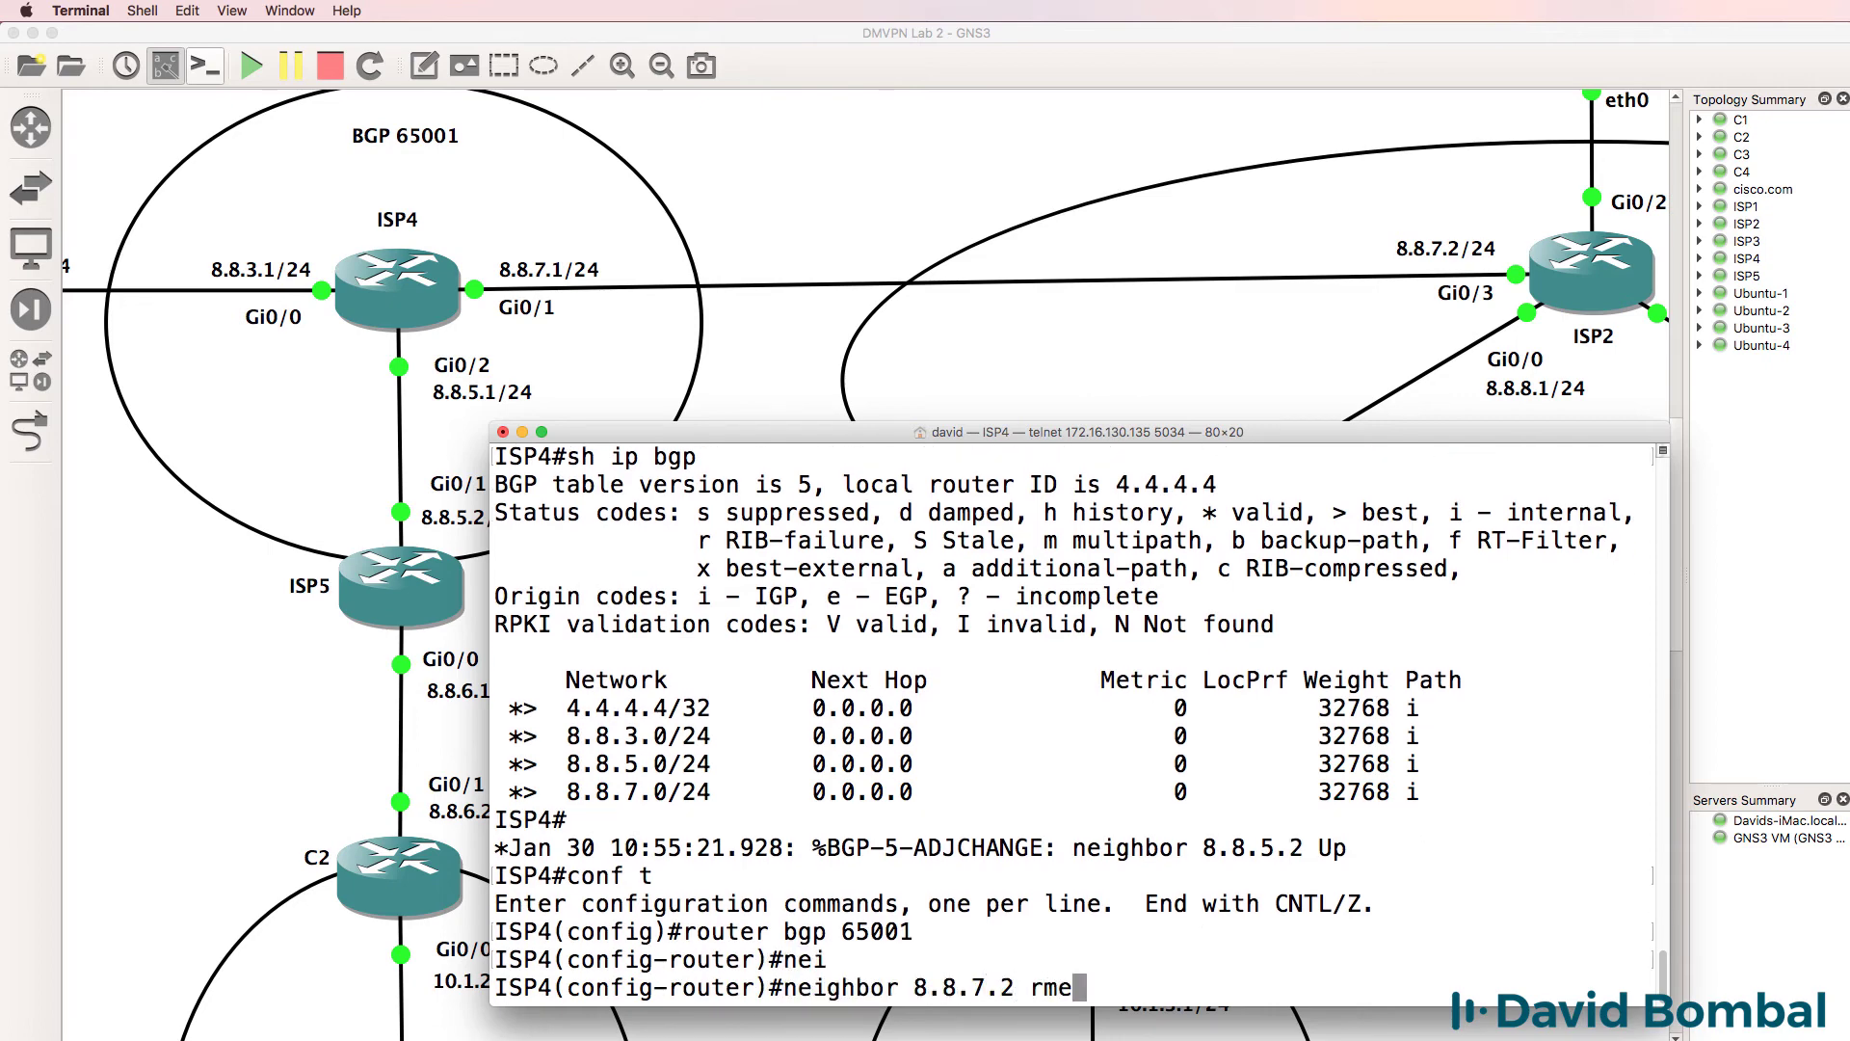
key(BackSpace)
key(BackSpace)
text(emno)
key(BackSpace)
key(BackSpace)
text(ot)
key(Tab)
text(65001)
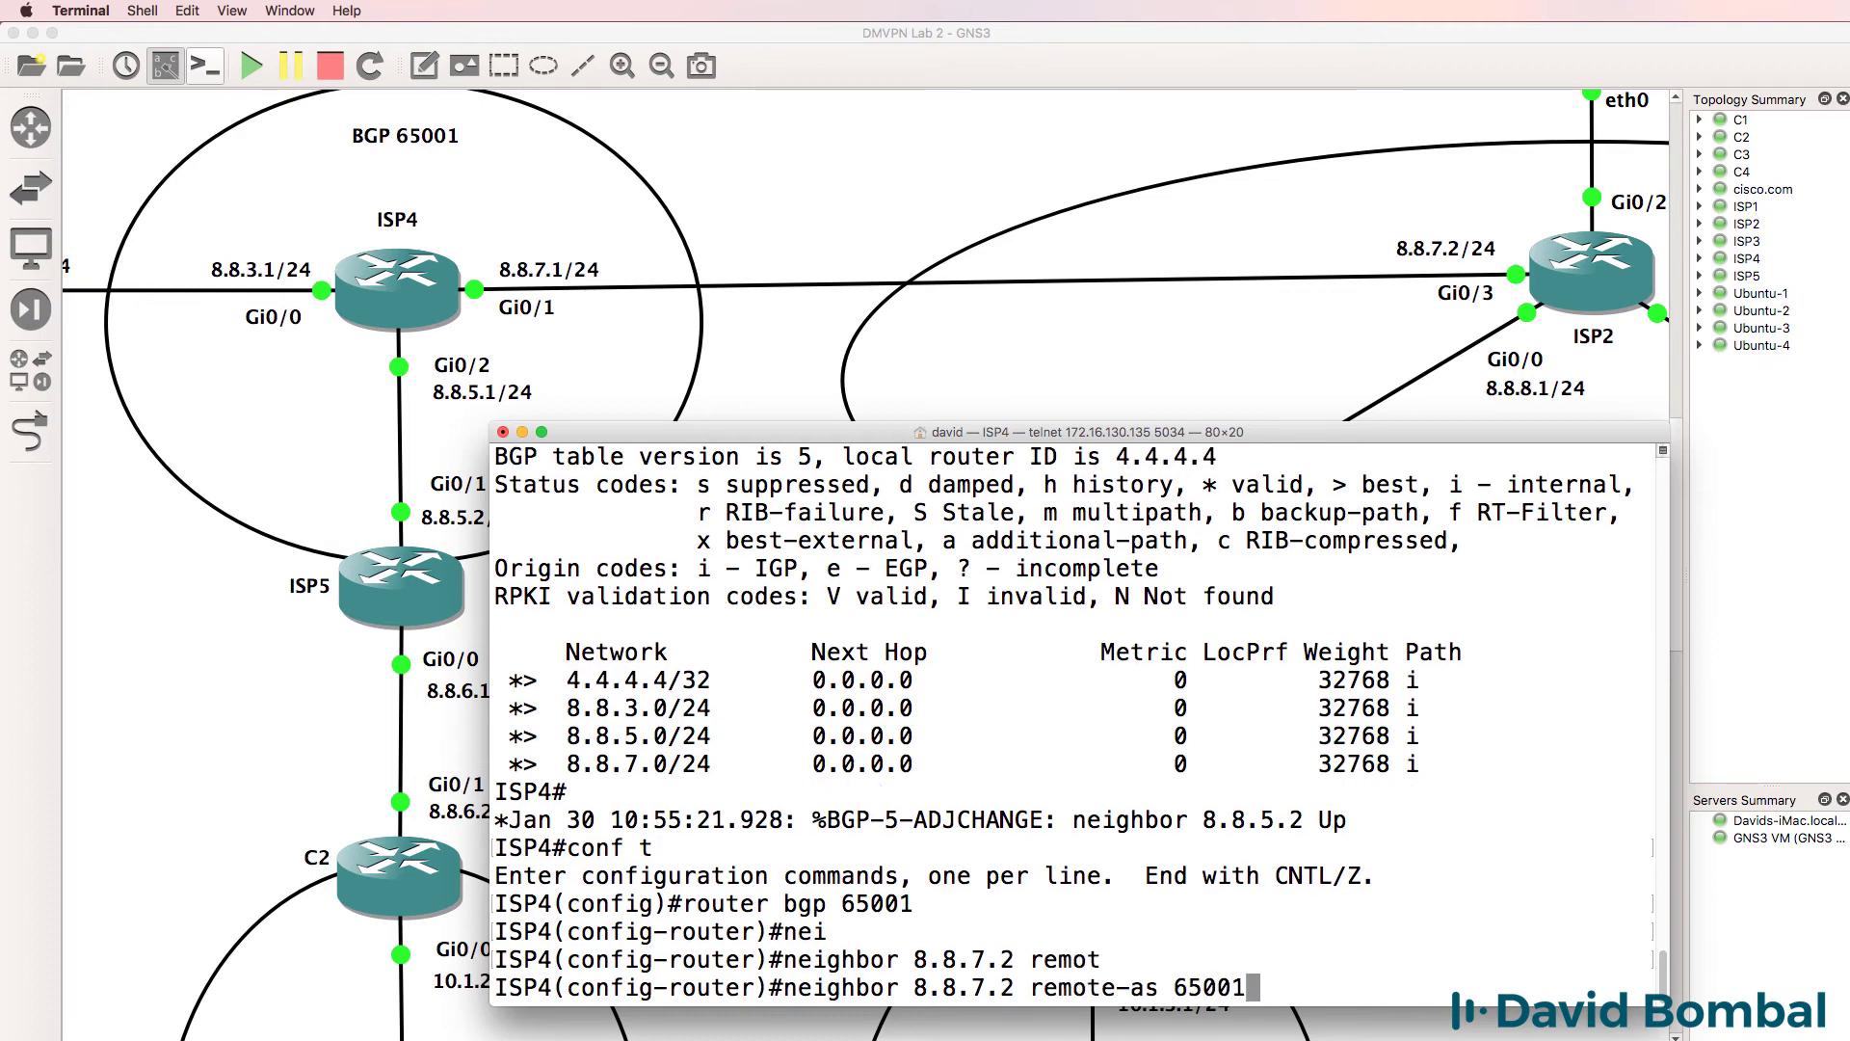
key(BackSpace)
text(0)
key(Return)
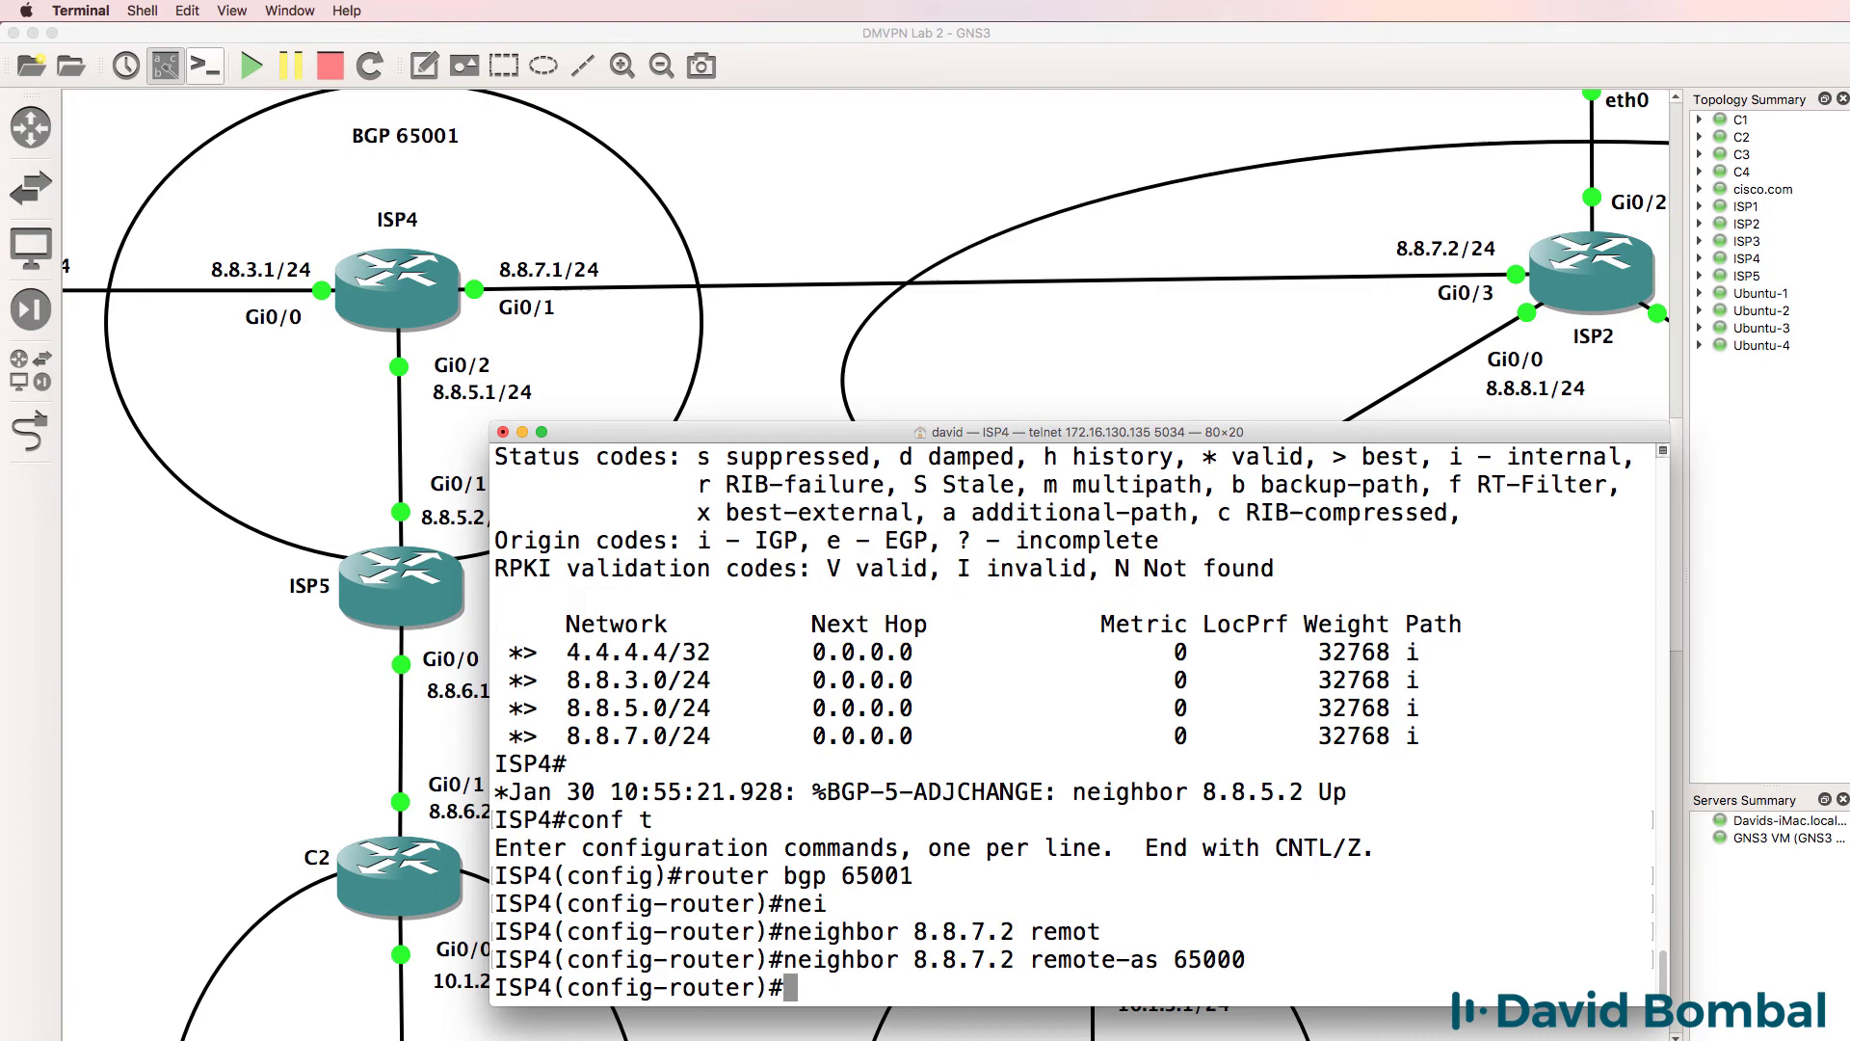
text(end)
key(Return)
key(Return)
key(Return)
text(sh run )
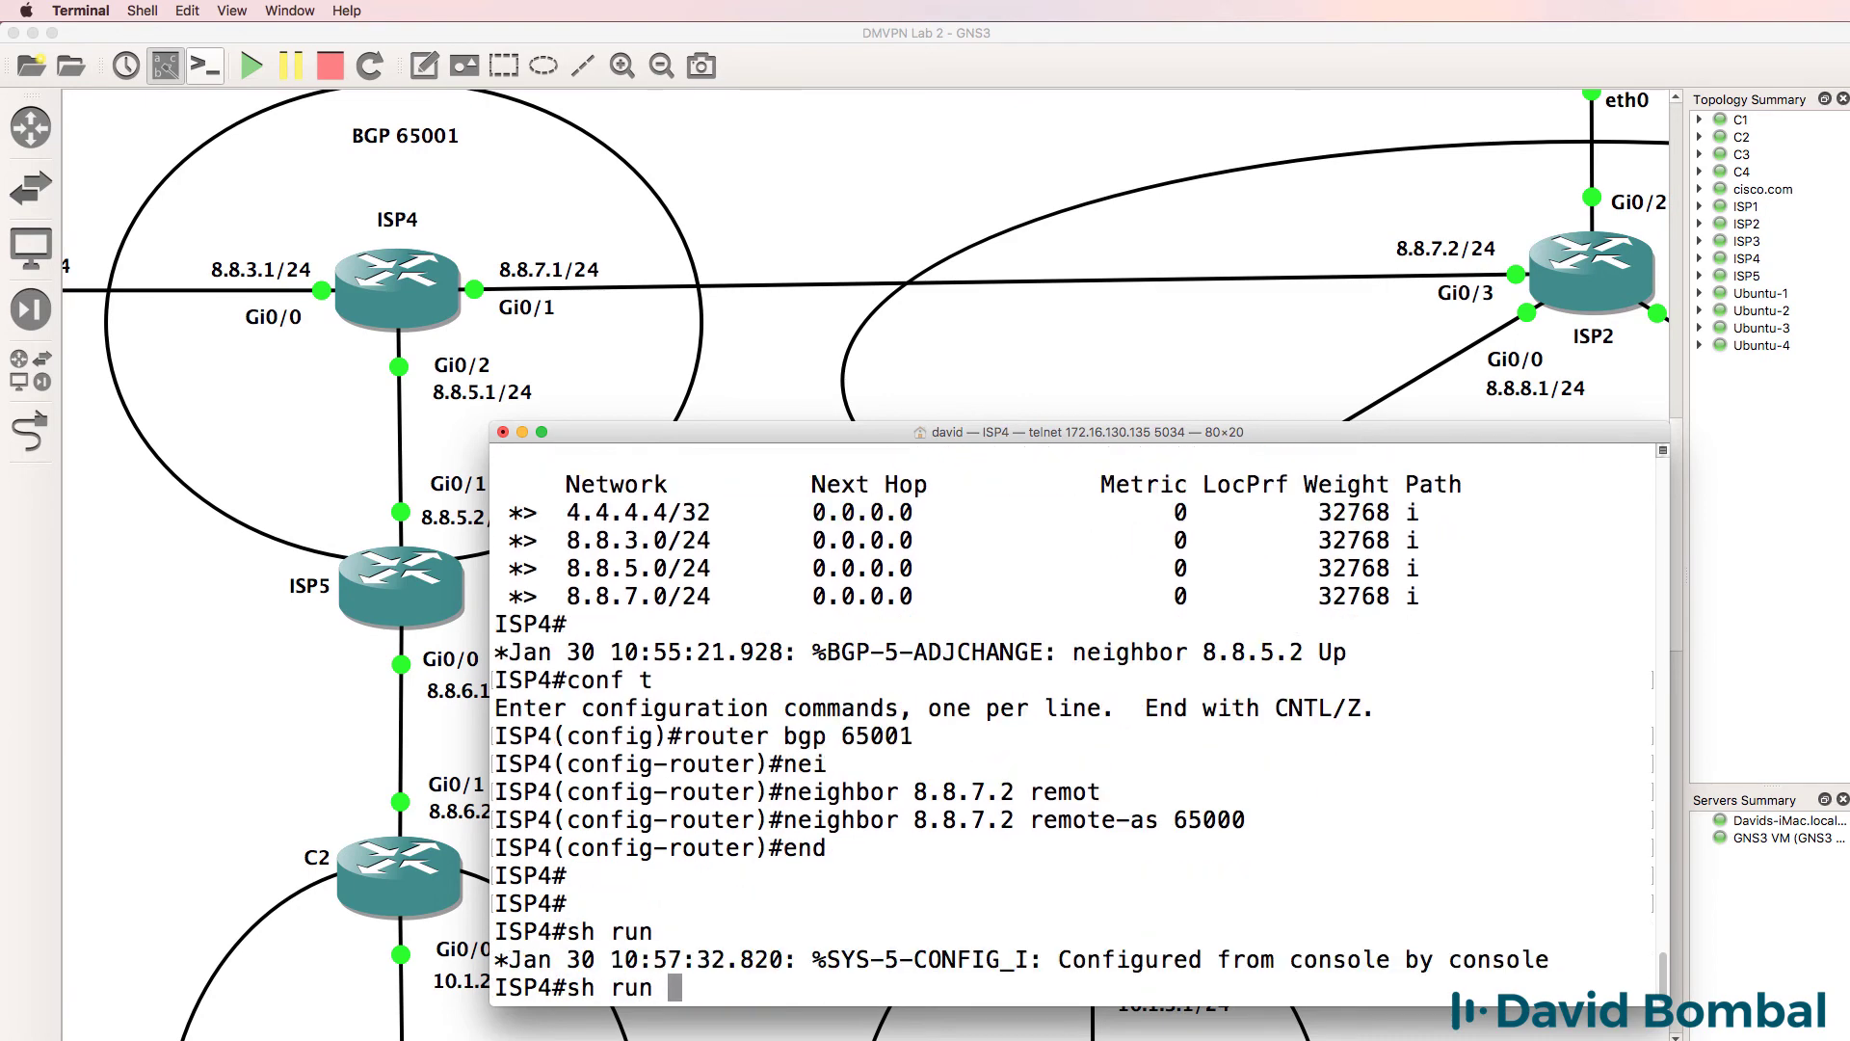
text(| se)
Step: Check ISP4's BGP config and summary, marking idle neighbor 8.8.7.2, then switch to ISP2's console
key(Tab)
text(b)
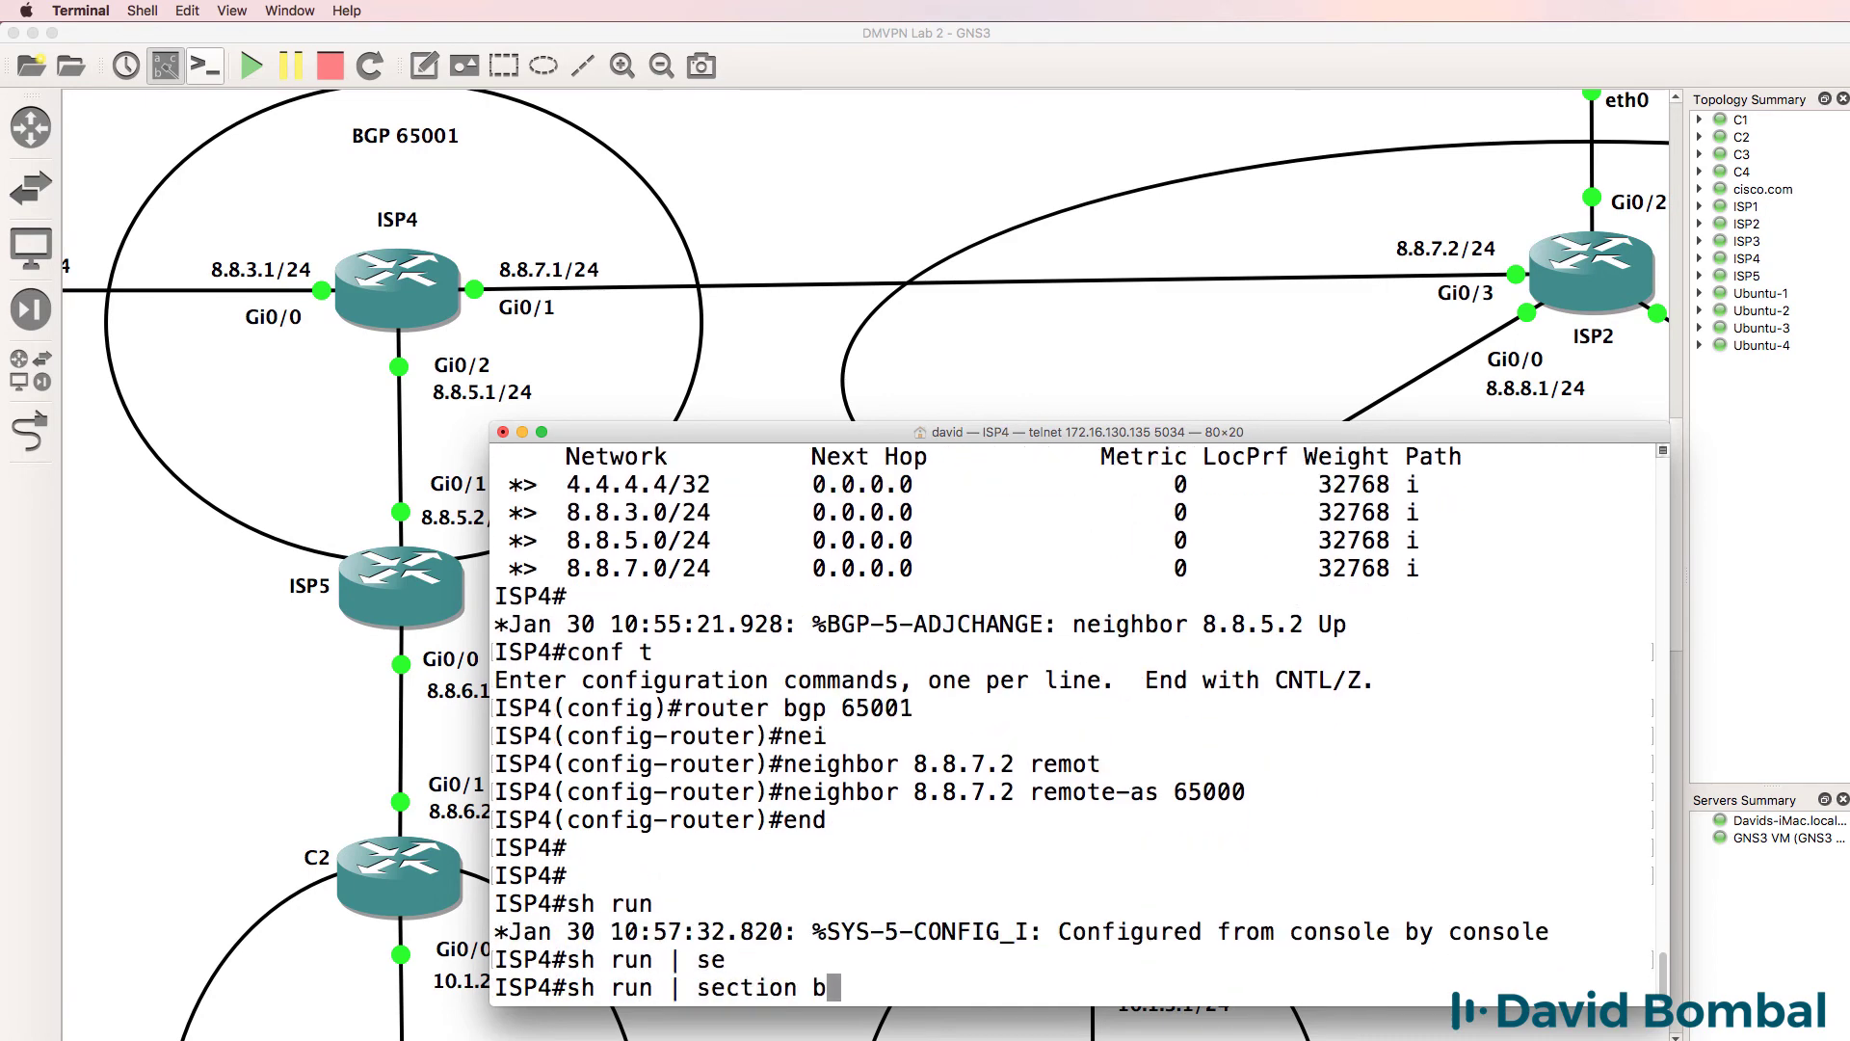
text(gp)
key(Return)
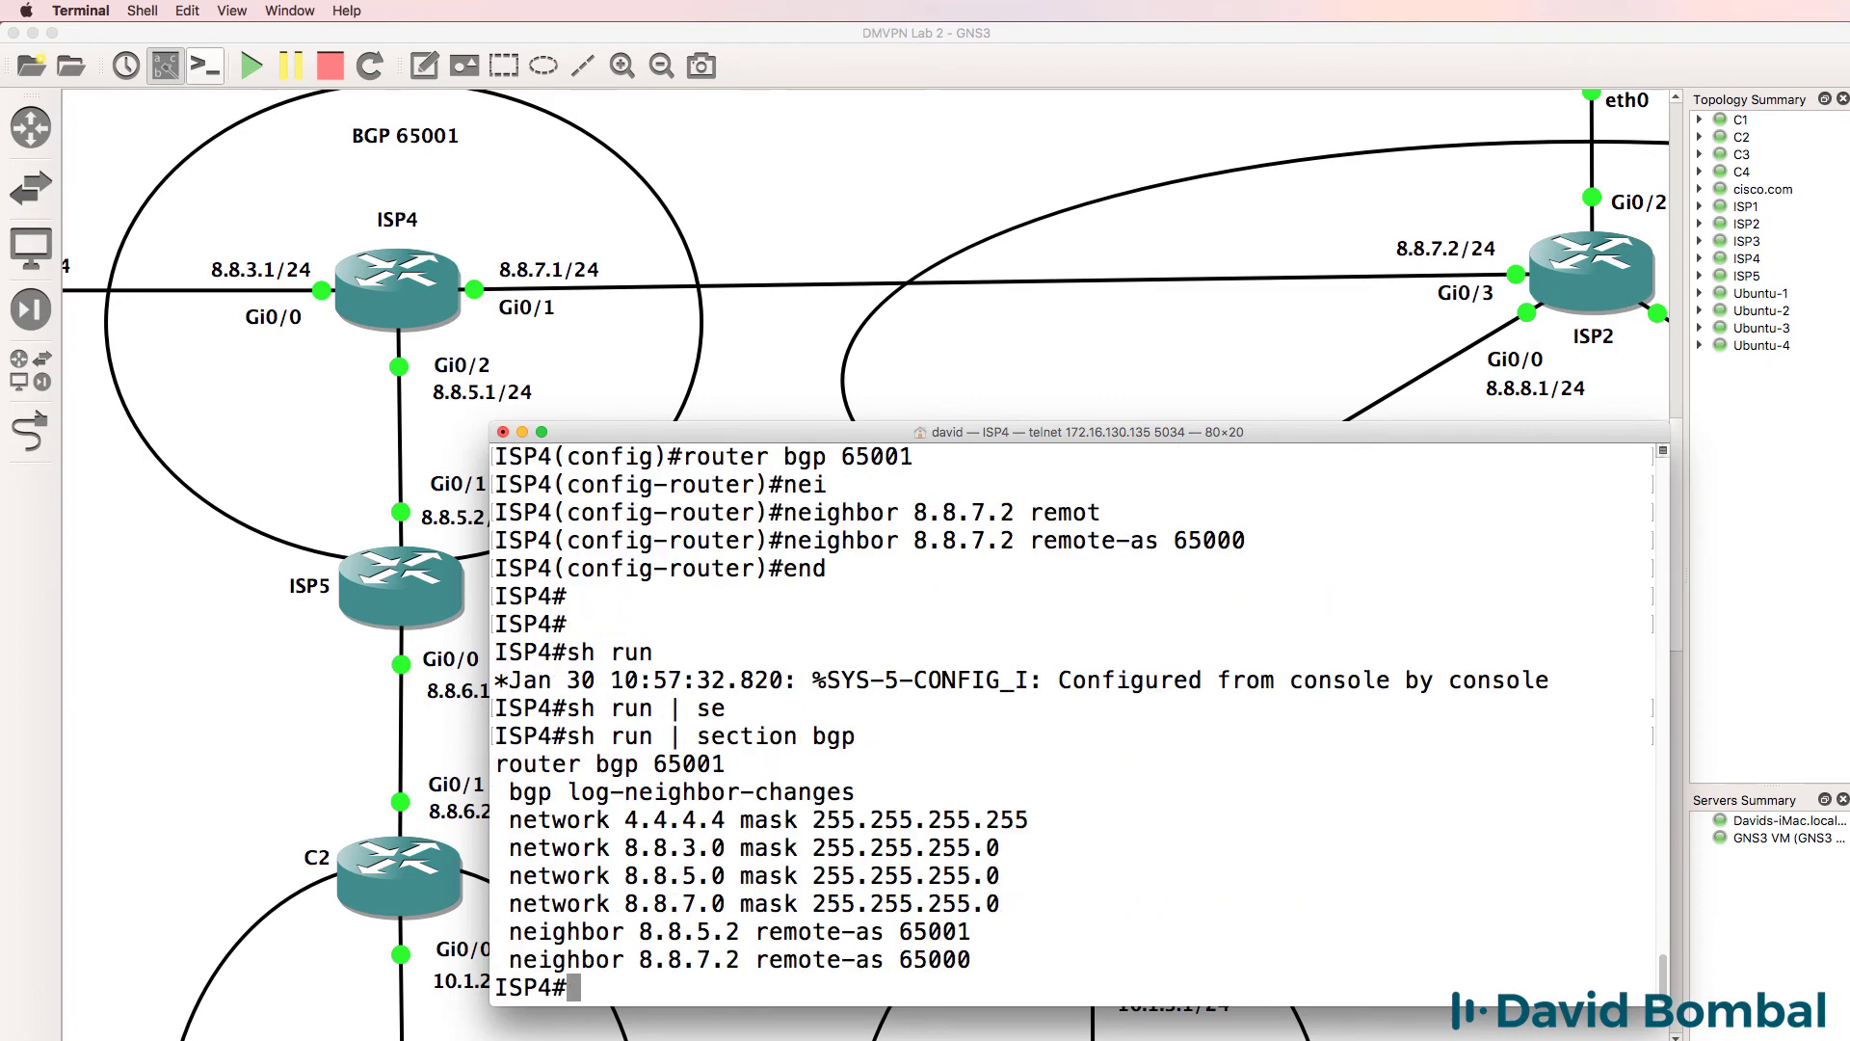
text(sh ip bgp )
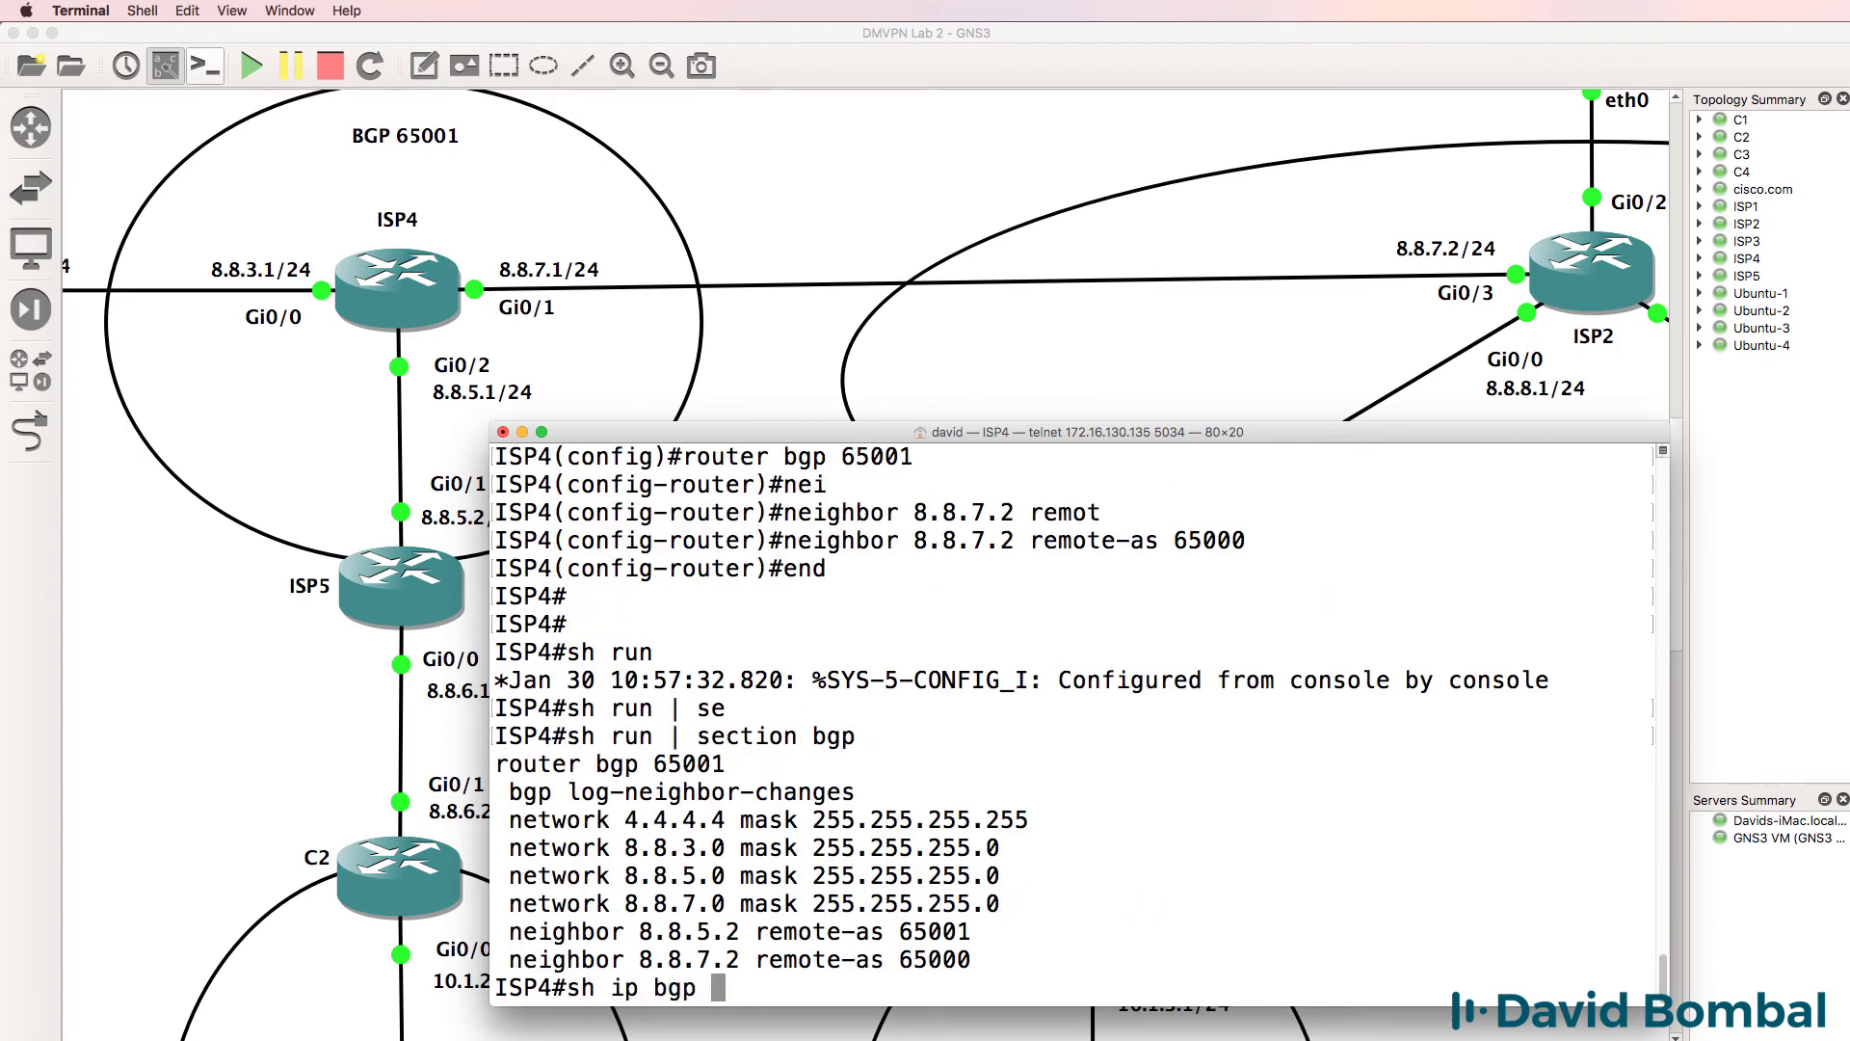
text(sum)
key(Return)
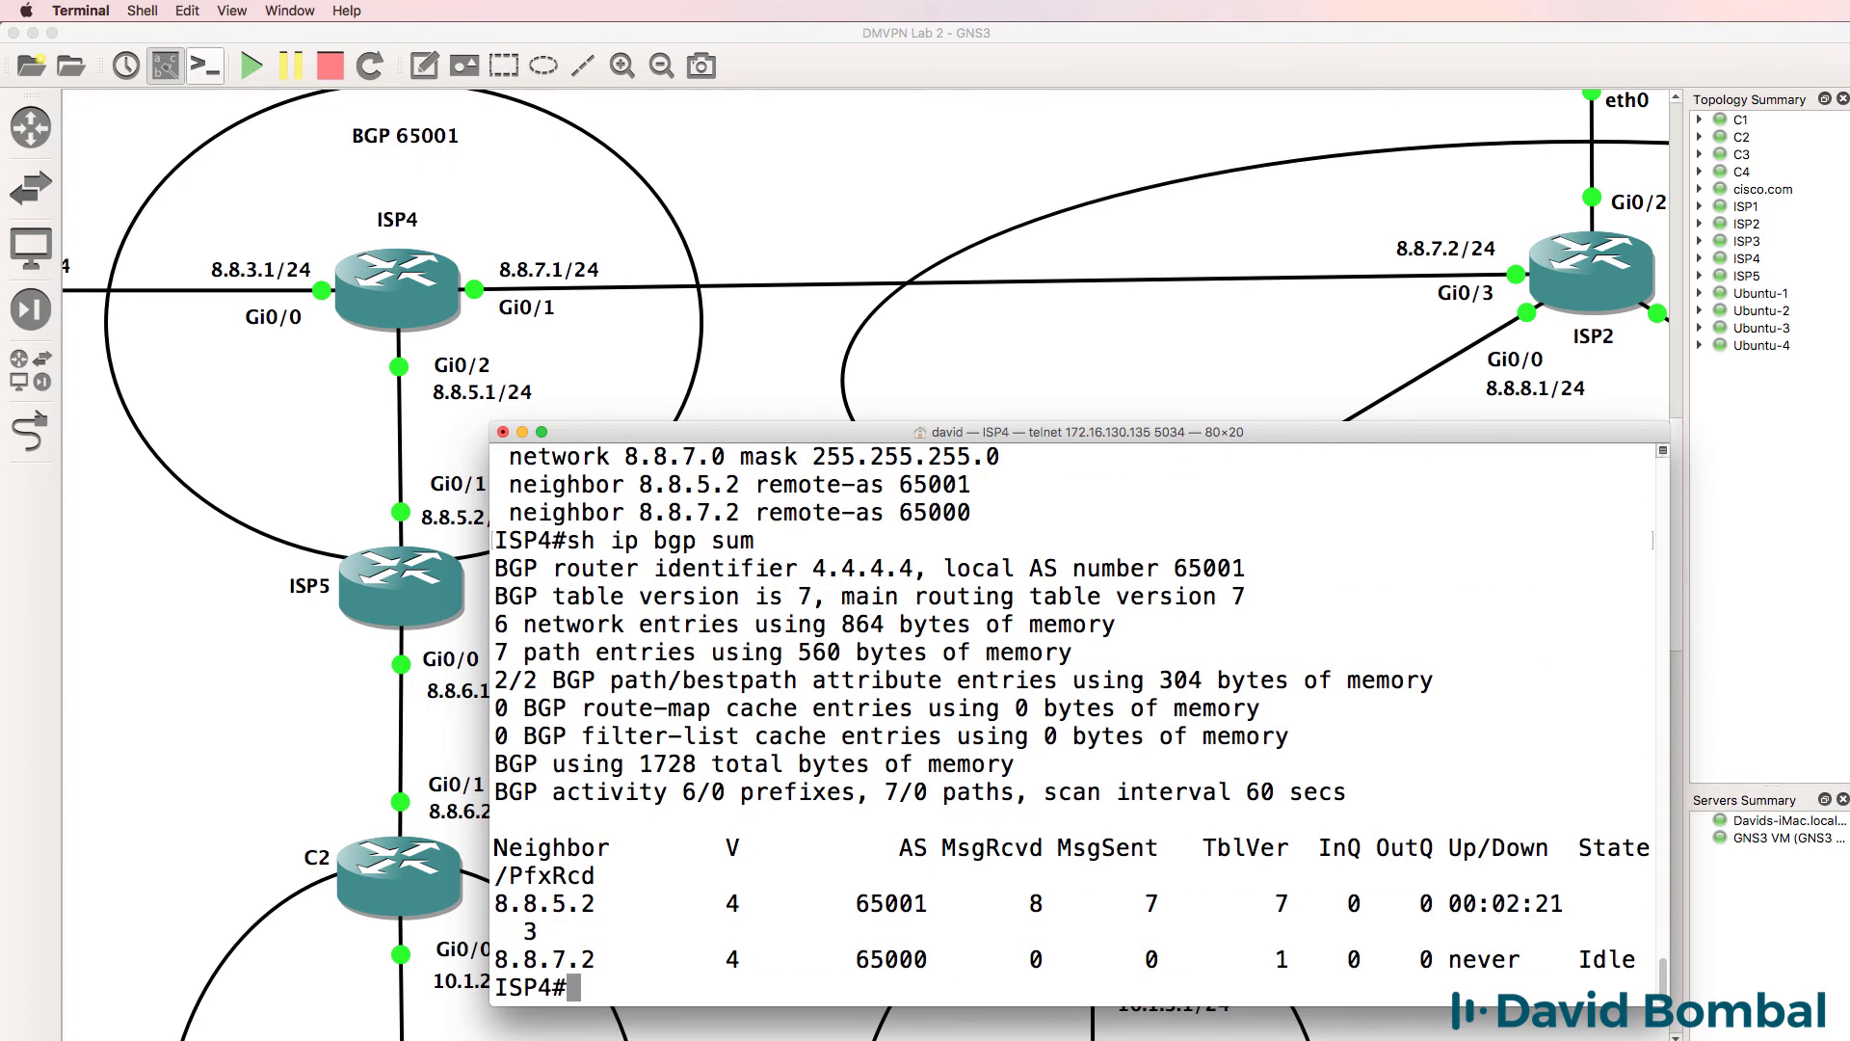
drag(492, 644, 429, 646)
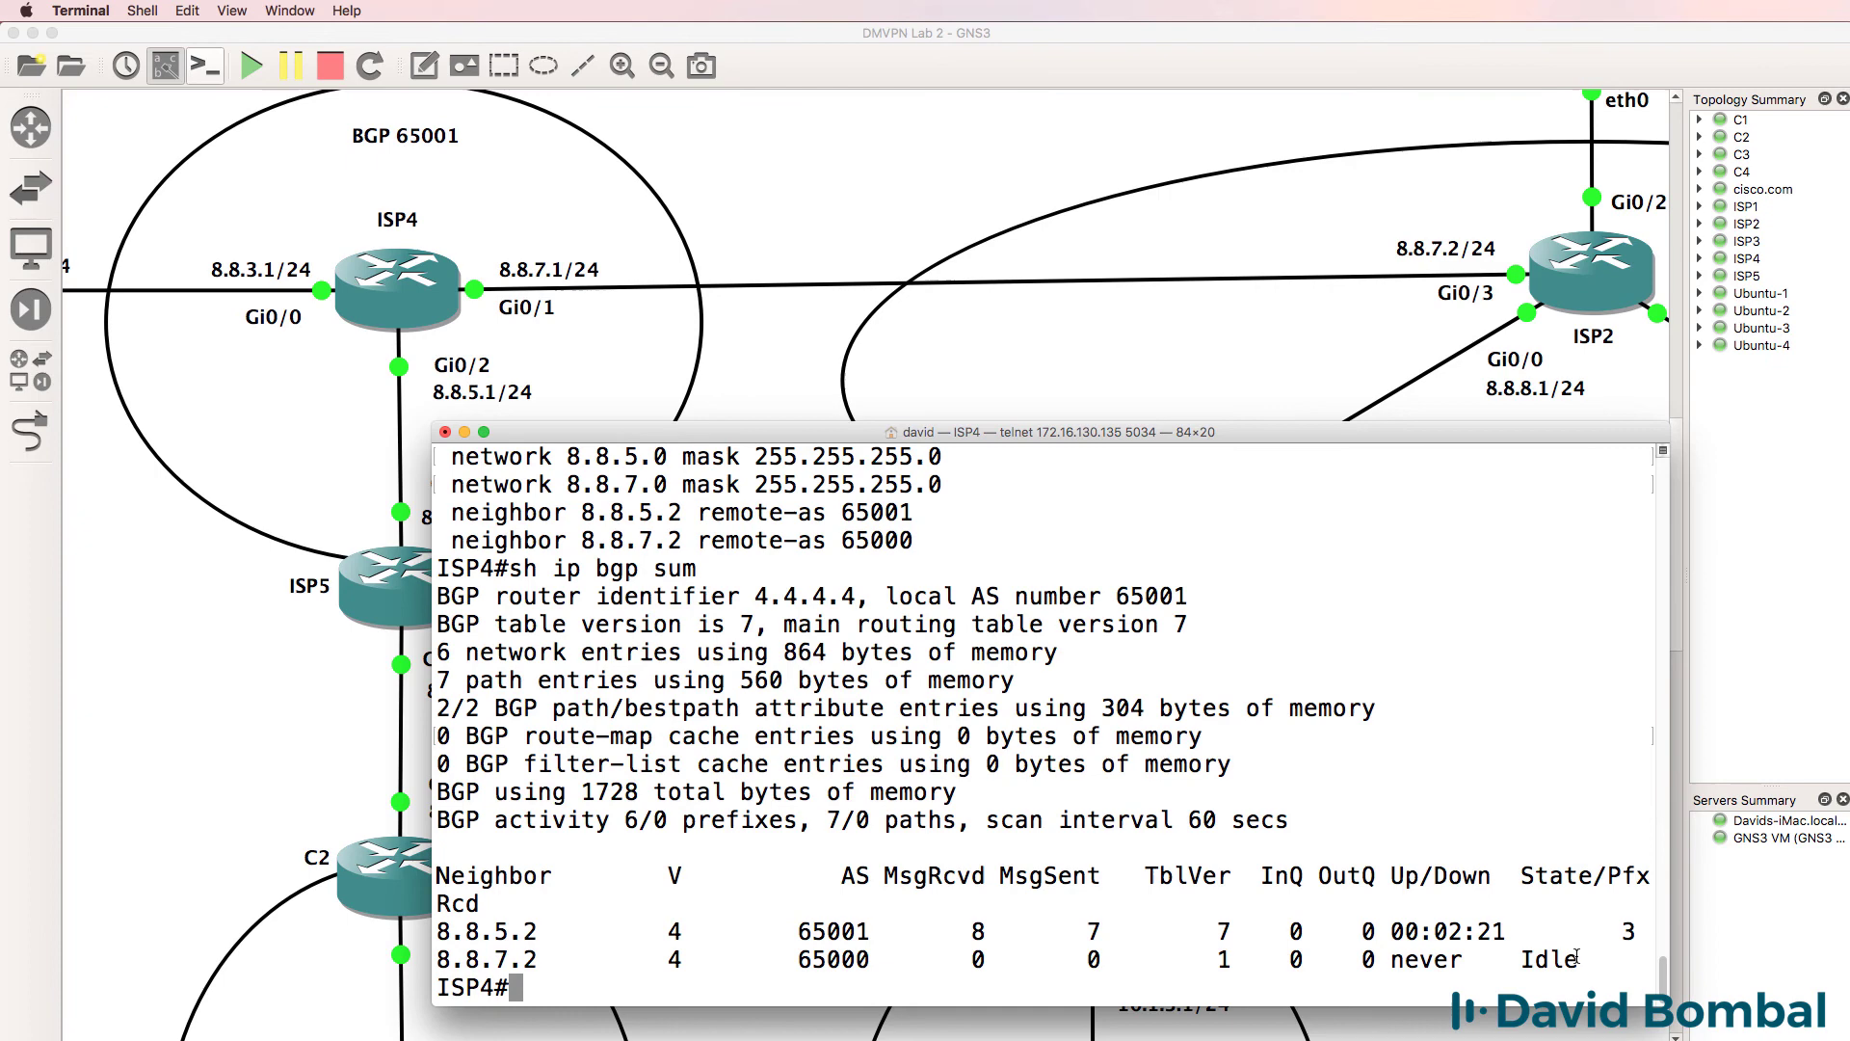
drag(1575, 957, 443, 959)
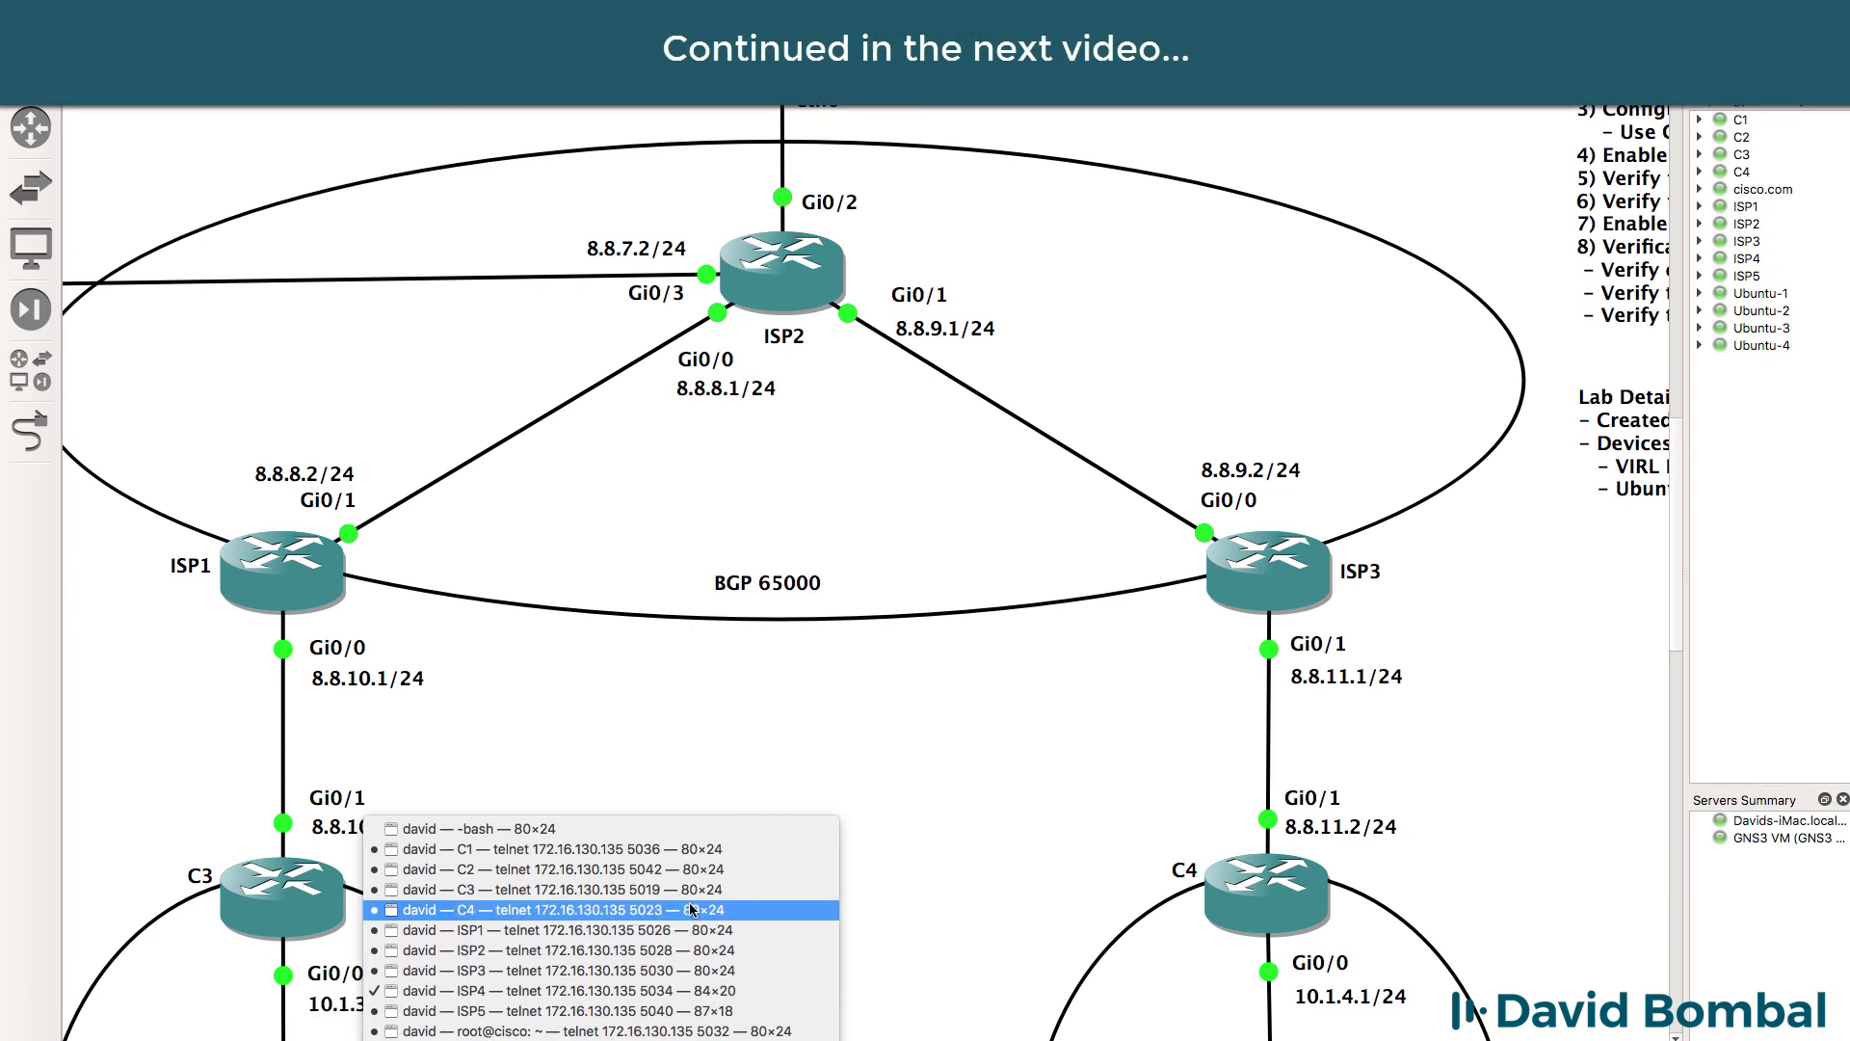
click(702, 952)
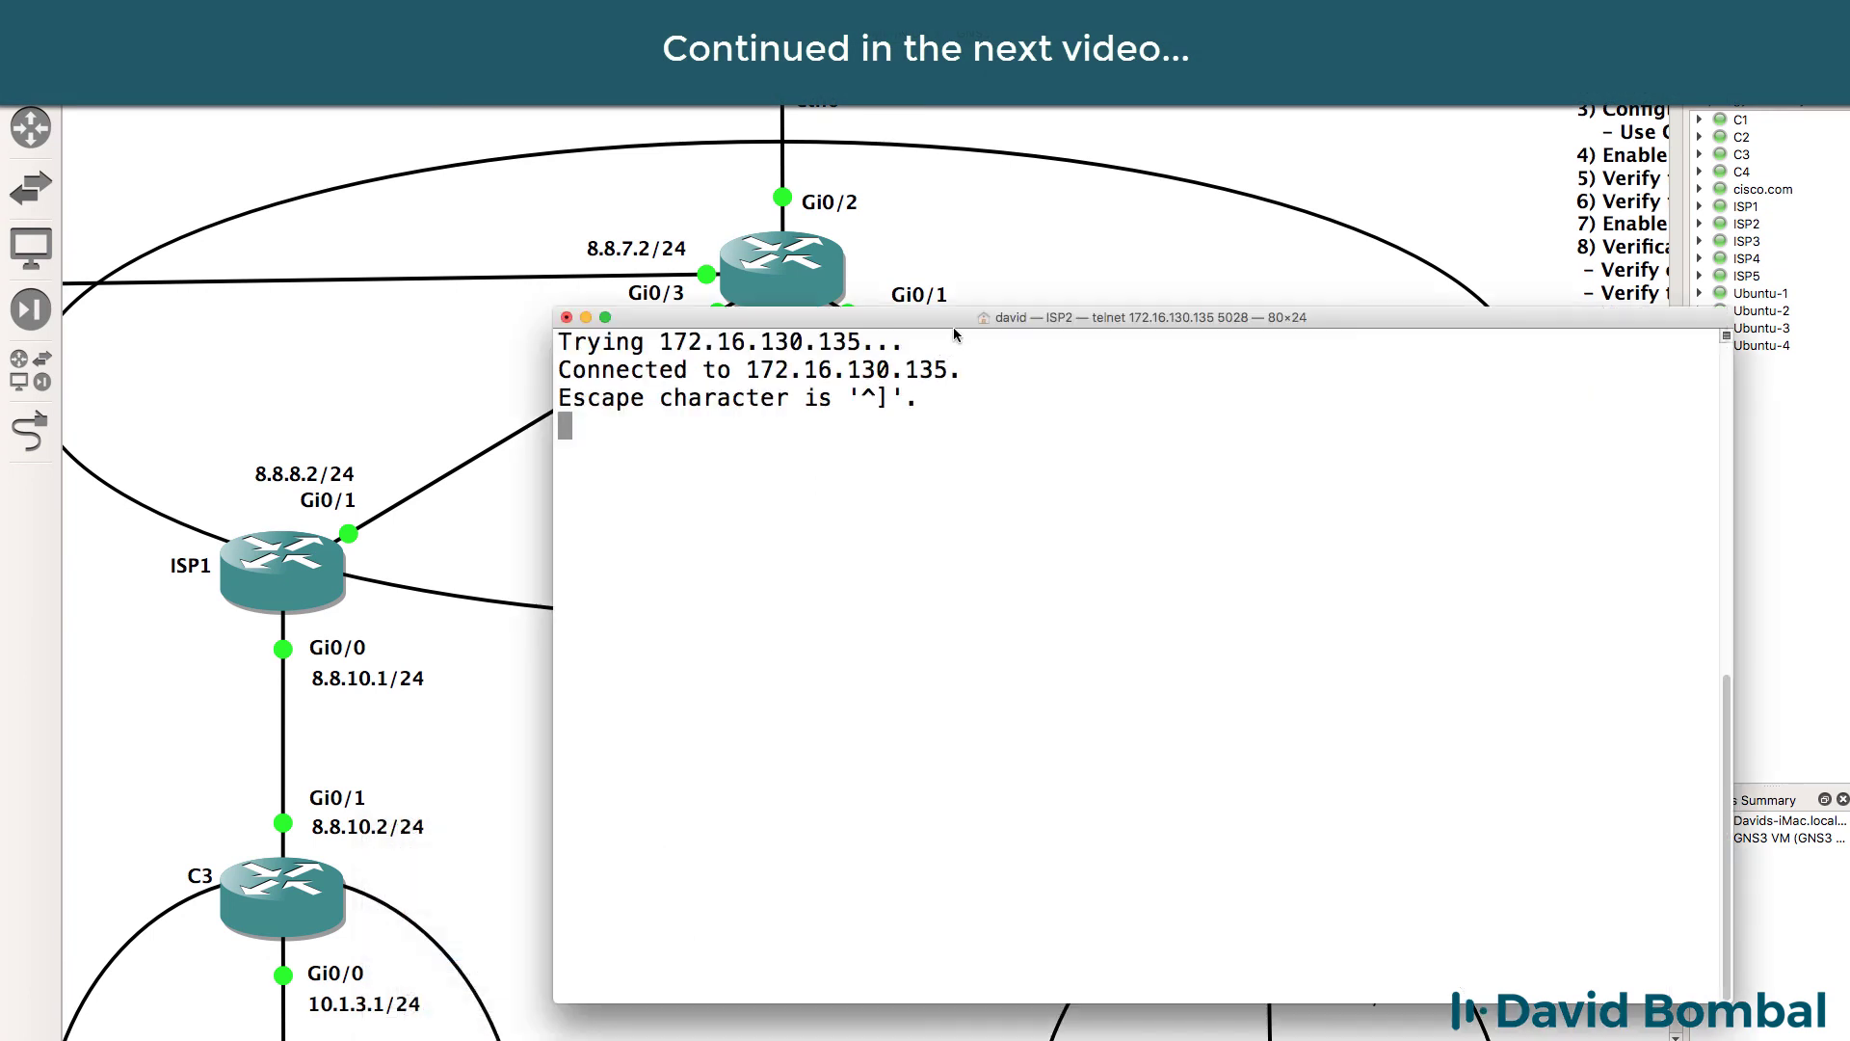
key(Return)
key(Return)
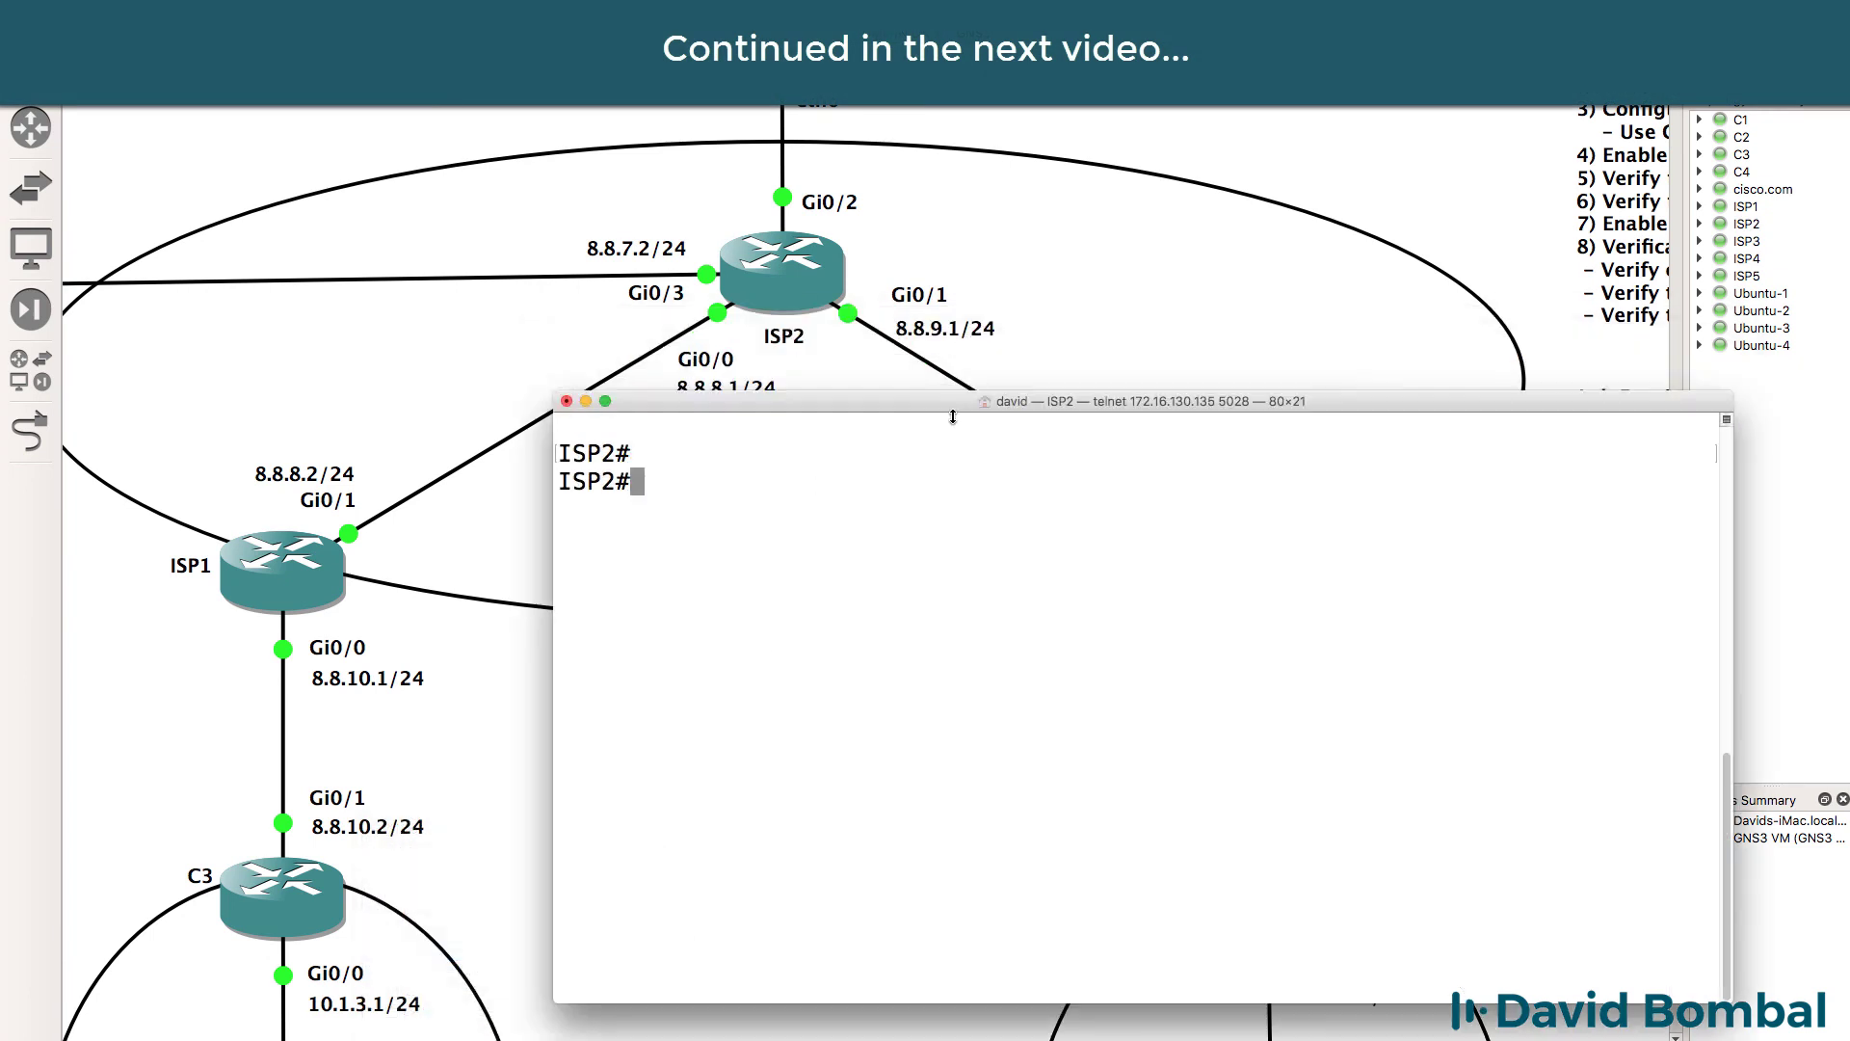